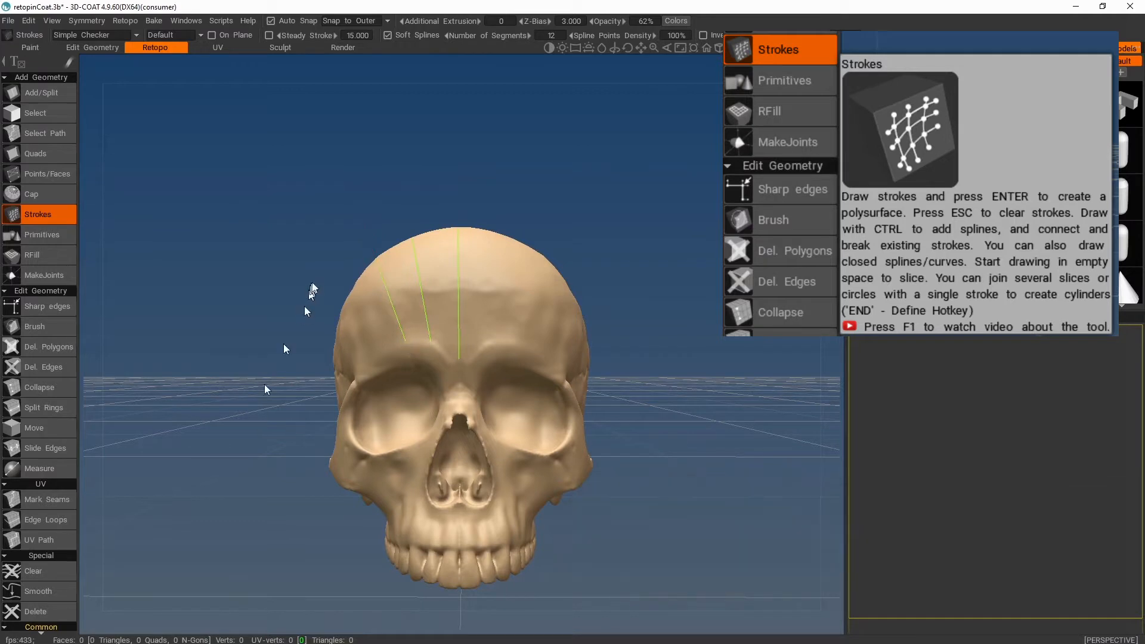
# With the Strokes tool, slice additional lengthwise strokes over the cranium, continuing from the forehead toward the temple
pyautogui.click(379, 349)
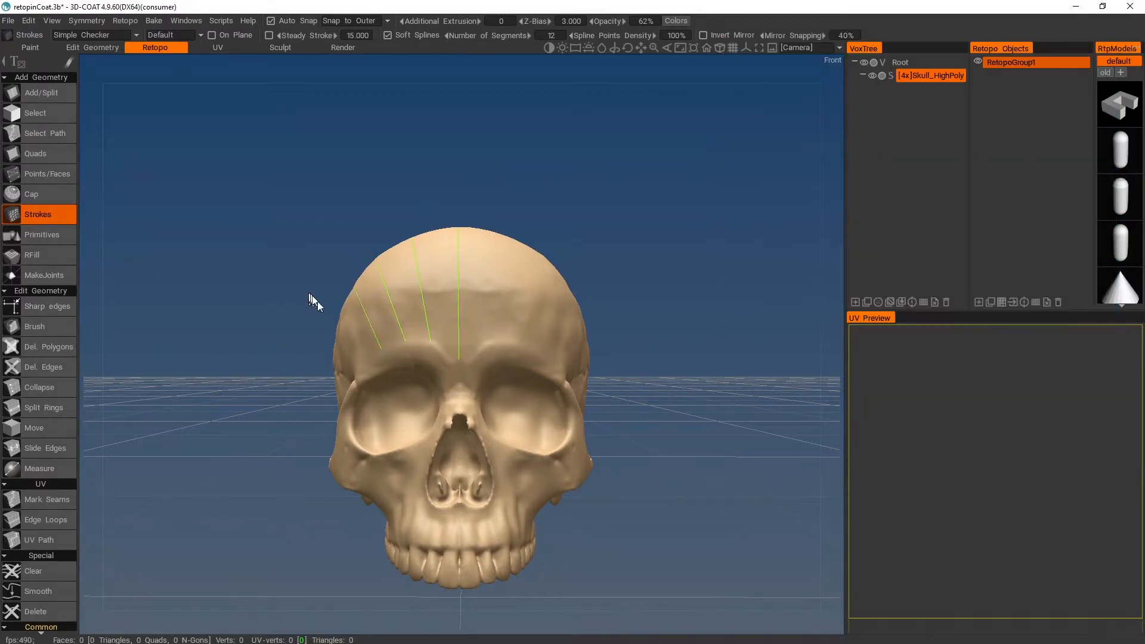
pyautogui.click(372, 360)
pyautogui.click(355, 374)
# Draw crossing strokes over the side of the cranium so they intersect the lengthwise strokes from front to back
pyautogui.moveTo(562, 169)
pyautogui.keyDown('alt'); pyautogui.mouseDown()
pyautogui.moveTo(544, 171)
pyautogui.moveTo(622, 166)
pyautogui.moveTo(620, 155)
pyautogui.mouseUp(); pyautogui.keyUp('alt')
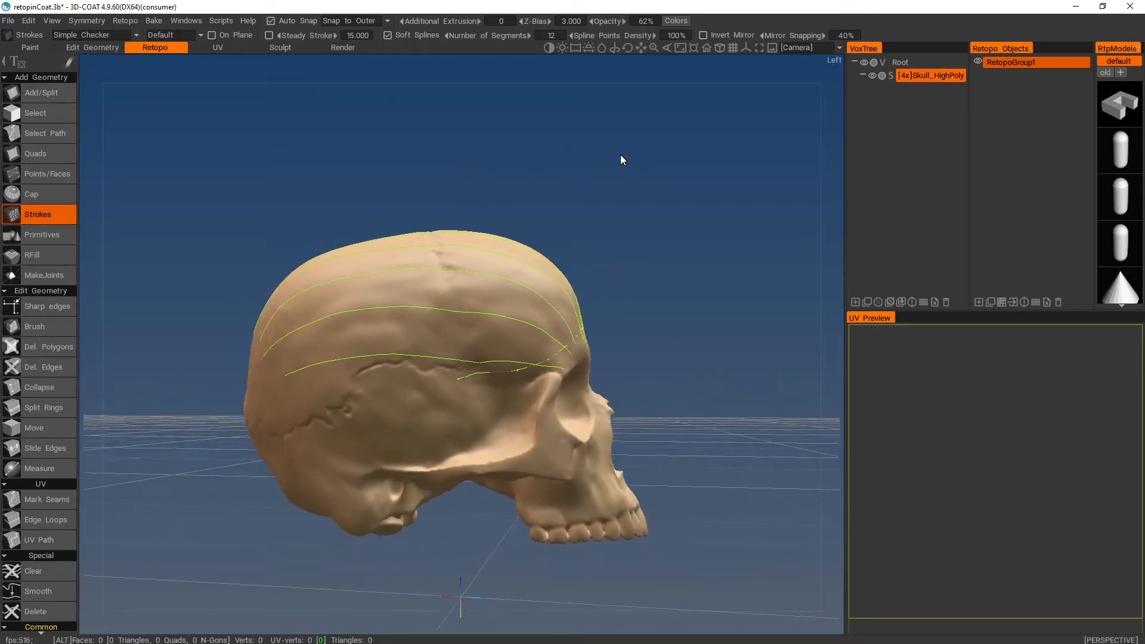
pyautogui.scroll(3, 617, 156)
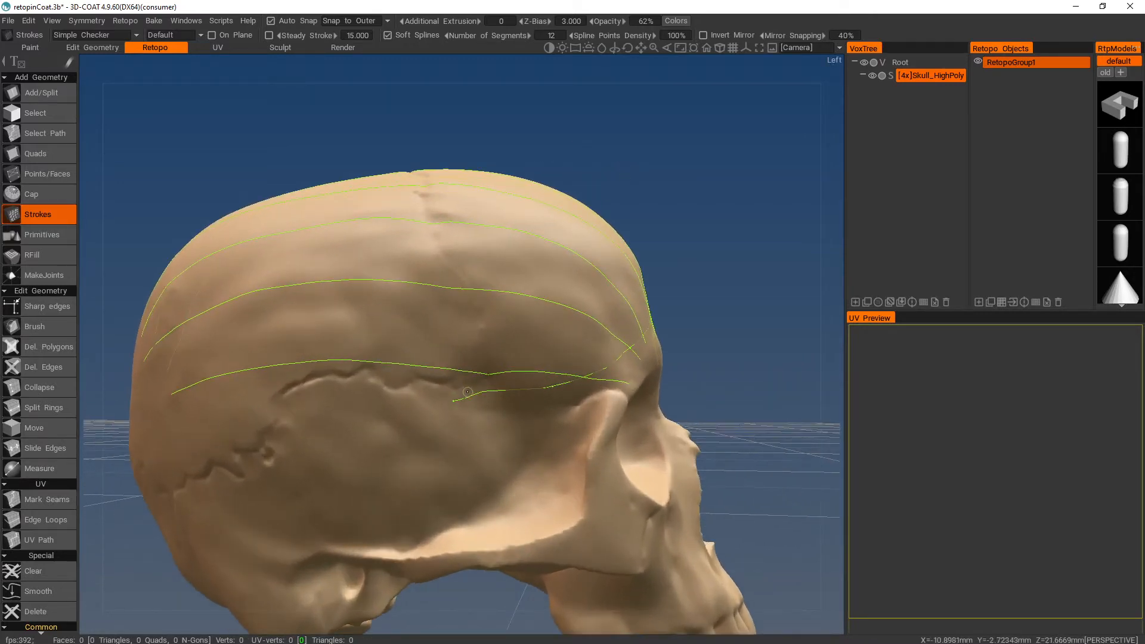
pyautogui.moveTo(539, 388); pyautogui.dragTo(524, 400)
pyautogui.moveTo(538, 176)
pyautogui.mouseDown()
pyautogui.moveTo(468, 428)
pyautogui.moveTo(420, 427)
pyautogui.mouseUp()
pyautogui.moveTo(333, 302); pyautogui.dragTo(332, 127)
pyautogui.moveTo(238, 210)
pyautogui.mouseDown()
pyautogui.moveTo(310, 436)
pyautogui.moveTo(278, 466)
pyautogui.mouseUp()
pyautogui.moveTo(138, 276); pyautogui.dragTo(230, 417)
# Generate a polysurface from the stroke grid on the cranium
pyautogui.moveTo(596, 387)
pyautogui.keyDown('alt'); pyautogui.mouseDown(button='right')
pyautogui.moveTo(702, 378)
pyautogui.moveTo(672, 374)
pyautogui.mouseUp(button='right'); pyautogui.keyUp('alt')
pyautogui.moveTo(672, 374)
pyautogui.mouseDown()
pyautogui.moveTo(430, 408)
pyautogui.moveTo(341, 402)
pyautogui.moveTo(375, 438)
pyautogui.moveTo(460, 444)
pyautogui.moveTo(657, 426)
pyautogui.moveTo(638, 437)
pyautogui.moveTo(681, 395)
pyautogui.moveTo(681, 381)
pyautogui.moveTo(665, 382)
pyautogui.mouseUp()
pyautogui.press('Return')
pyautogui.keyDown('alt'); pyautogui.moveTo(665, 381); pyautogui.dragTo(681, 405, button='right'); pyautogui.keyUp('alt')
pyautogui.scroll(-5, 680, 405)
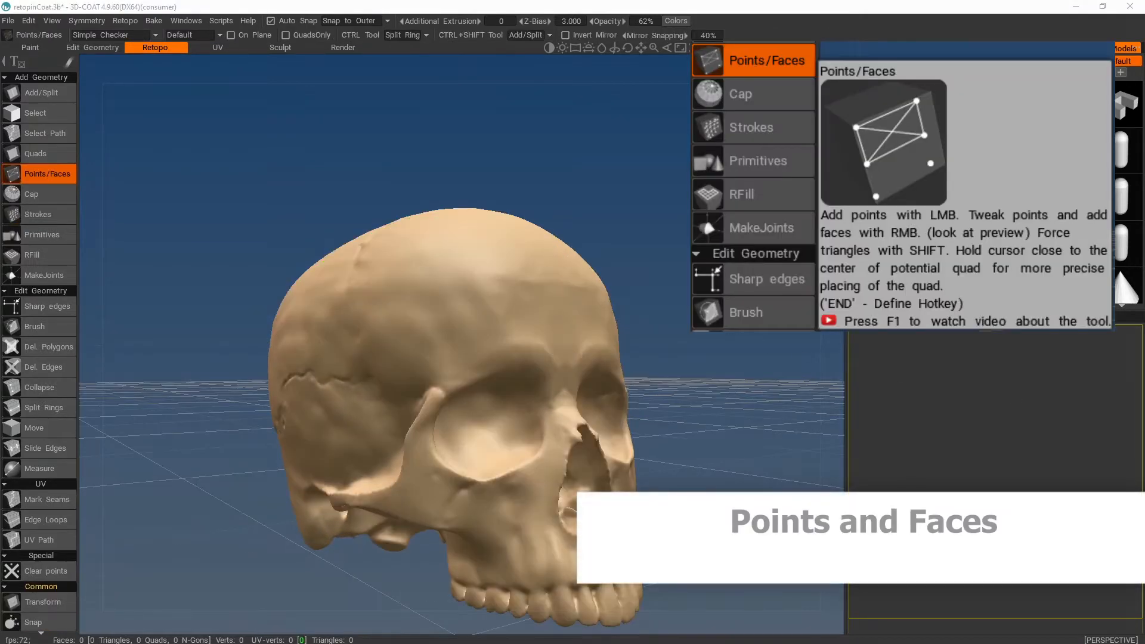
# With the Points/Faces tool, place points and build quads along the upper rim of the skull's right eye socket
pyautogui.scroll(3, 709, 338)
pyautogui.scroll(-2, 708, 335)
pyautogui.keyDown('alt'); pyautogui.moveTo(705, 334); pyautogui.dragTo(648, 335); pyautogui.keyUp('alt')
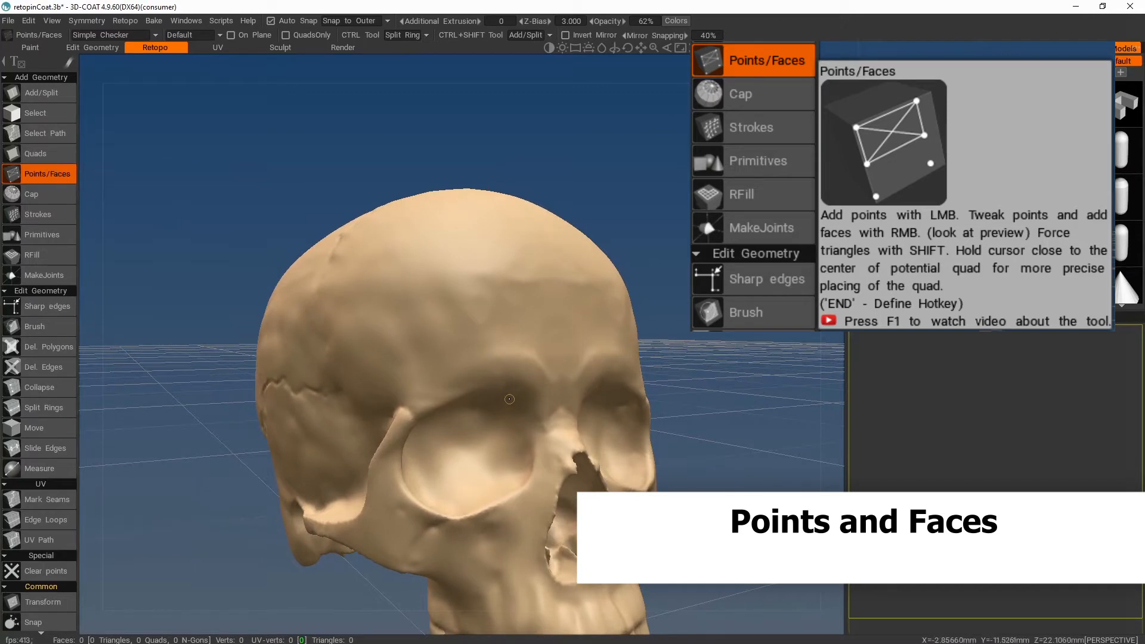
pyautogui.click(539, 418)
pyautogui.click(561, 403)
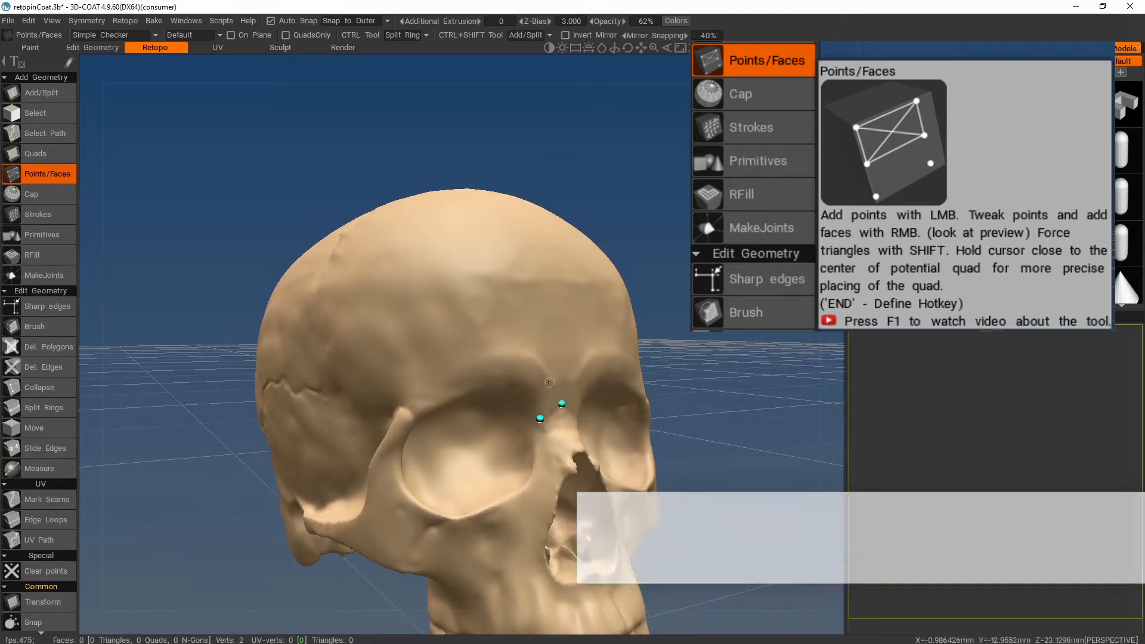
pyautogui.click(545, 373)
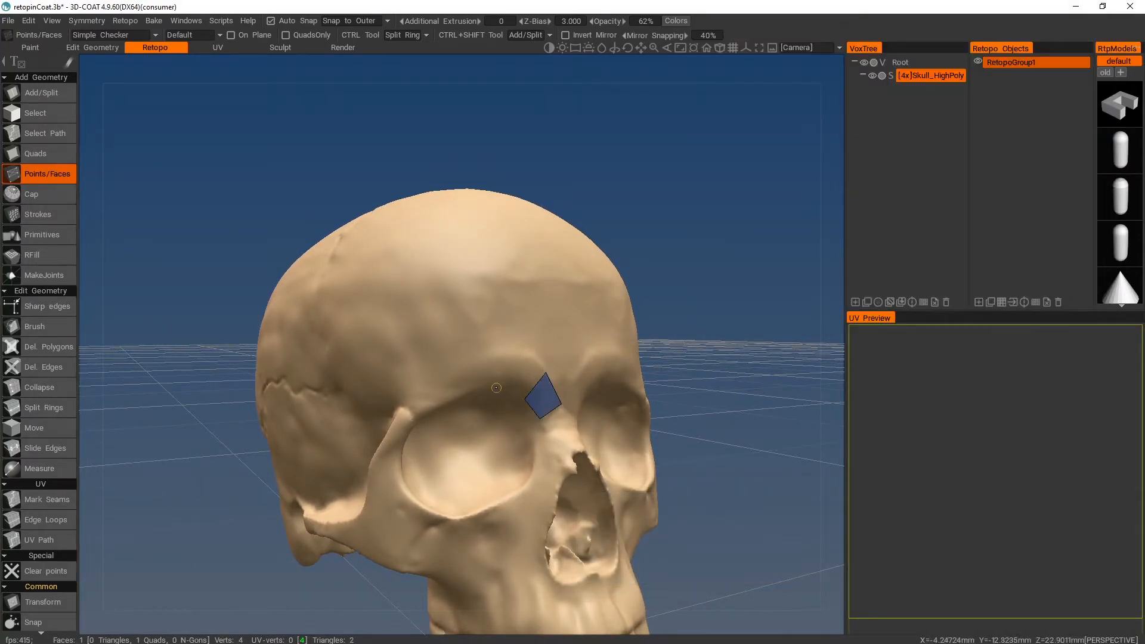
pyautogui.click(513, 372)
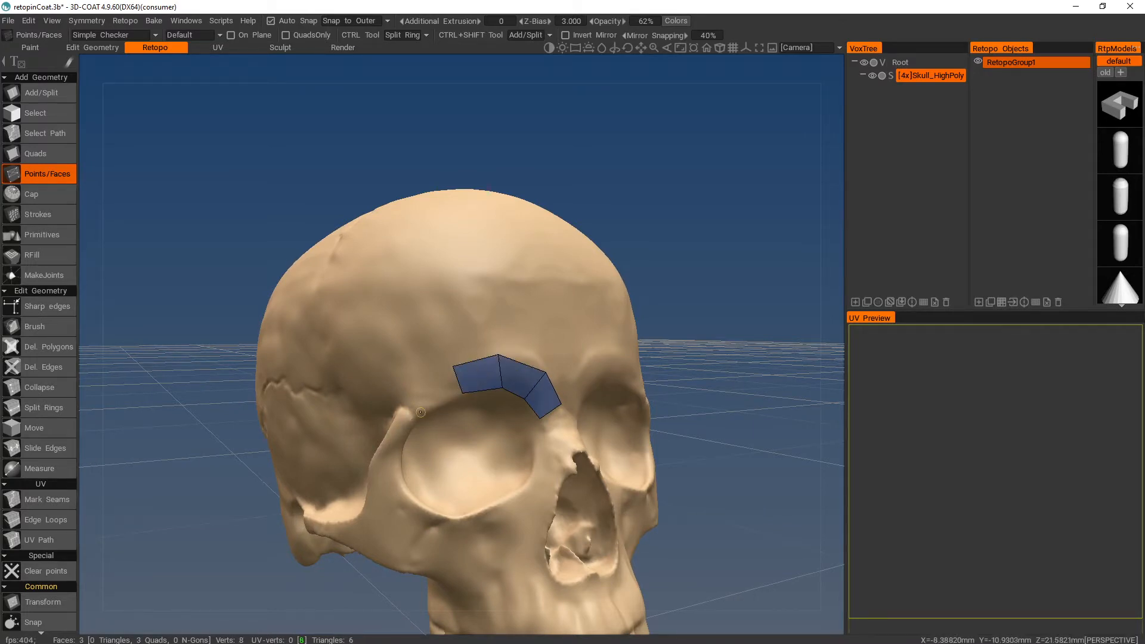
pyautogui.click(439, 386)
# Continue the chain of quads down the outer rim of the eye socket to its lower edge
pyautogui.moveTo(440, 386); pyautogui.dragTo(501, 416, button='middle')
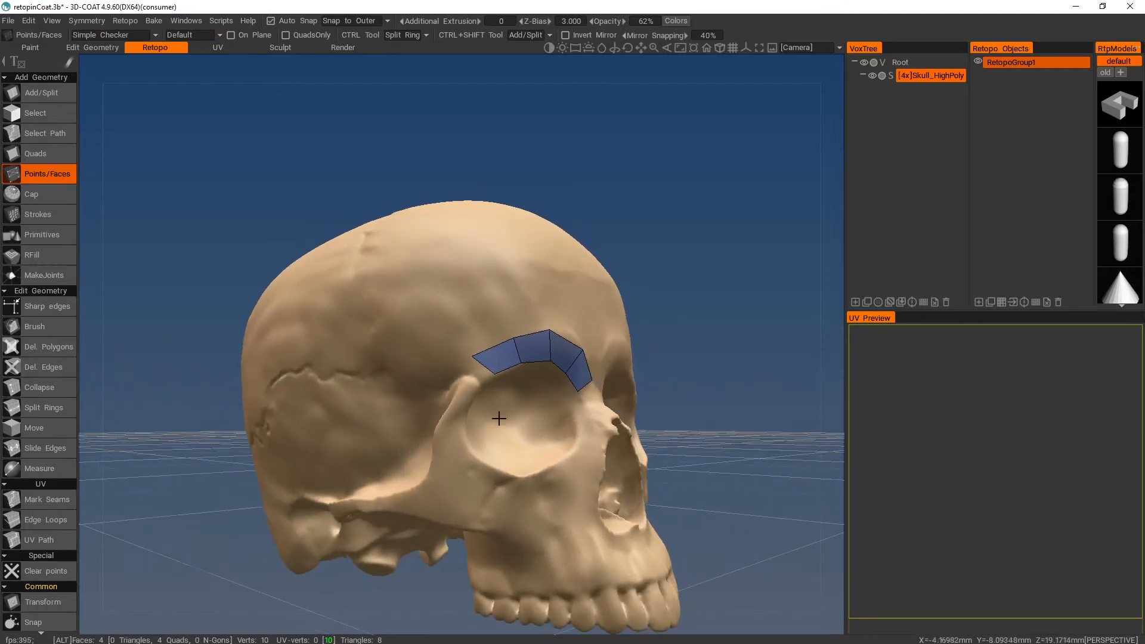
pyautogui.click(468, 397)
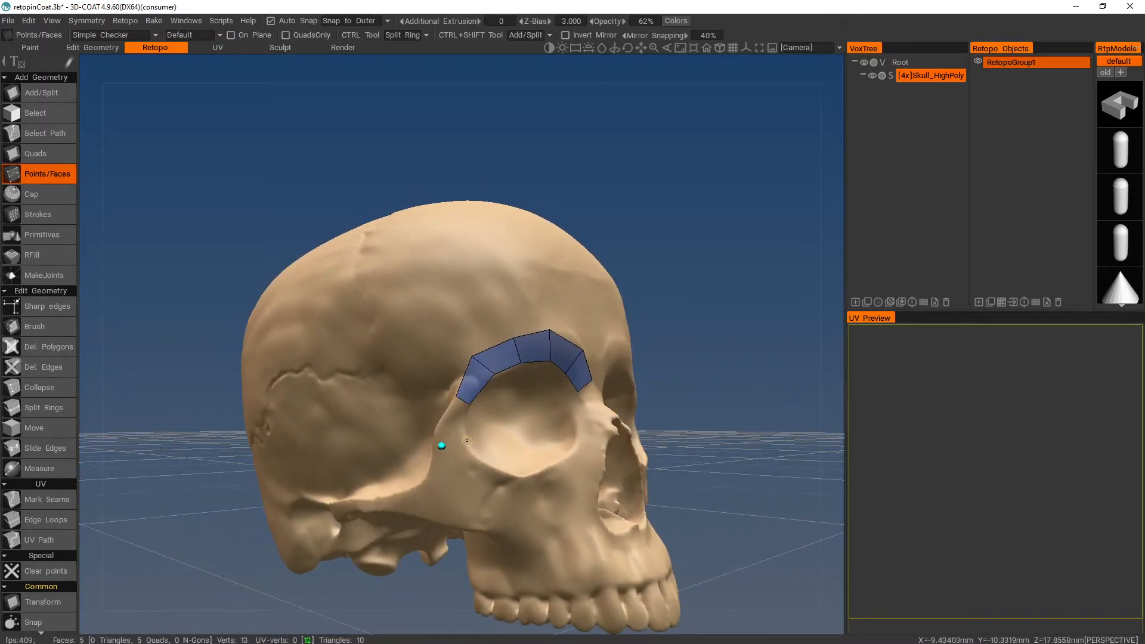
pyautogui.click(448, 430)
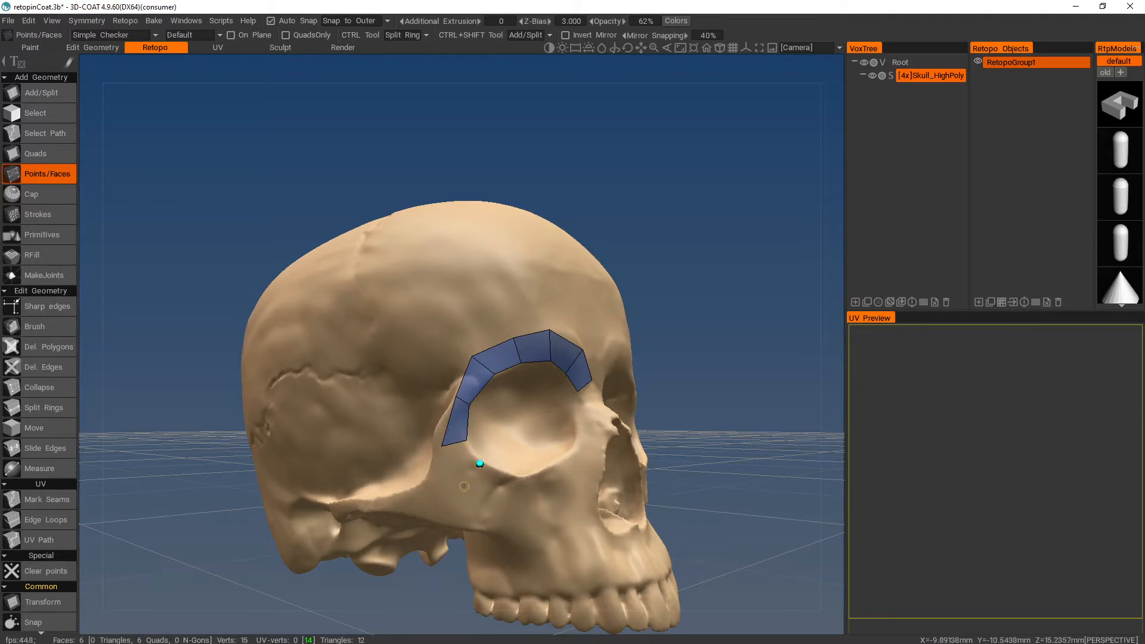
pyautogui.click(463, 483)
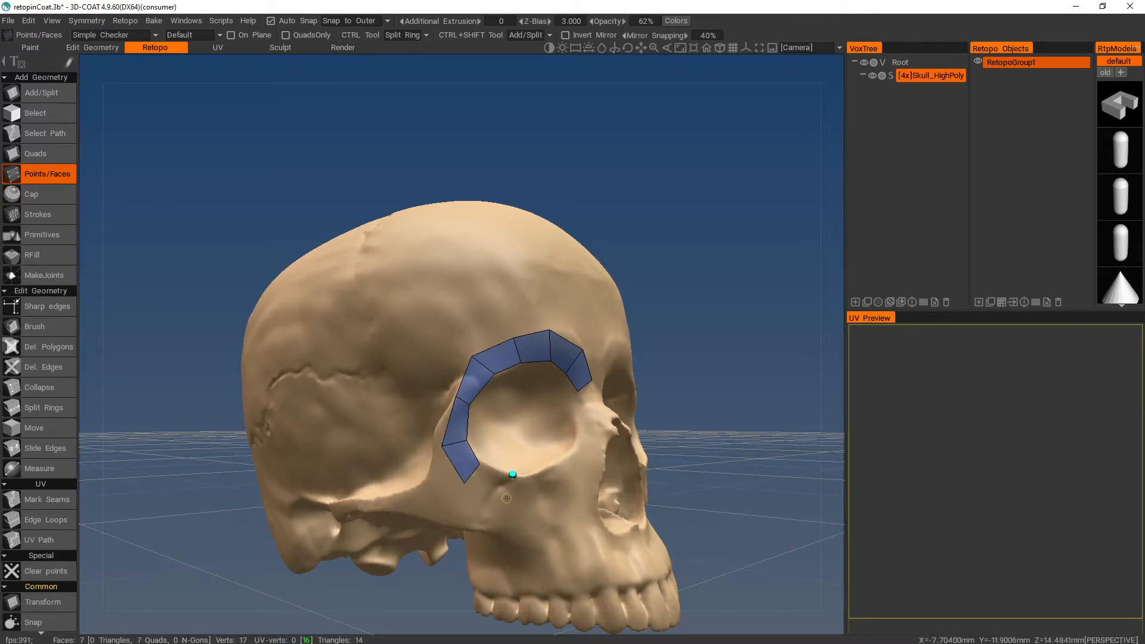
pyautogui.click(490, 483)
# Add quads along the lower and inner rim of the eye socket to close the ring of faces
pyautogui.keyDown('alt'); pyautogui.moveTo(547, 481); pyautogui.dragTo(501, 481); pyautogui.keyUp('alt')
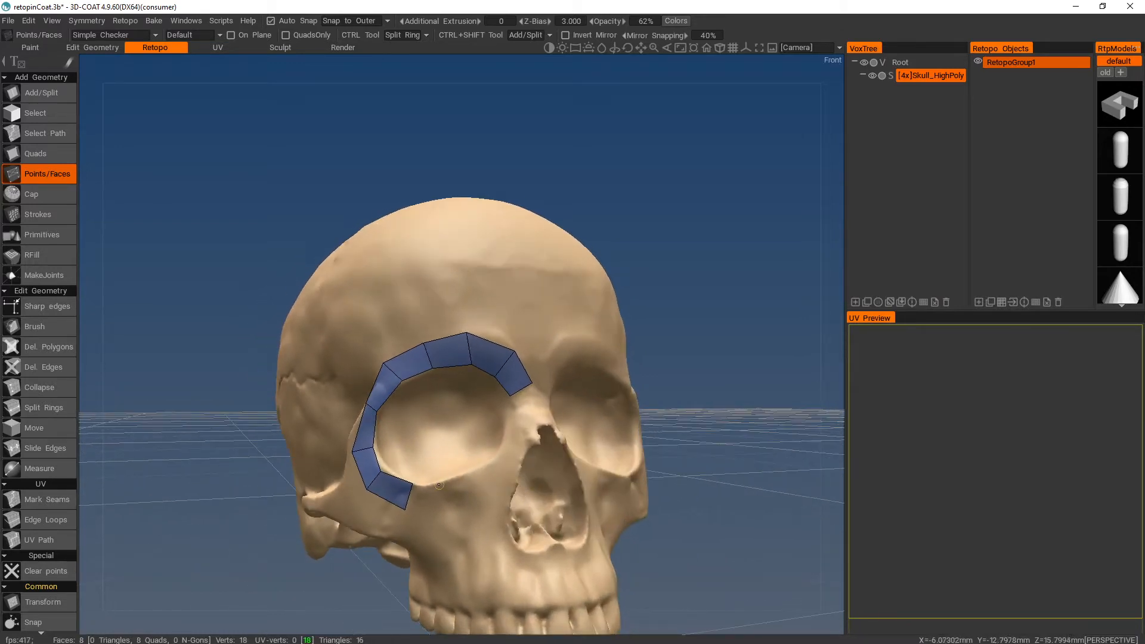
pyautogui.click(425, 503)
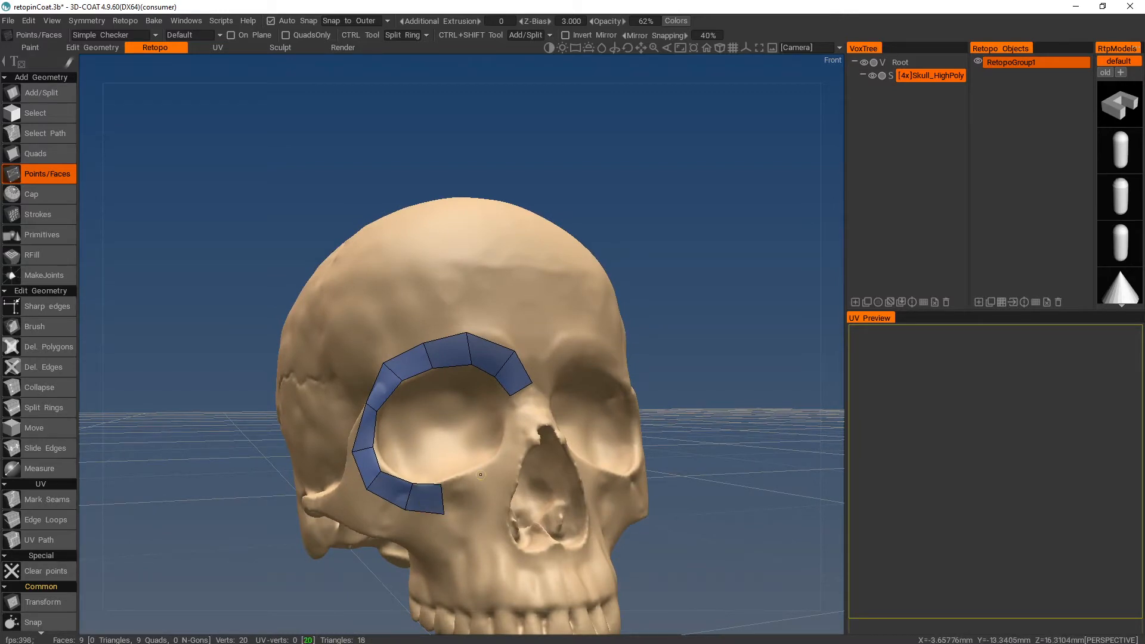
pyautogui.click(486, 501)
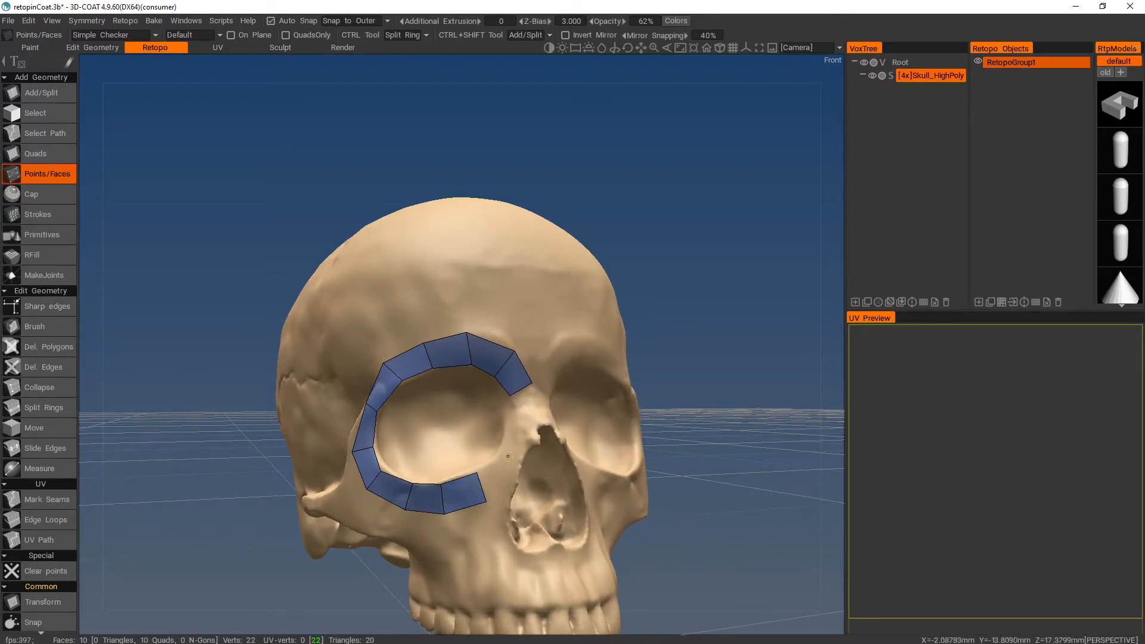
pyautogui.click(490, 479)
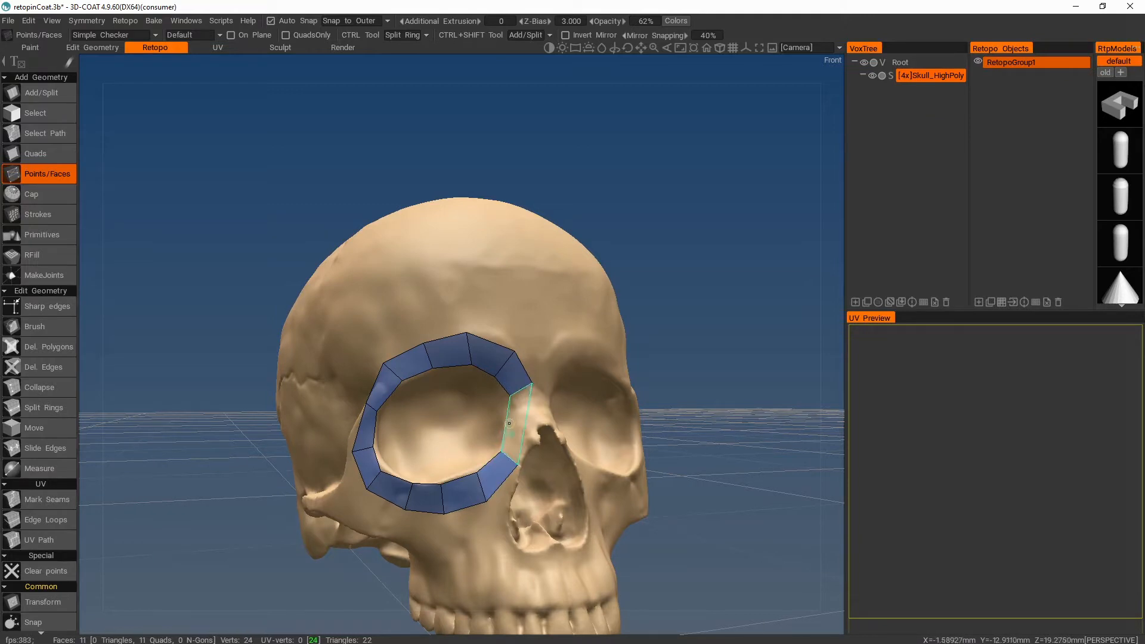
pyautogui.click(527, 425)
# Build two quads upward from the inner top corner of the eye ring onto the forehead
pyautogui.moveTo(527, 425)
pyautogui.keyDown('alt'); pyautogui.mouseDown()
pyautogui.moveTo(590, 412)
pyautogui.moveTo(566, 447)
pyautogui.moveTo(539, 444)
pyautogui.mouseUp(); pyautogui.keyUp('alt')
pyautogui.click(469, 390)
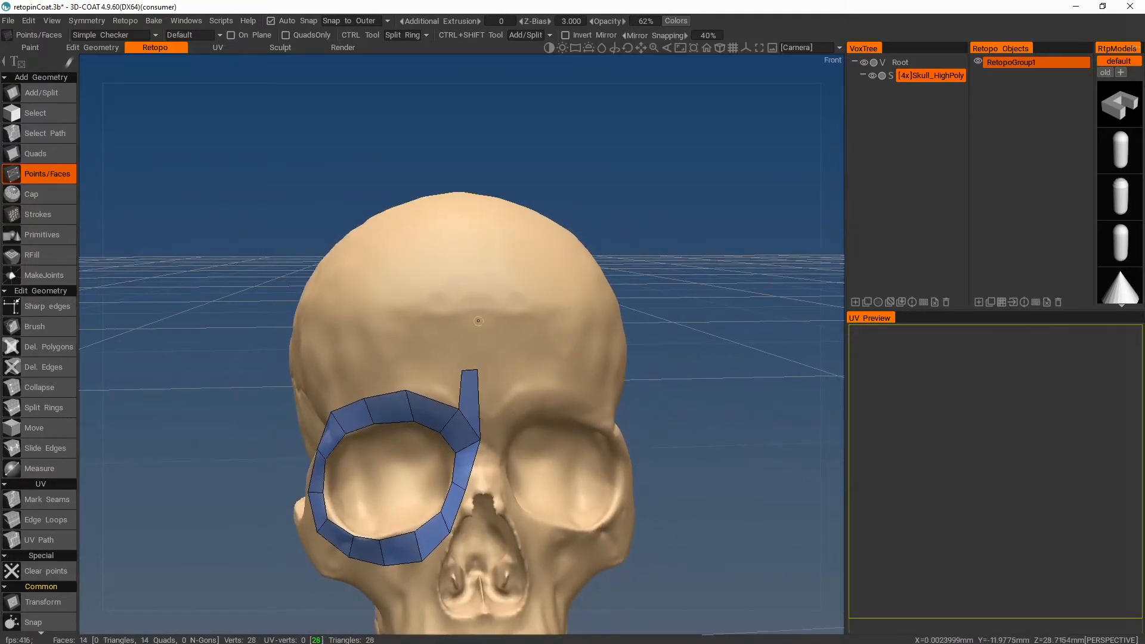
pyautogui.click(461, 341)
# With the Quads tool and Direct edge extrusion, extend the forehead strip by one quad
pyautogui.keyDown('alt'); pyautogui.moveTo(460, 341); pyautogui.dragTo(614, 441); pyautogui.keyUp('alt')
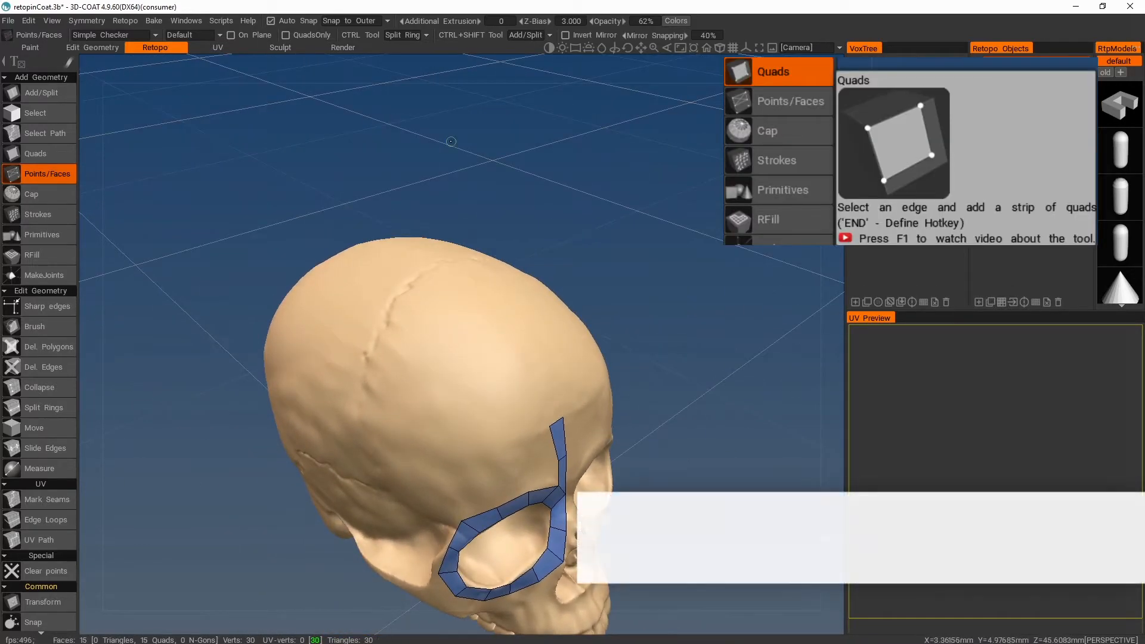
pyautogui.click(59, 158)
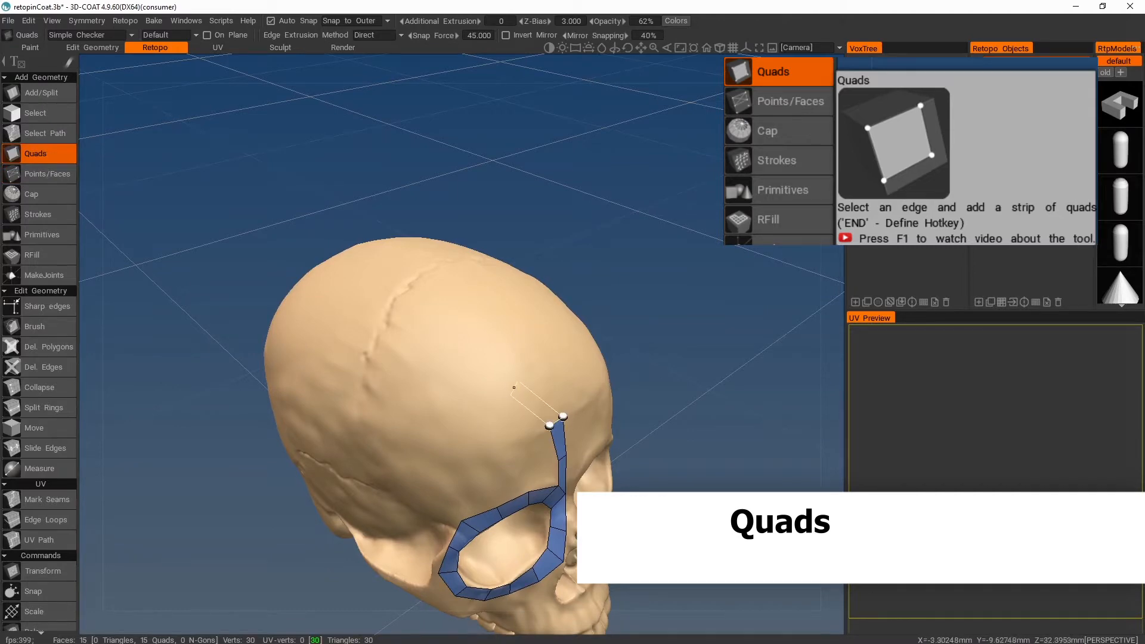
pyautogui.click(527, 375)
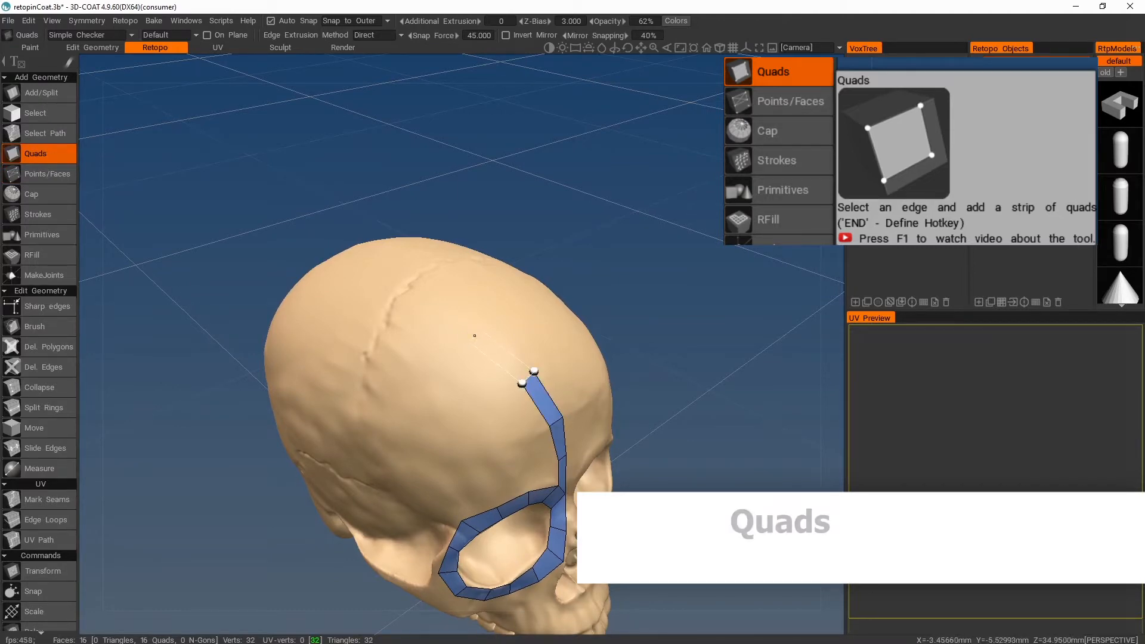
# Widen the upper end of the forehead strip by moving its vertices outward using the Move tool with radius 1.250
pyautogui.keyDown('alt'); pyautogui.moveTo(606, 356); pyautogui.dragTo(554, 333); pyautogui.keyUp('alt')
pyautogui.keyDown('alt'); pyautogui.moveTo(554, 333); pyautogui.dragTo(562, 343, button='right'); pyautogui.keyUp('alt')
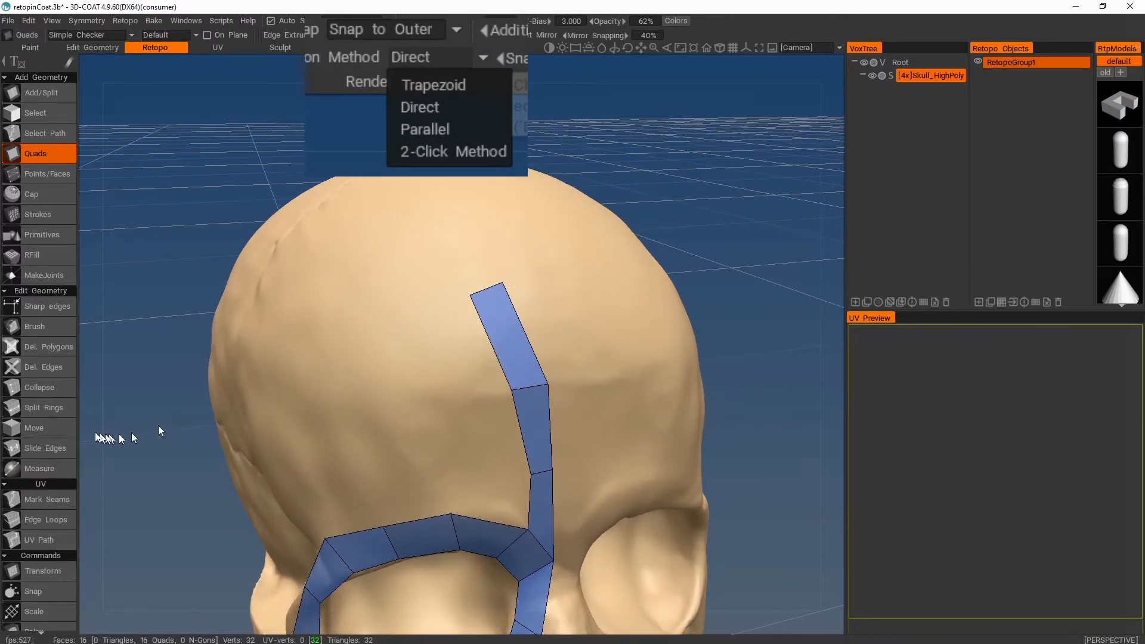
pyautogui.click(69, 426)
pyautogui.scroll(-8, 476, 385)
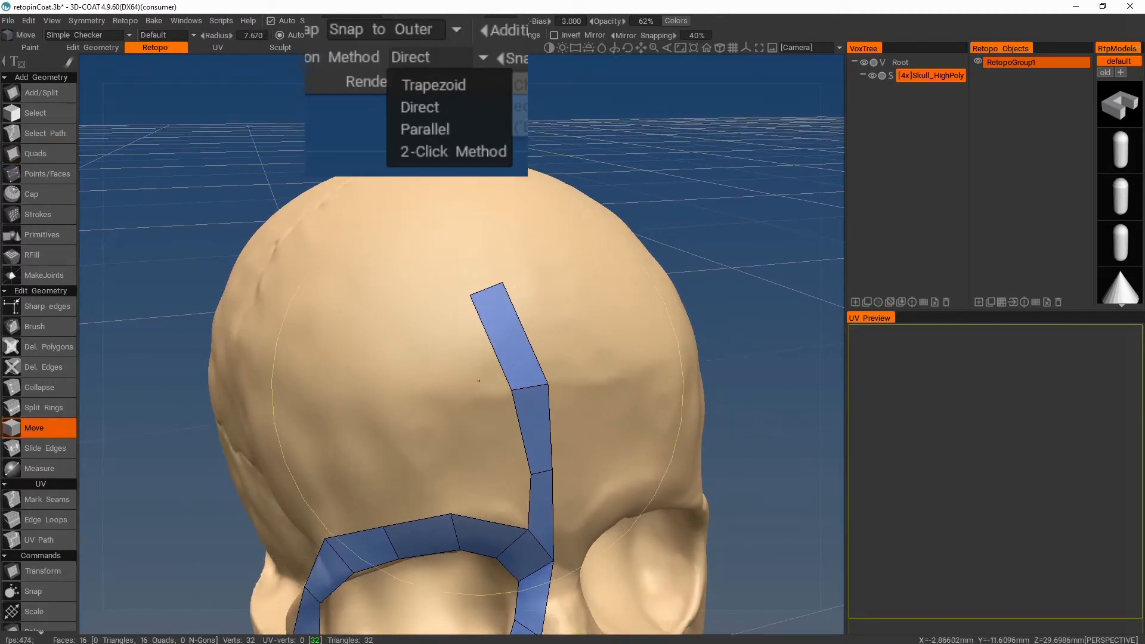
pyautogui.moveTo(513, 390); pyautogui.dragTo(475, 401)
pyautogui.moveTo(472, 304); pyautogui.dragTo(435, 306)
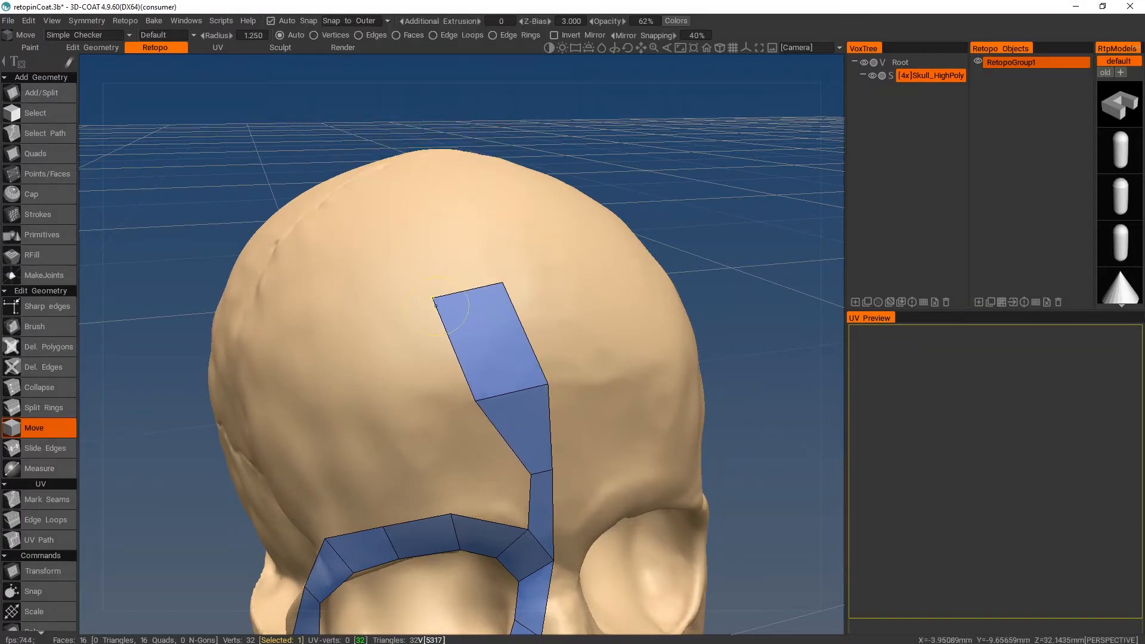
pyautogui.moveTo(497, 285); pyautogui.dragTo(505, 280)
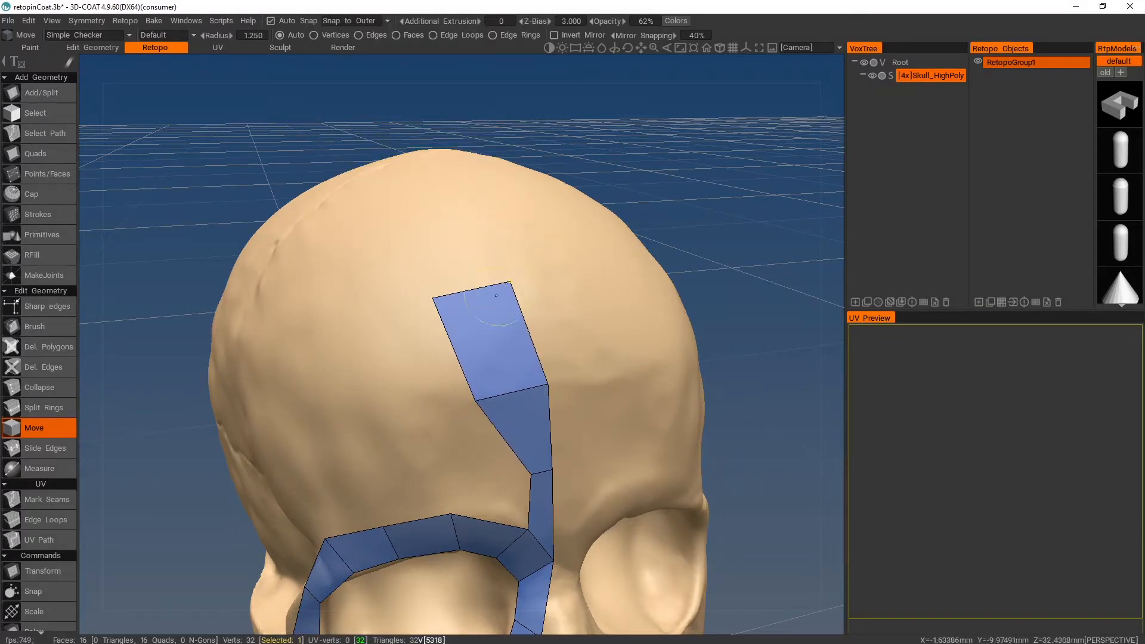
pyautogui.moveTo(490, 393); pyautogui.dragTo(477, 402)
pyautogui.moveTo(446, 304); pyautogui.dragTo(418, 303)
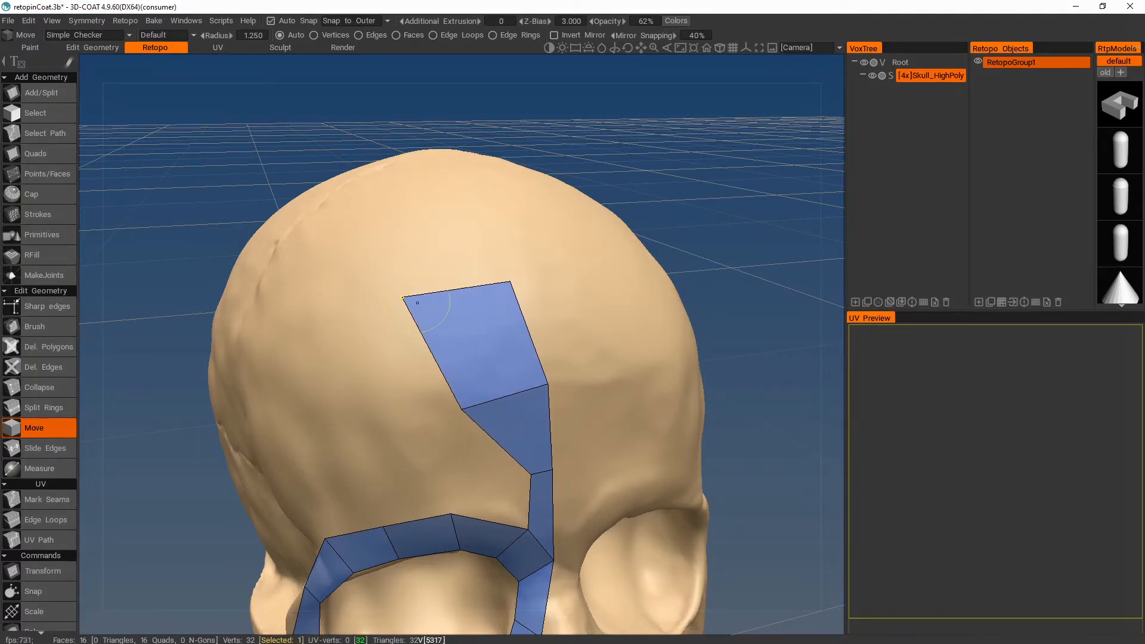
# With the Quads tool, extrude three quads from the forehead strip's end edge back over the crown
pyautogui.keyDown('alt'); pyautogui.moveTo(135, 229); pyautogui.dragTo(258, 301); pyautogui.keyUp('alt')
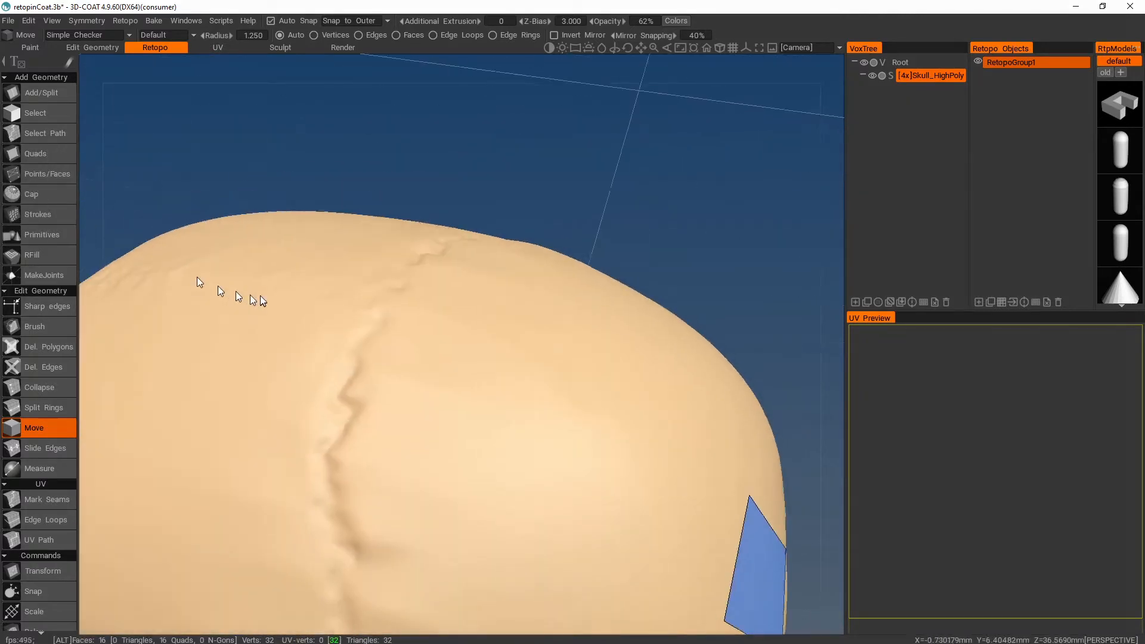
pyautogui.keyDown('alt'); pyautogui.moveTo(258, 301); pyautogui.dragTo(231, 274, button='right'); pyautogui.keyUp('alt')
pyautogui.click(44, 152)
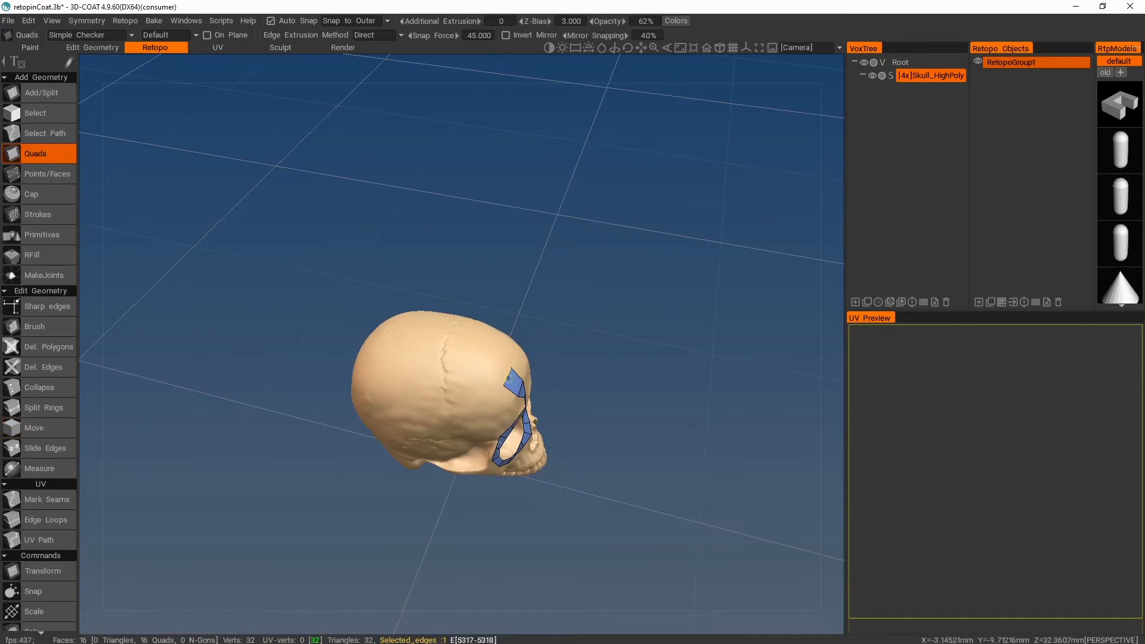
pyautogui.click(473, 362)
pyautogui.click(434, 351)
pyautogui.click(394, 349)
# Extend the strip with five more quads down the back of the skull to its lower edge
pyautogui.keyDown('alt'); pyautogui.moveTo(382, 364); pyautogui.dragTo(421, 378, button='right'); pyautogui.keyUp('alt')
pyautogui.keyDown('alt'); pyautogui.moveTo(421, 378); pyautogui.dragTo(575, 328); pyautogui.keyUp('alt')
pyautogui.click(490, 388)
pyautogui.click(482, 458)
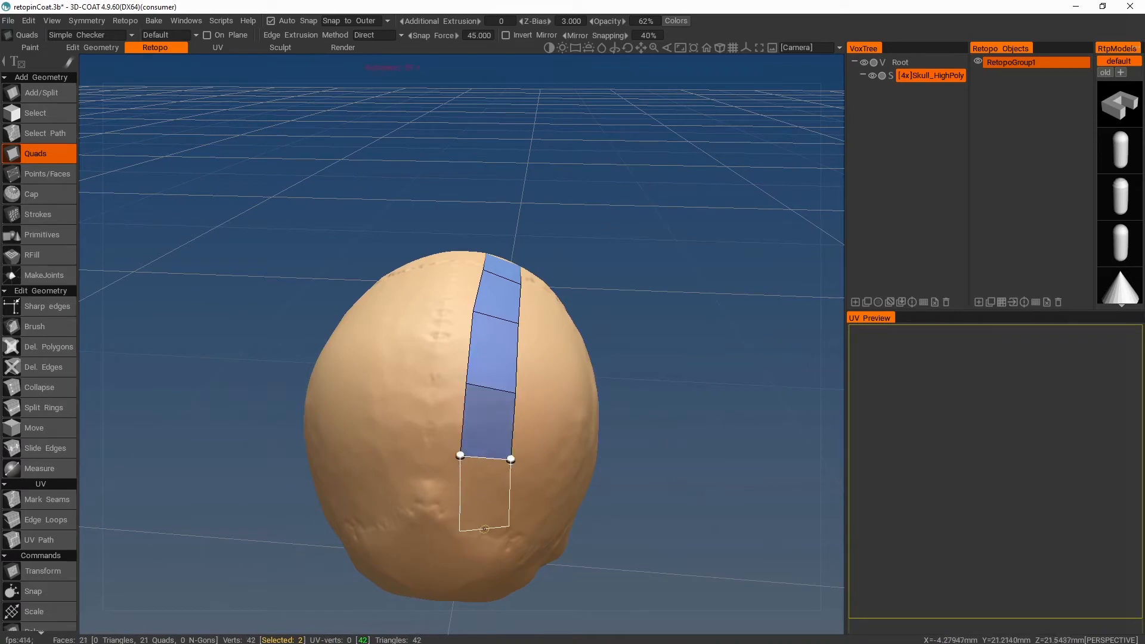
pyautogui.click(485, 528)
pyautogui.keyDown('alt'); pyautogui.moveTo(486, 528); pyautogui.dragTo(458, 373); pyautogui.keyUp('alt')
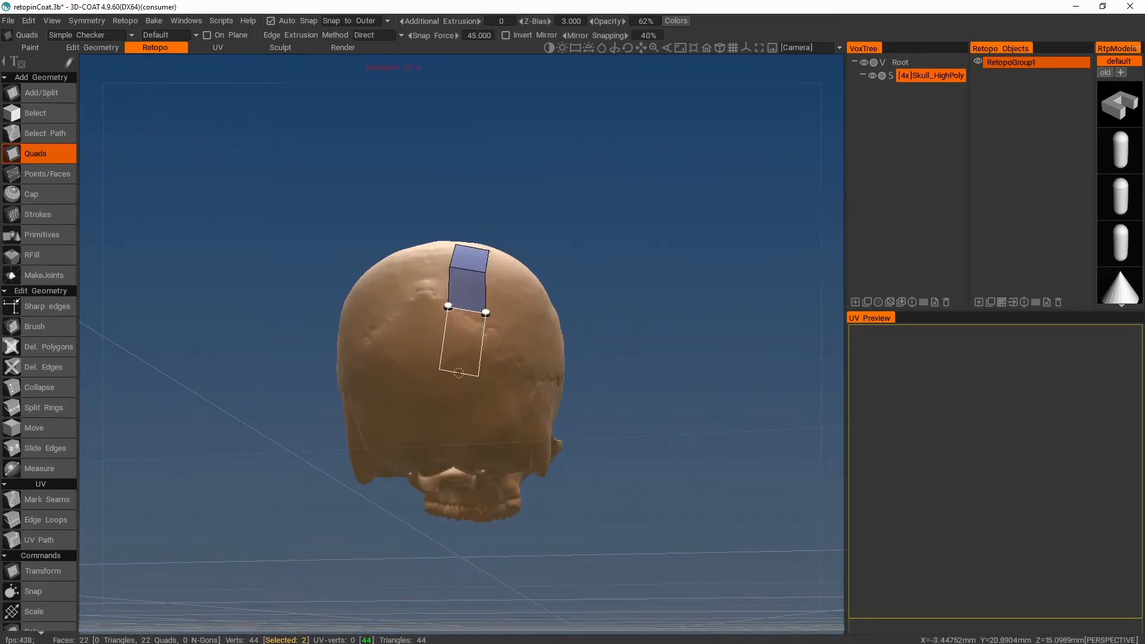
pyautogui.click(467, 373)
pyautogui.click(471, 432)
# Extrude a band of five quads from the lowest quad of the back strip along the skull's side to the eye ring
pyautogui.keyDown('alt'); pyautogui.moveTo(471, 432); pyautogui.dragTo(425, 391); pyautogui.keyUp('alt')
pyautogui.keyDown('alt'); pyautogui.moveTo(424, 386); pyautogui.dragTo(429, 398, button='right'); pyautogui.keyUp('alt')
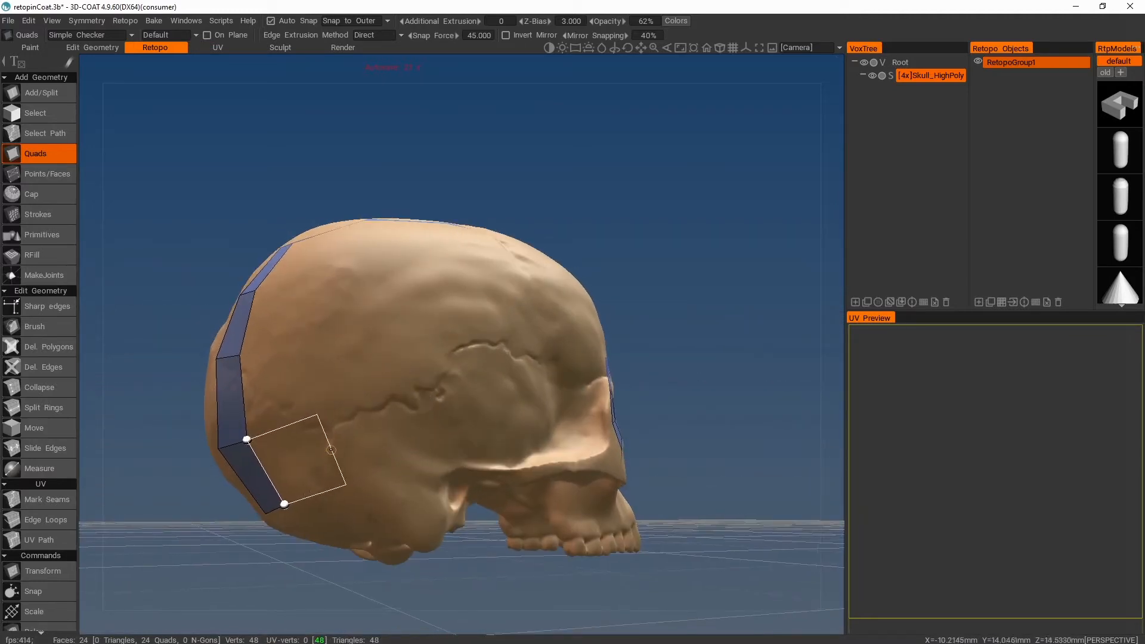
pyautogui.click(333, 442)
pyautogui.click(421, 423)
pyautogui.keyDown('alt'); pyautogui.moveTo(422, 424); pyautogui.dragTo(460, 427); pyautogui.keyUp('alt')
pyautogui.click(414, 412)
pyautogui.click(434, 418)
pyautogui.click(545, 424)
# Add a second row of five quads above the side band, from the back strip to the eye ring
pyautogui.keyDown('alt'); pyautogui.moveTo(546, 424); pyautogui.dragTo(537, 360); pyautogui.keyUp('alt')
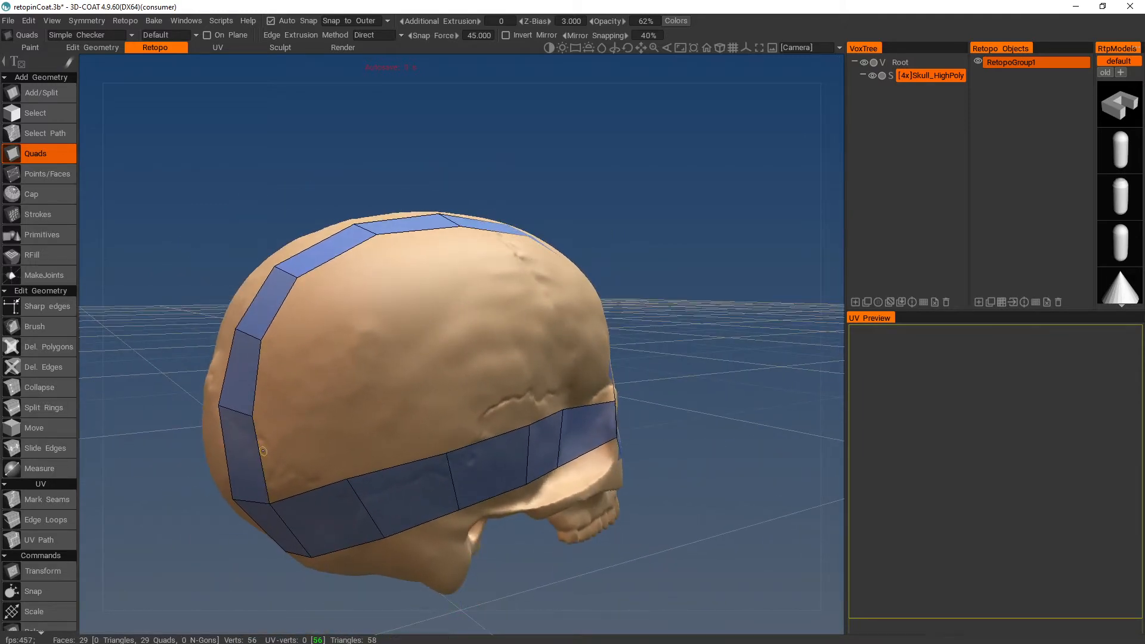
pyautogui.click(335, 435)
pyautogui.click(433, 410)
pyautogui.keyDown('alt'); pyautogui.moveTo(485, 377); pyautogui.dragTo(394, 383); pyautogui.keyUp('alt')
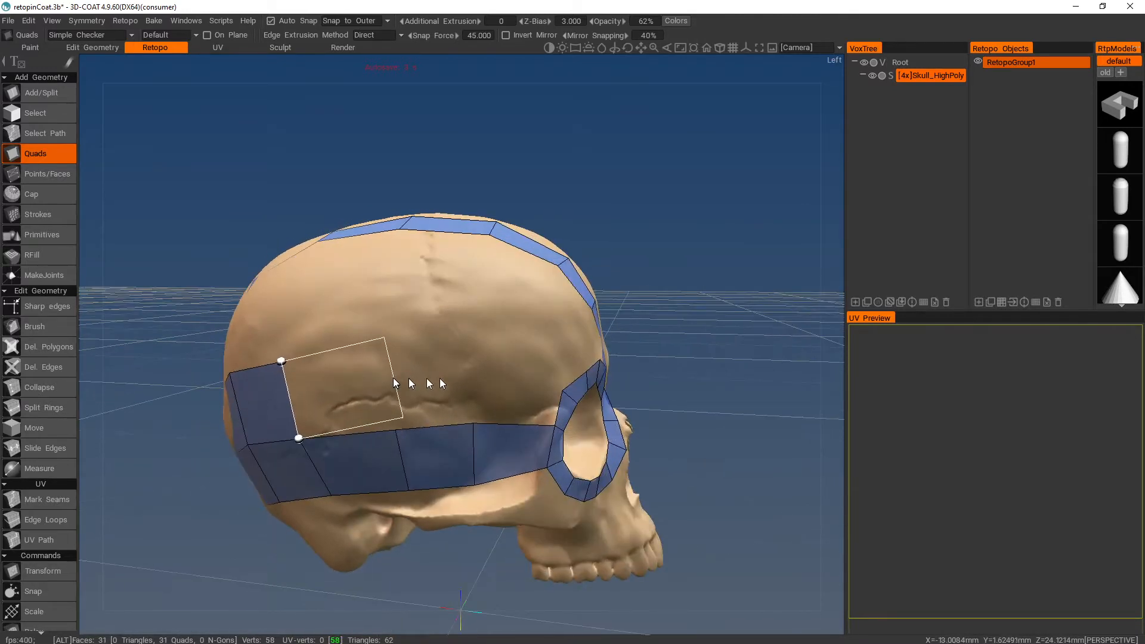
pyautogui.click(386, 351)
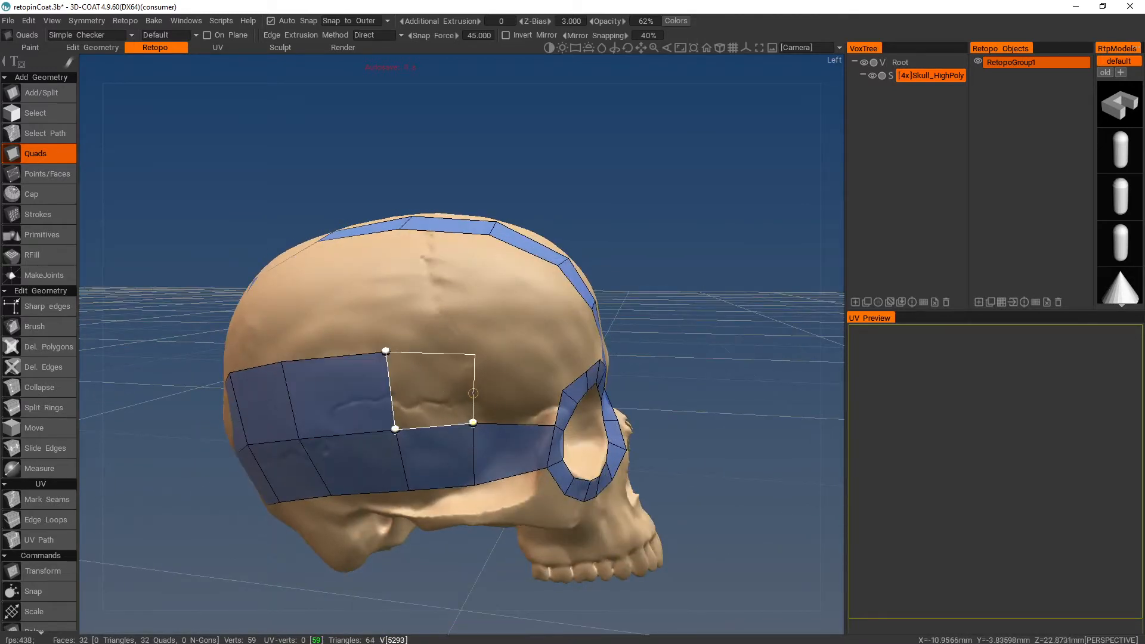
pyautogui.click(478, 396)
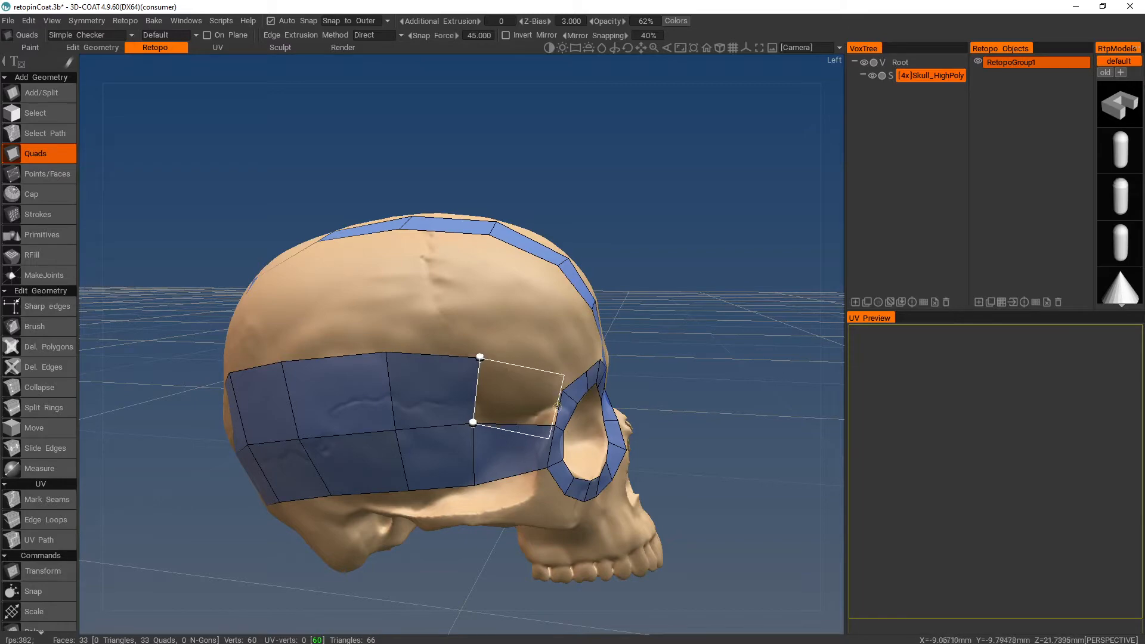
pyautogui.click(557, 406)
pyautogui.keyDown('alt'); pyautogui.moveTo(442, 307); pyautogui.dragTo(418, 331); pyautogui.keyUp('alt')
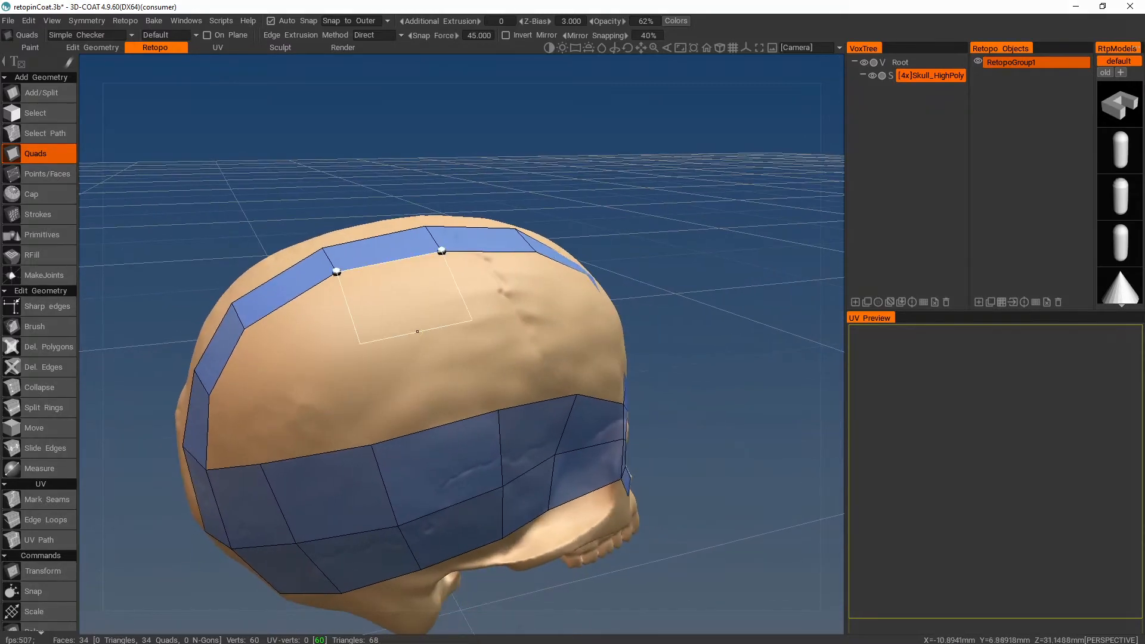
# Fill the side gap between the crown strip and the side band with three columns of two quads, working forward to the eye ring
pyautogui.click(413, 319)
pyautogui.click(435, 419)
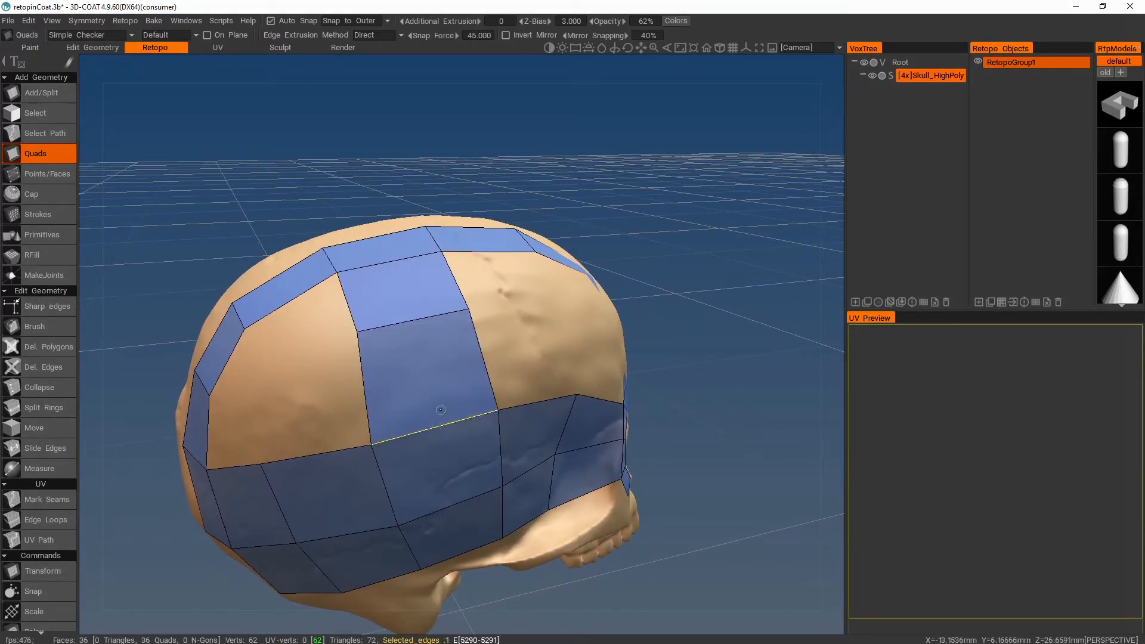
pyautogui.keyDown('alt'); pyautogui.moveTo(434, 419); pyautogui.dragTo(458, 339); pyautogui.keyUp('alt')
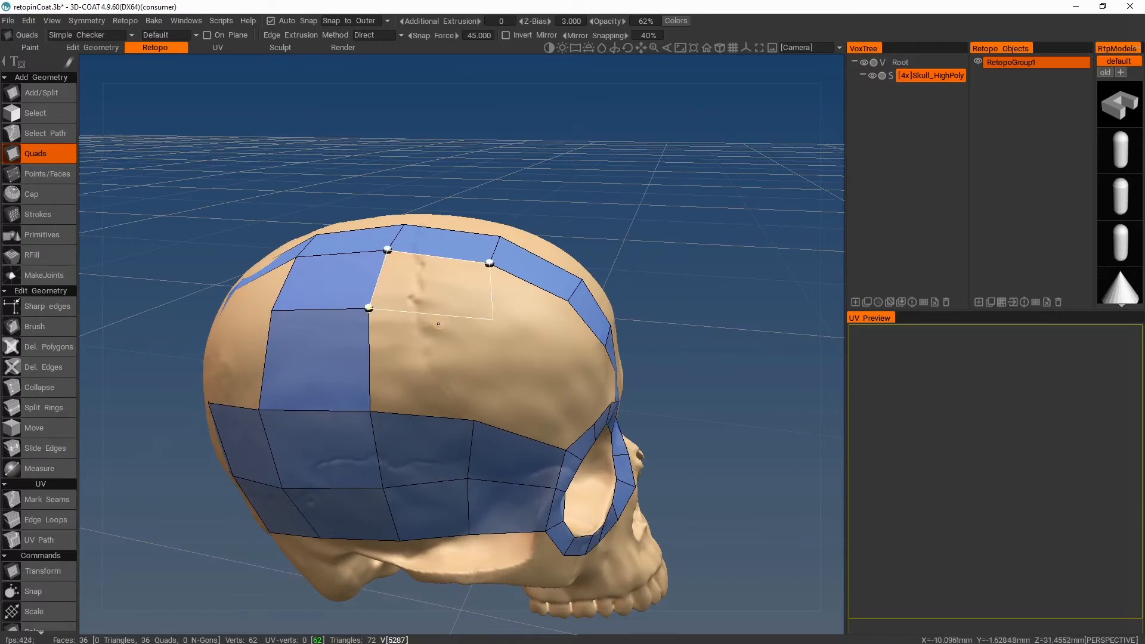
pyautogui.click(424, 326)
pyautogui.click(427, 382)
pyautogui.keyDown('alt'); pyautogui.moveTo(519, 373); pyautogui.dragTo(459, 375); pyautogui.keyUp('alt')
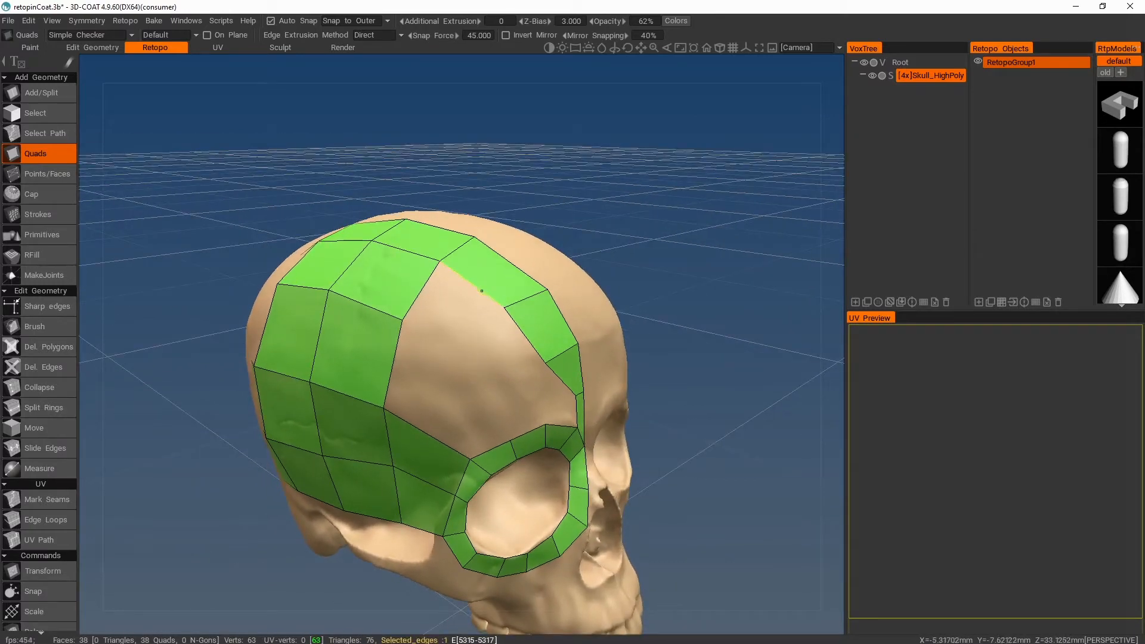
pyautogui.click(420, 340)
# With the Points/Faces tool, fill the opening at the rear side of the skull with four quads and one triangle
pyautogui.keyDown('alt'); pyautogui.moveTo(420, 339); pyautogui.dragTo(668, 361); pyautogui.keyUp('alt')
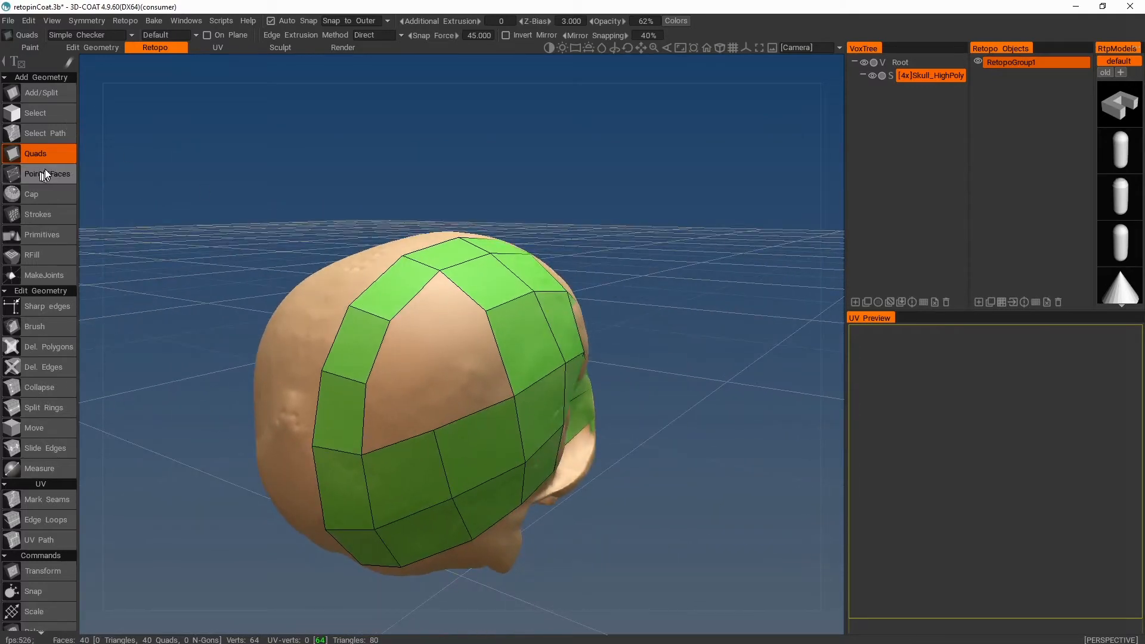
pyautogui.click(41, 174)
pyautogui.keyDown('alt'); pyautogui.moveTo(435, 256); pyautogui.dragTo(396, 238); pyautogui.keyUp('alt')
pyautogui.keyDown('alt'); pyautogui.moveTo(395, 237); pyautogui.dragTo(374, 301, button='right'); pyautogui.keyUp('alt')
pyautogui.click(370, 304)
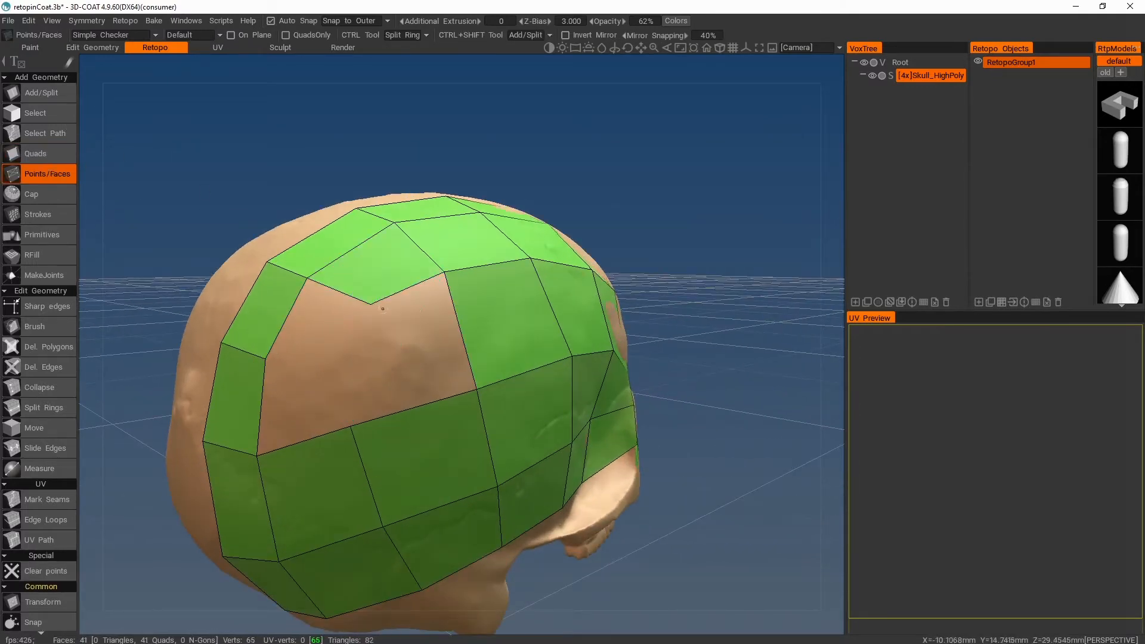
pyautogui.click(339, 370)
pyautogui.click(321, 426)
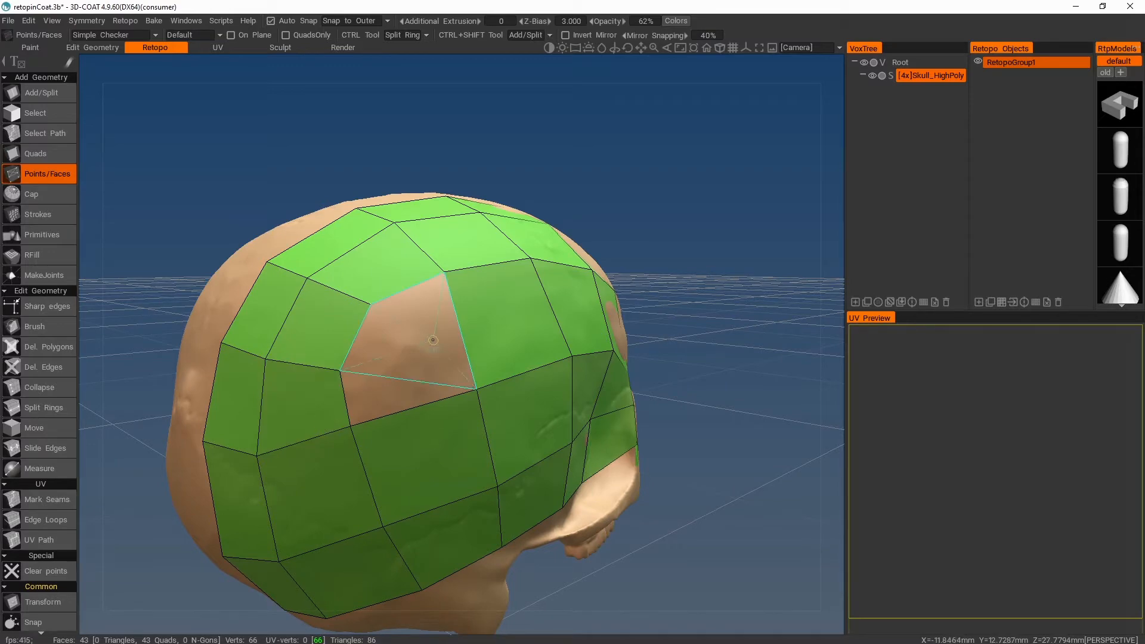
pyautogui.click(410, 374)
pyautogui.click(373, 395)
# Fill the forehead above the eye ring with two quads, leaving a triangular opening at the temple
pyautogui.moveTo(373, 395); pyautogui.dragTo(504, 360, button='middle')
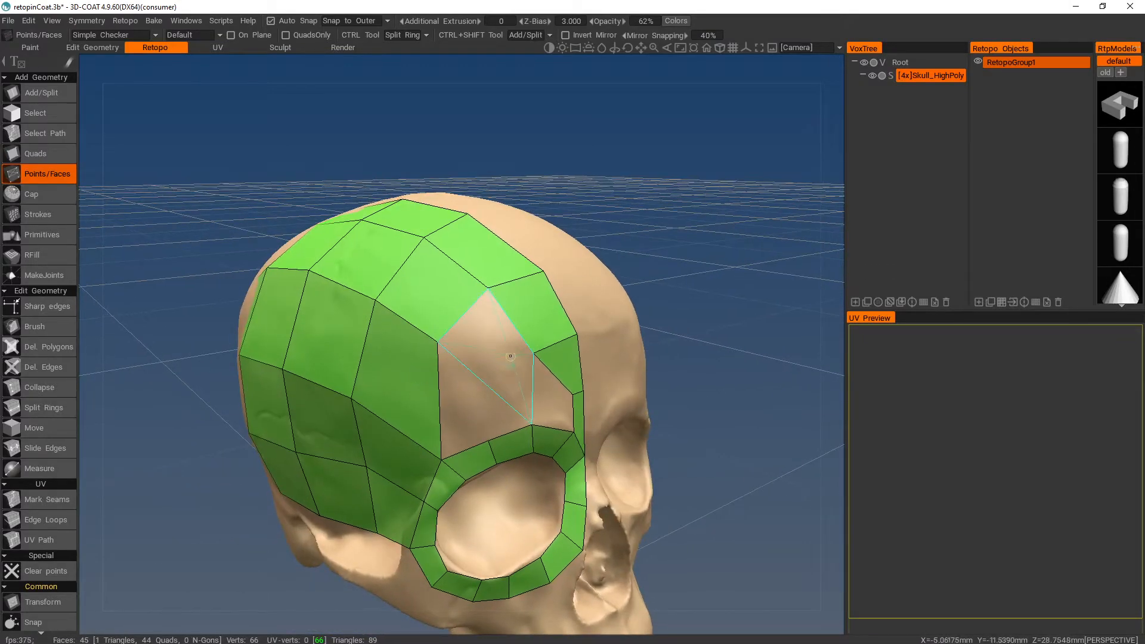
pyautogui.click(500, 353)
pyautogui.moveTo(556, 401); pyautogui.dragTo(486, 361, button='middle')
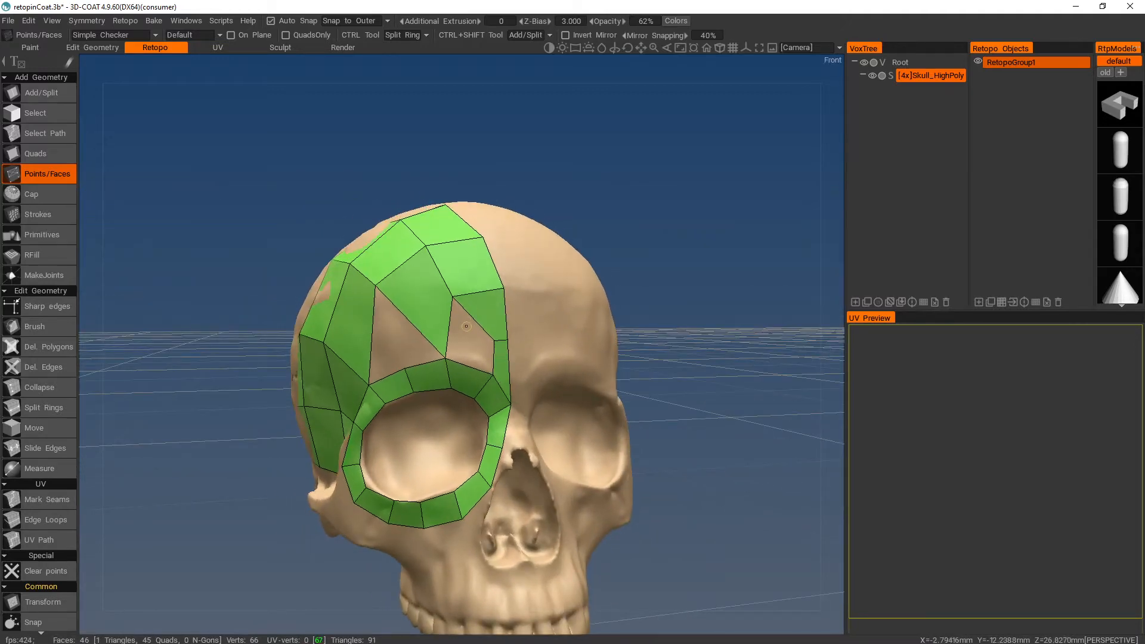
pyautogui.scroll(5, 466, 326)
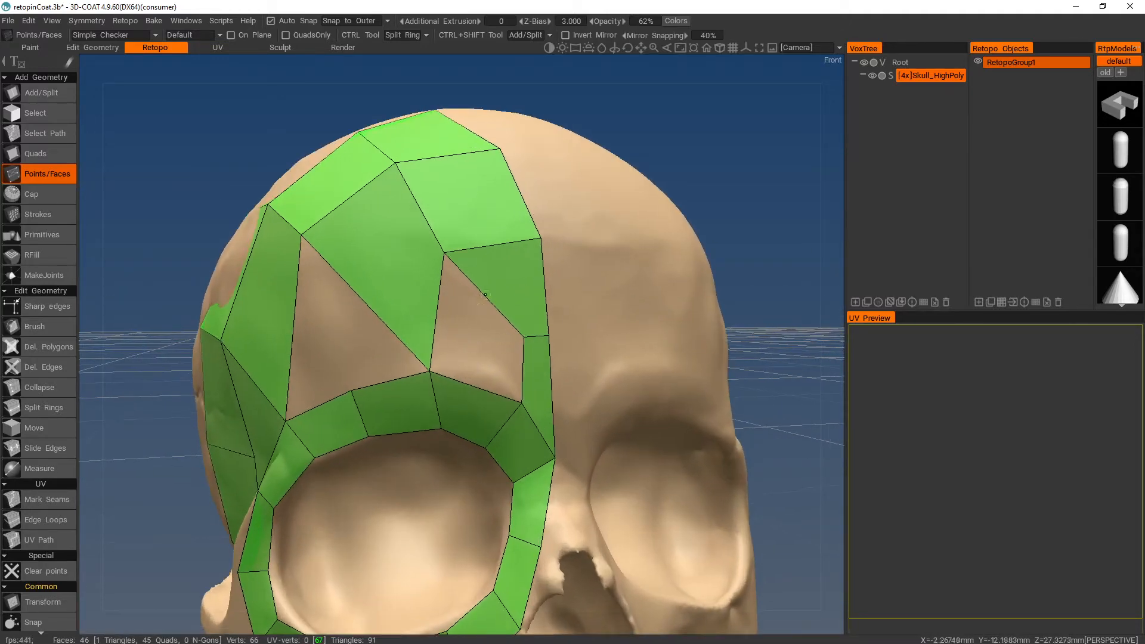
pyautogui.click(460, 335)
# Use Split Rings to cut an edge loop across the skull's side, ending on the edge beside the triangular temple opening
pyautogui.moveTo(284, 331); pyautogui.dragTo(472, 372, button='middle')
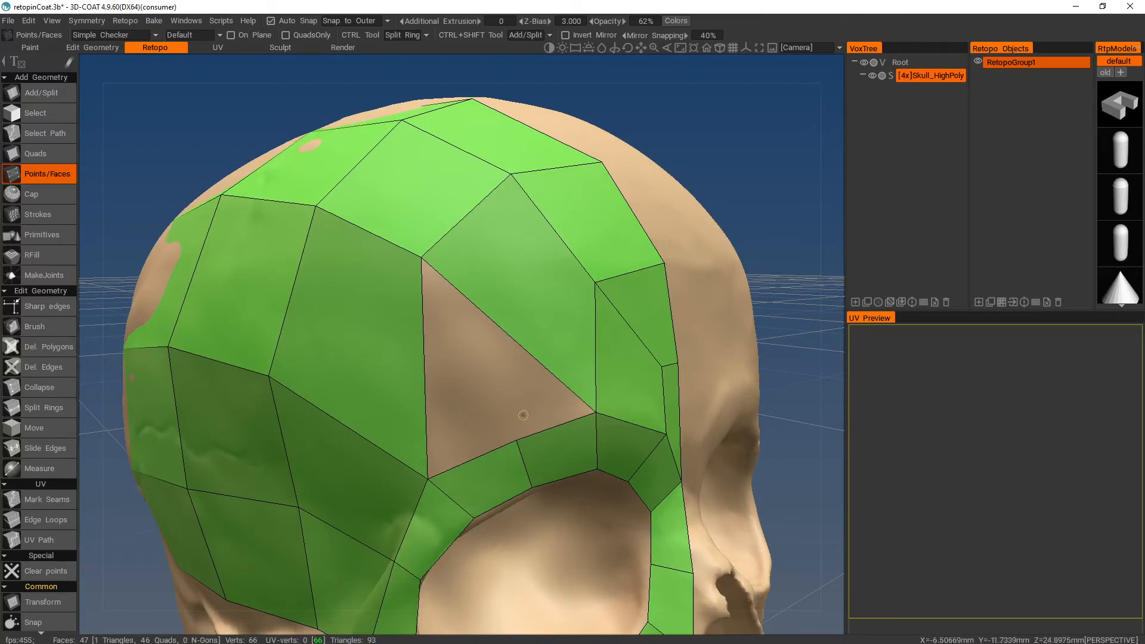
pyautogui.keyDown('alt'); pyautogui.moveTo(484, 372); pyautogui.dragTo(609, 371); pyautogui.keyUp('alt')
pyautogui.scroll(-5, 519, 374)
pyautogui.moveTo(559, 375); pyautogui.dragTo(488, 371, button='middle')
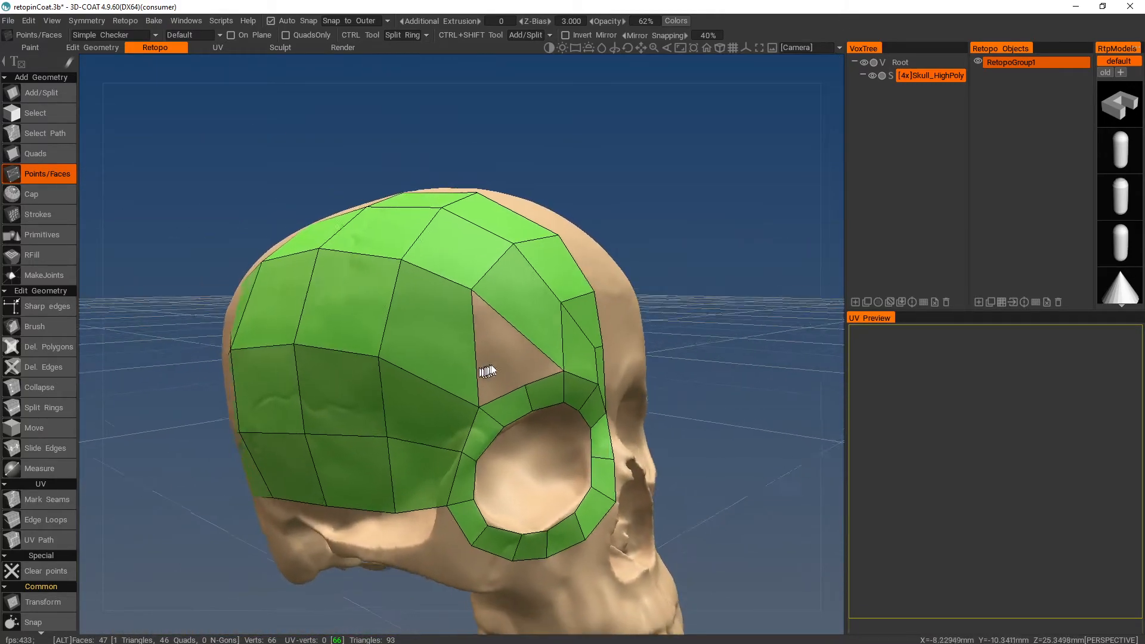
pyautogui.click(44, 408)
pyautogui.click(235, 304)
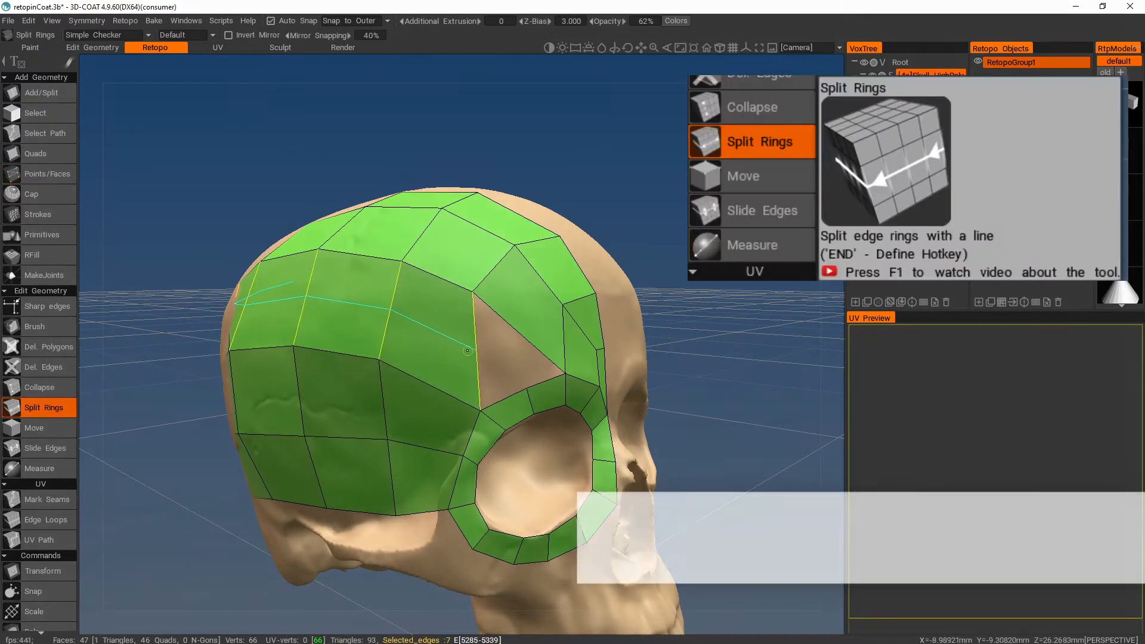
pyautogui.click(467, 351)
# Move the split's end vertex back from the temple opening and fill the space down to the eye ring with a Points/Faces quad
pyautogui.keyDown('alt'); pyautogui.moveTo(467, 350); pyautogui.dragTo(507, 360, button='right'); pyautogui.keyUp('alt')
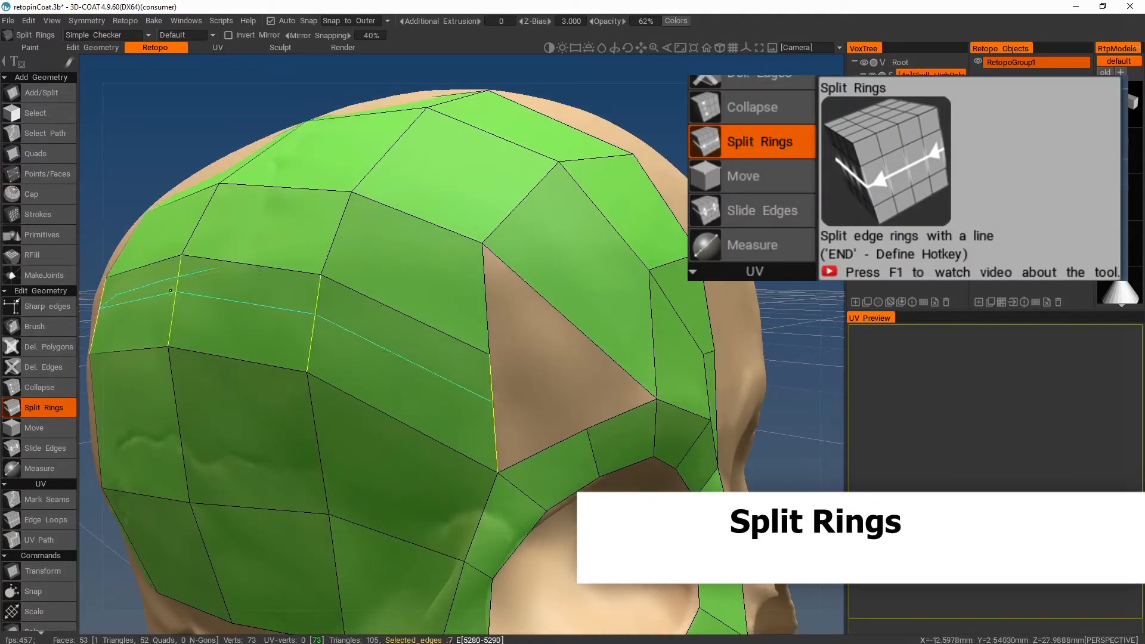
pyautogui.click(34, 427)
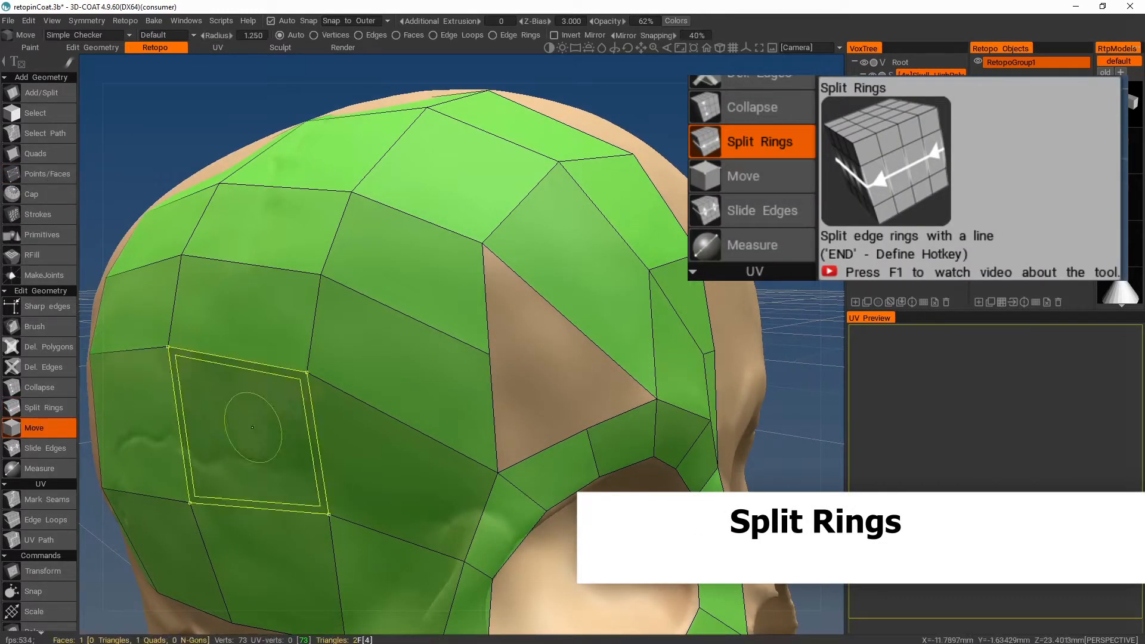
pyautogui.moveTo(489, 354); pyautogui.dragTo(439, 353)
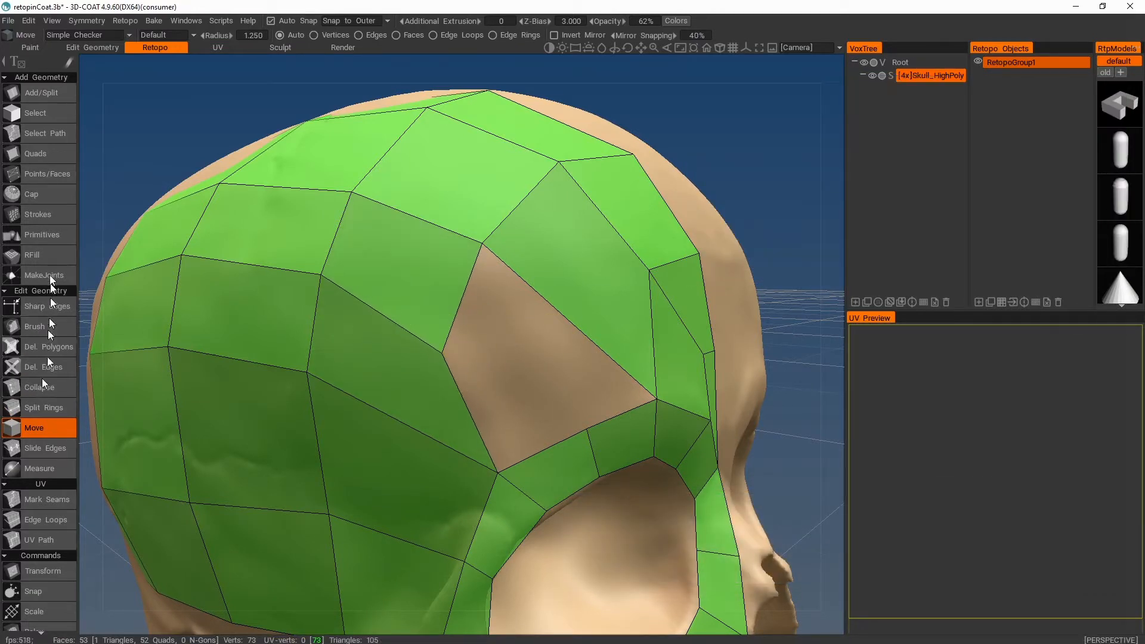
pyautogui.click(41, 173)
pyautogui.click(492, 365)
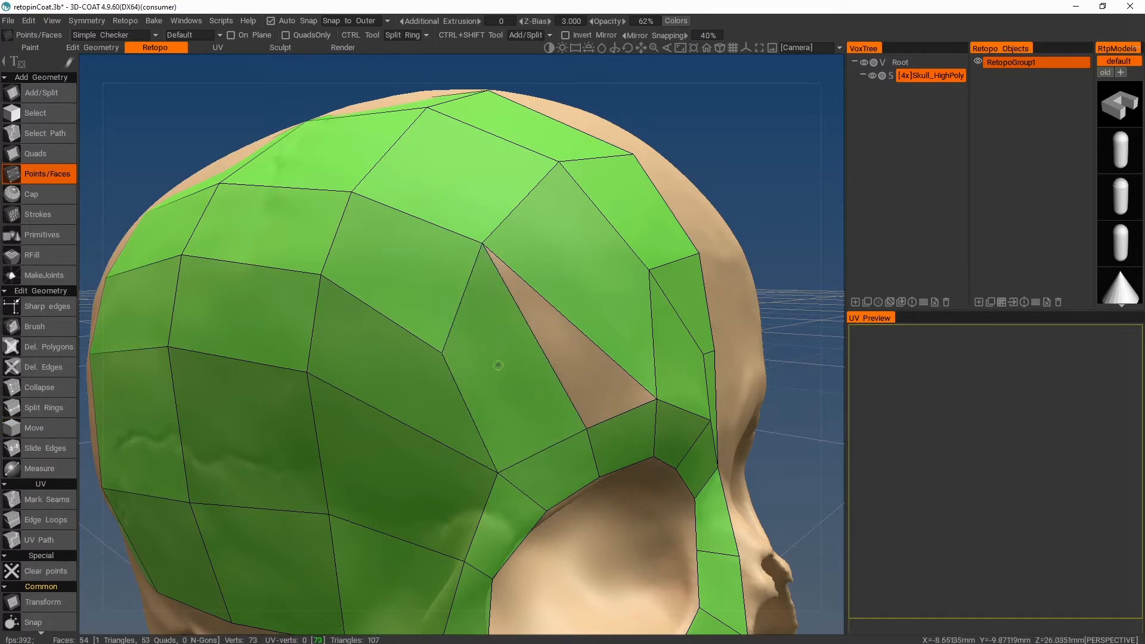
# Smooth the uneven faces around the side and back of the skull with the retopo Brush
pyautogui.keyDown('alt'); pyautogui.moveTo(578, 342); pyautogui.dragTo(660, 335); pyautogui.keyUp('alt')
pyautogui.keyDown('alt'); pyautogui.moveTo(499, 345); pyautogui.dragTo(473, 356, button='right'); pyautogui.keyUp('alt')
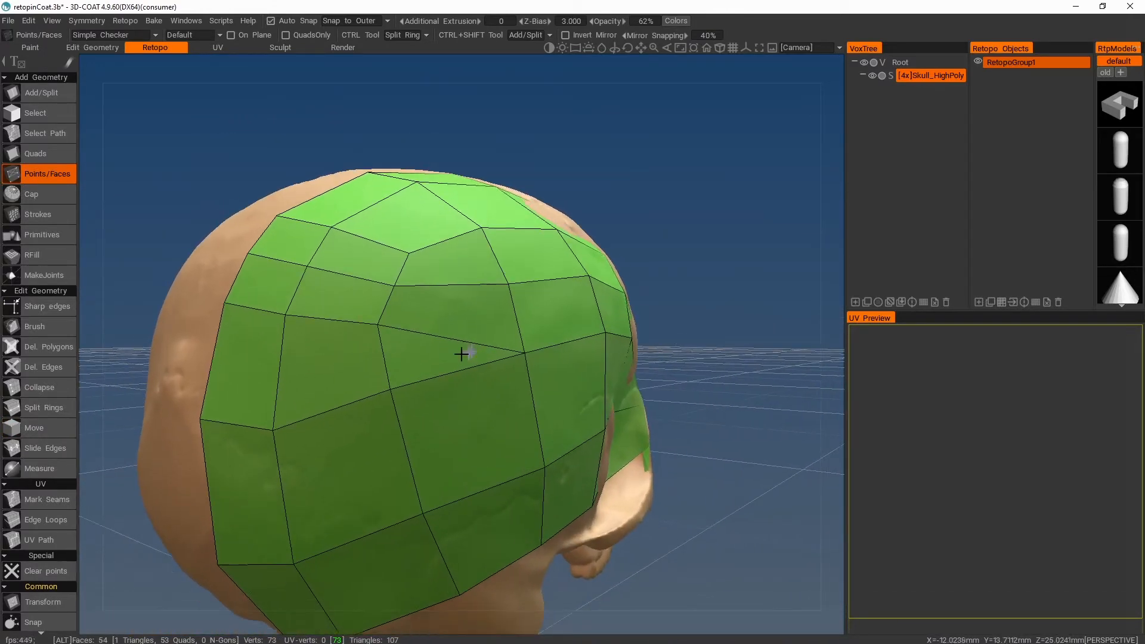
pyautogui.click(36, 326)
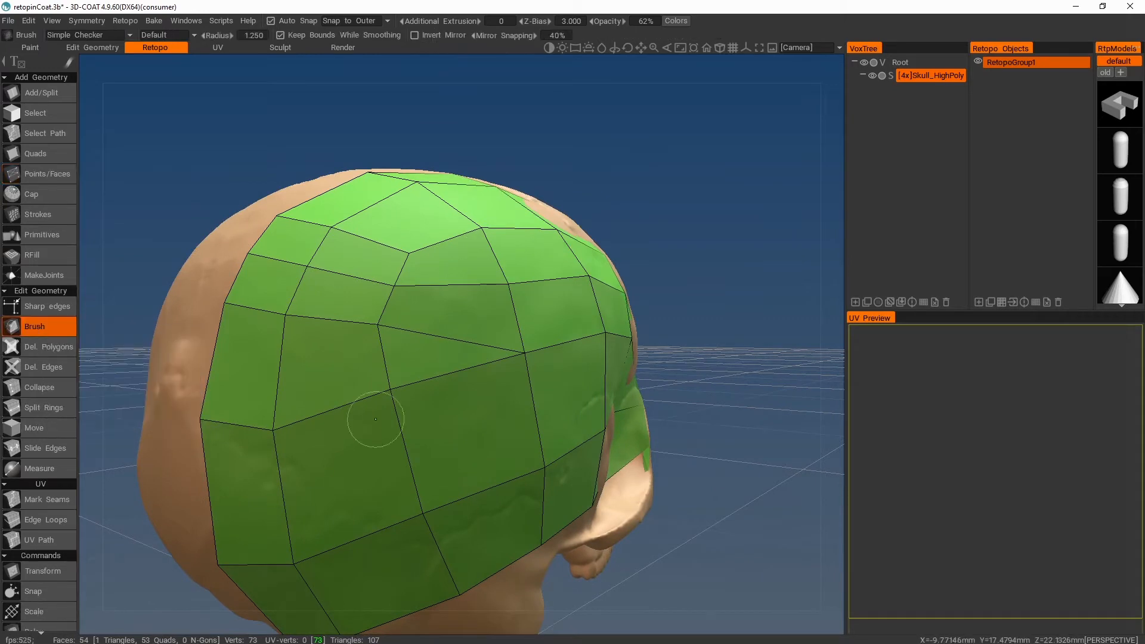
pyautogui.moveTo(386, 390)
pyautogui.mouseDown()
pyautogui.moveTo(391, 428)
pyautogui.moveTo(276, 434)
pyautogui.moveTo(228, 421)
pyautogui.moveTo(204, 459)
pyautogui.mouseUp()
pyautogui.moveTo(236, 328)
pyautogui.mouseDown()
pyautogui.moveTo(210, 314)
pyautogui.moveTo(274, 358)
pyautogui.mouseUp()
pyautogui.moveTo(382, 332)
pyautogui.mouseDown()
pyautogui.moveTo(401, 342)
pyautogui.moveTo(403, 365)
pyautogui.mouseUp()
pyautogui.moveTo(400, 424); pyautogui.dragTo(408, 442)
pyautogui.moveTo(524, 353); pyautogui.dragTo(535, 370)
pyautogui.moveTo(202, 308); pyautogui.dragTo(196, 334)
pyautogui.moveTo(254, 249); pyautogui.dragTo(239, 260)
pyautogui.moveTo(311, 266); pyautogui.dragTo(310, 279)
pyautogui.moveTo(393, 283); pyautogui.dragTo(384, 300)
# Subdivide the retopo layer once and inspect the denser mesh around the skull
pyautogui.keyDown('alt'); pyautogui.moveTo(620, 328); pyautogui.dragTo(411, 344); pyautogui.keyUp('alt')
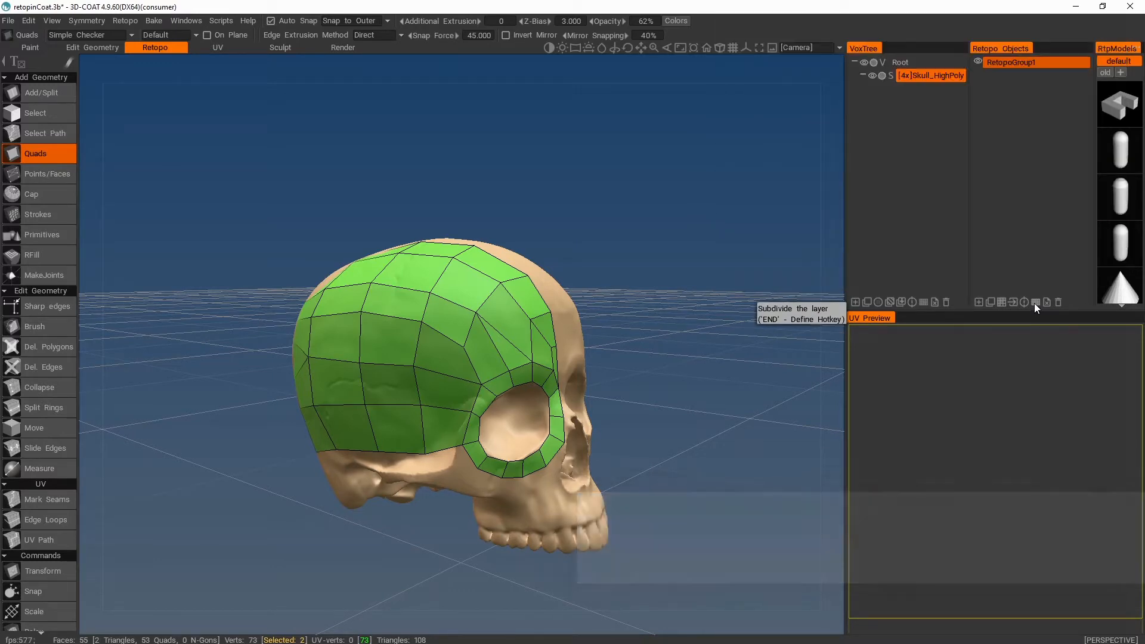
pyautogui.click(1034, 303)
pyautogui.keyDown('alt'); pyautogui.moveTo(682, 291); pyautogui.dragTo(755, 231); pyautogui.keyUp('alt')
pyautogui.keyDown('alt'); pyautogui.moveTo(754, 231); pyautogui.dragTo(753, 251, button='right'); pyautogui.keyUp('alt')
pyautogui.keyDown('alt'); pyautogui.moveTo(757, 257); pyautogui.dragTo(574, 249); pyautogui.keyUp('alt')
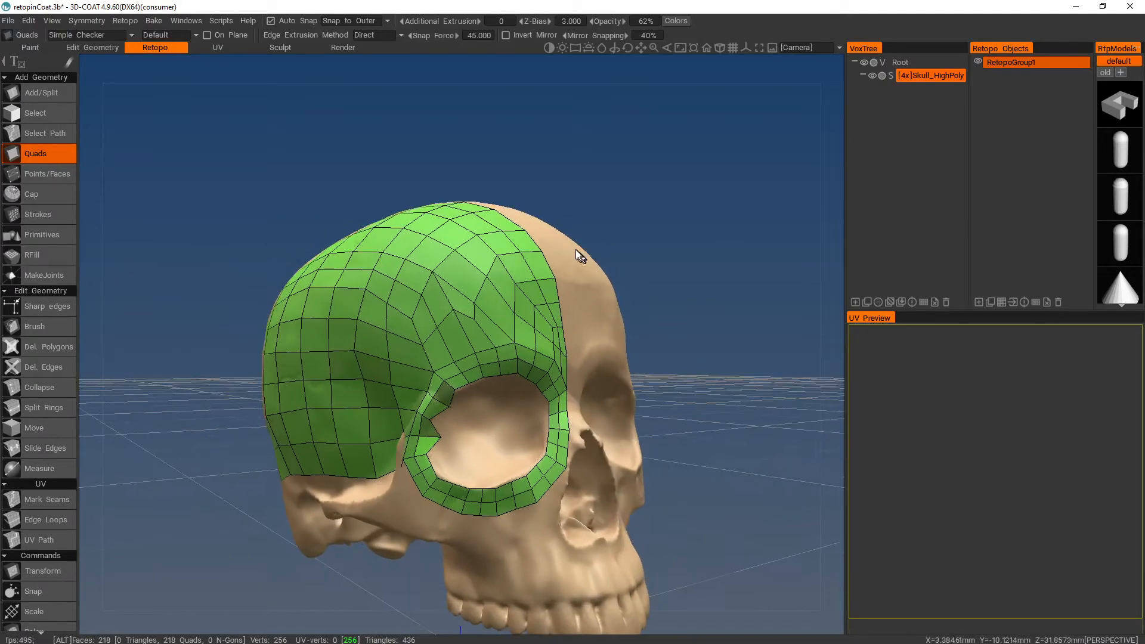
pyautogui.keyDown('alt'); pyautogui.moveTo(575, 250); pyautogui.dragTo(580, 263, button='right'); pyautogui.keyUp('alt')
pyautogui.keyDown('alt'); pyautogui.moveTo(579, 262); pyautogui.dragTo(581, 269); pyautogui.keyUp('alt')
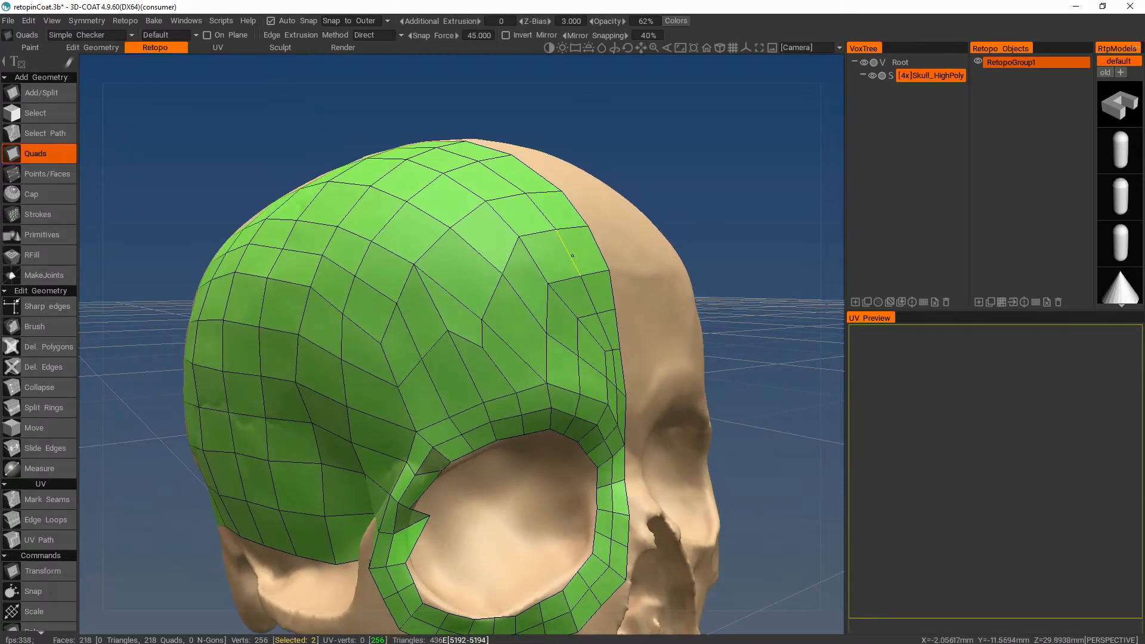
# Smooth the subdivided faces at the temple above the eye ring with the Brush, using a radius of 0.888
pyautogui.click(47, 330)
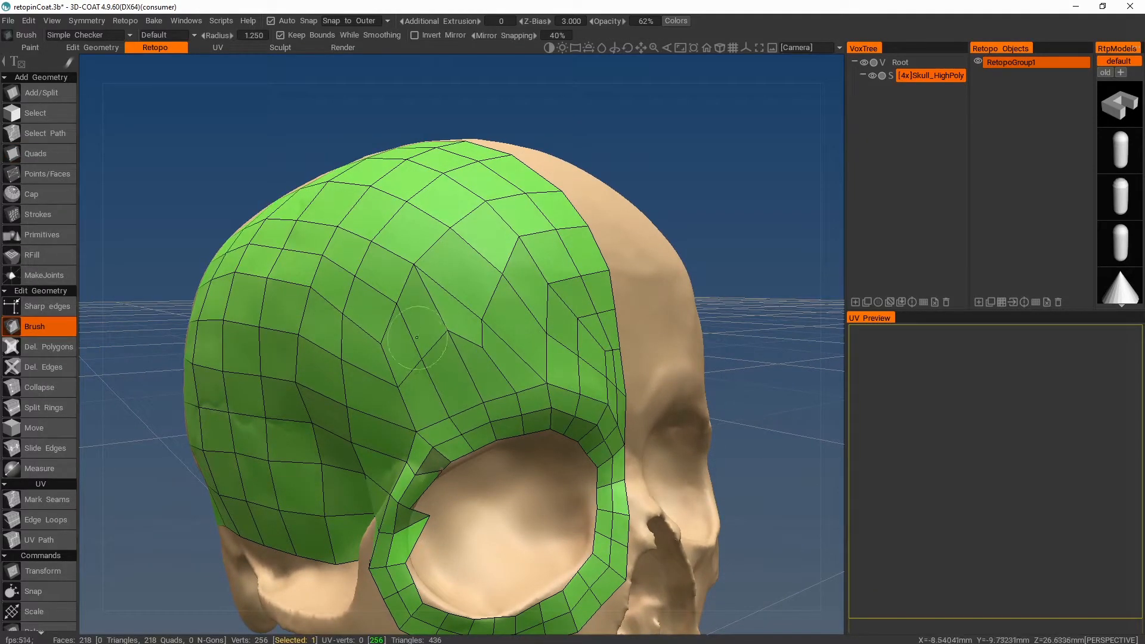
pyautogui.moveTo(496, 345)
pyautogui.mouseDown()
pyautogui.moveTo(463, 317)
pyautogui.moveTo(471, 325)
pyautogui.moveTo(324, 346)
pyautogui.mouseUp()
pyautogui.moveTo(465, 309); pyautogui.dragTo(507, 291)
pyautogui.moveTo(469, 327); pyautogui.dragTo(487, 328)
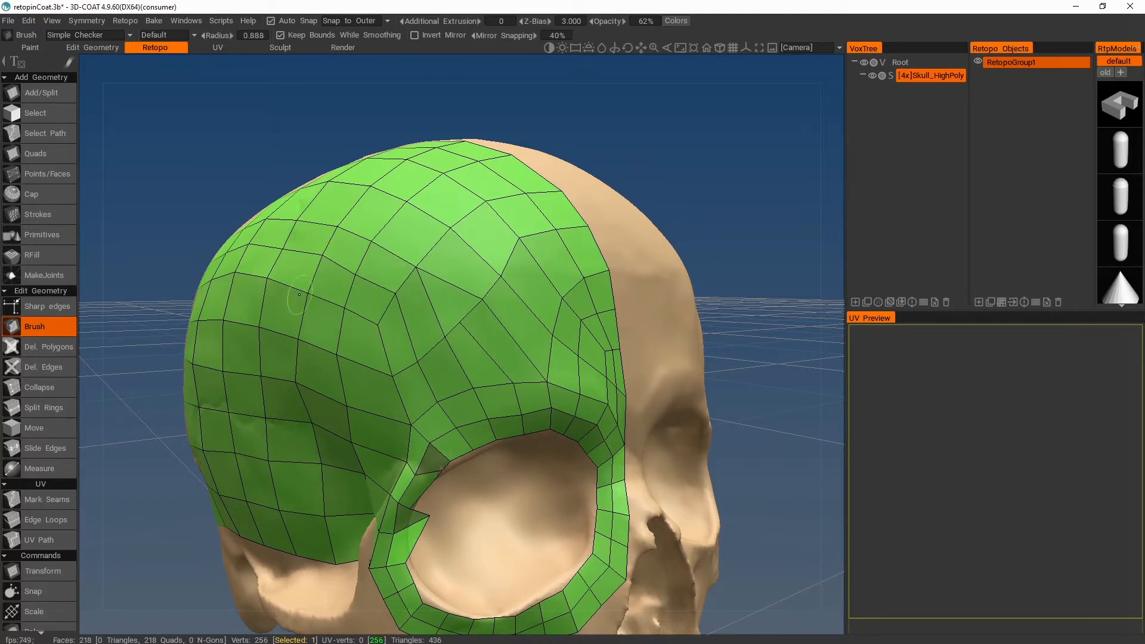
# Collapse one edge at the temple and four short edges on the inner brow beside the forehead's midline
pyautogui.click(39, 387)
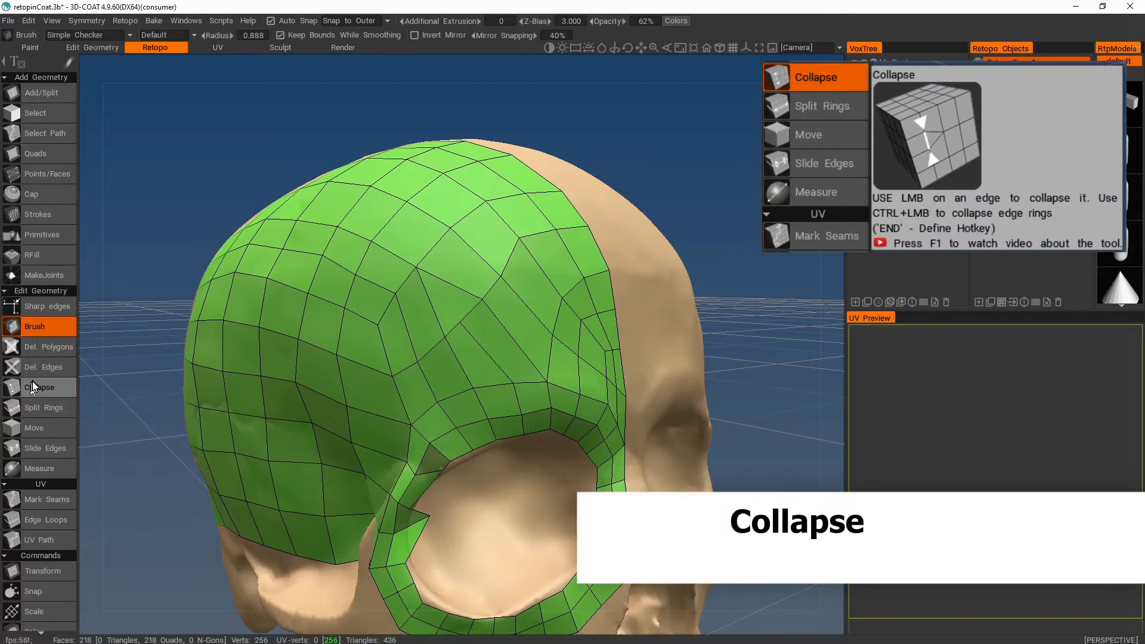
pyautogui.click(451, 328)
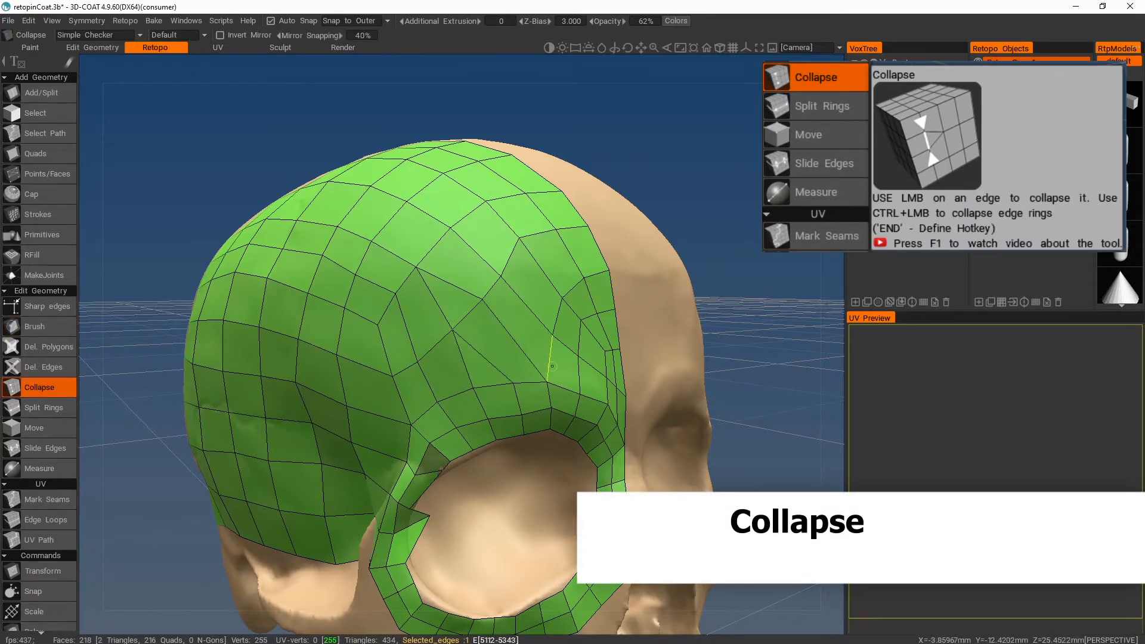
pyautogui.keyDown('alt'); pyautogui.moveTo(575, 370); pyautogui.dragTo(512, 380); pyautogui.keyUp('alt')
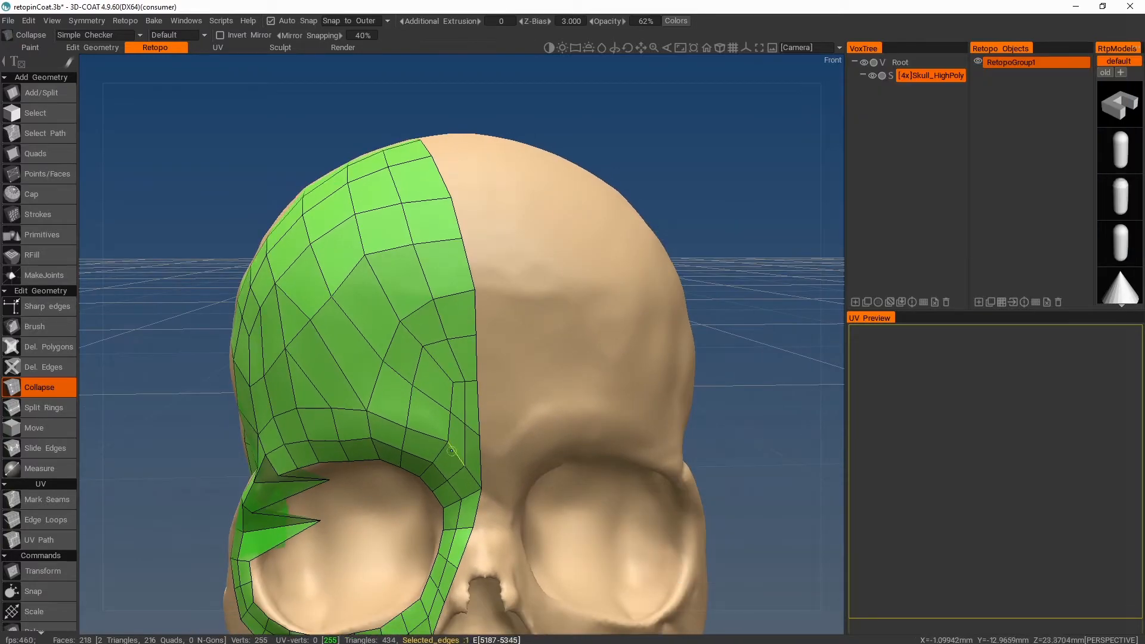
pyautogui.click(442, 476)
pyautogui.click(456, 455)
pyautogui.click(458, 418)
pyautogui.click(458, 383)
# Delete the extra edge loop running around the middle of the eye ring with the Del. Edges tool
pyautogui.keyDown('alt'); pyautogui.moveTo(529, 435); pyautogui.dragTo(644, 412); pyautogui.keyUp('alt')
pyautogui.click(59, 369)
pyautogui.press('ctrl')
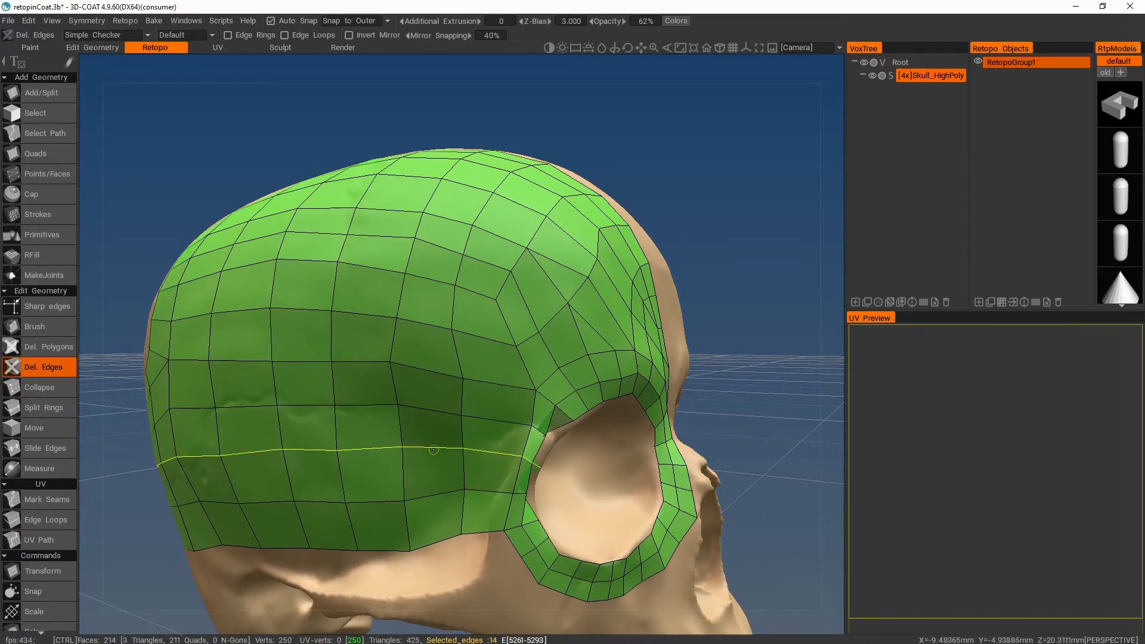
pyautogui.keyDown('alt'); pyautogui.moveTo(793, 456); pyautogui.dragTo(686, 464); pyautogui.keyUp('alt')
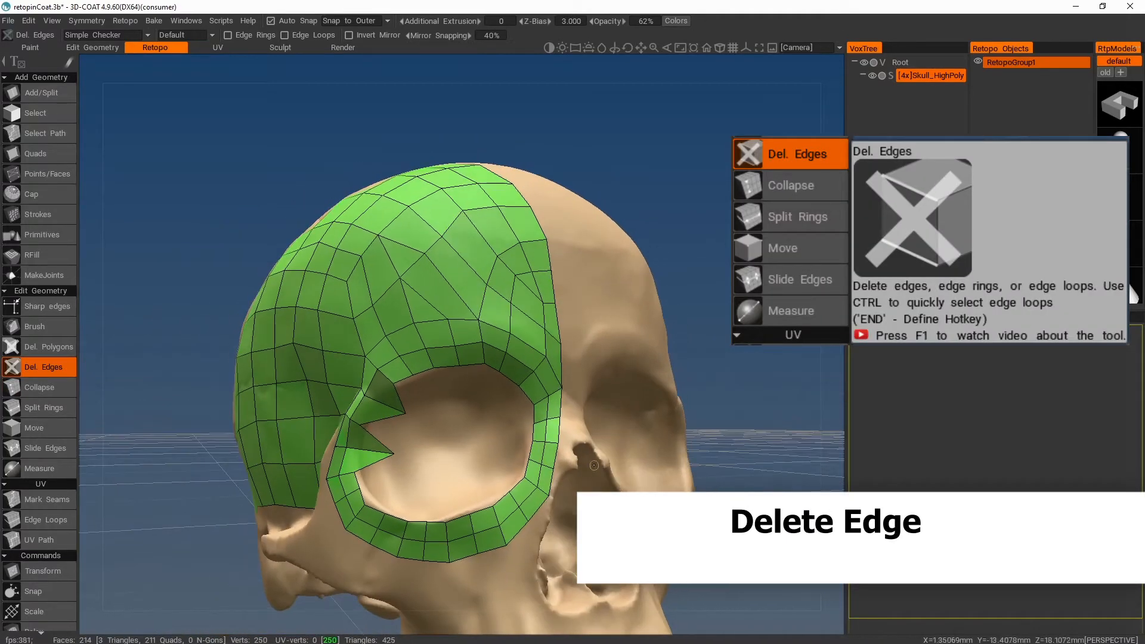
pyautogui.keyDown('ctrl'); pyautogui.click(539, 453); pyautogui.keyUp('ctrl')
pyautogui.keyDown('alt'); pyautogui.moveTo(476, 425); pyautogui.dragTo(508, 421); pyautogui.keyUp('alt')
pyautogui.keyDown('alt'); pyautogui.moveTo(508, 421); pyautogui.dragTo(514, 435, button='right'); pyautogui.keyUp('alt')
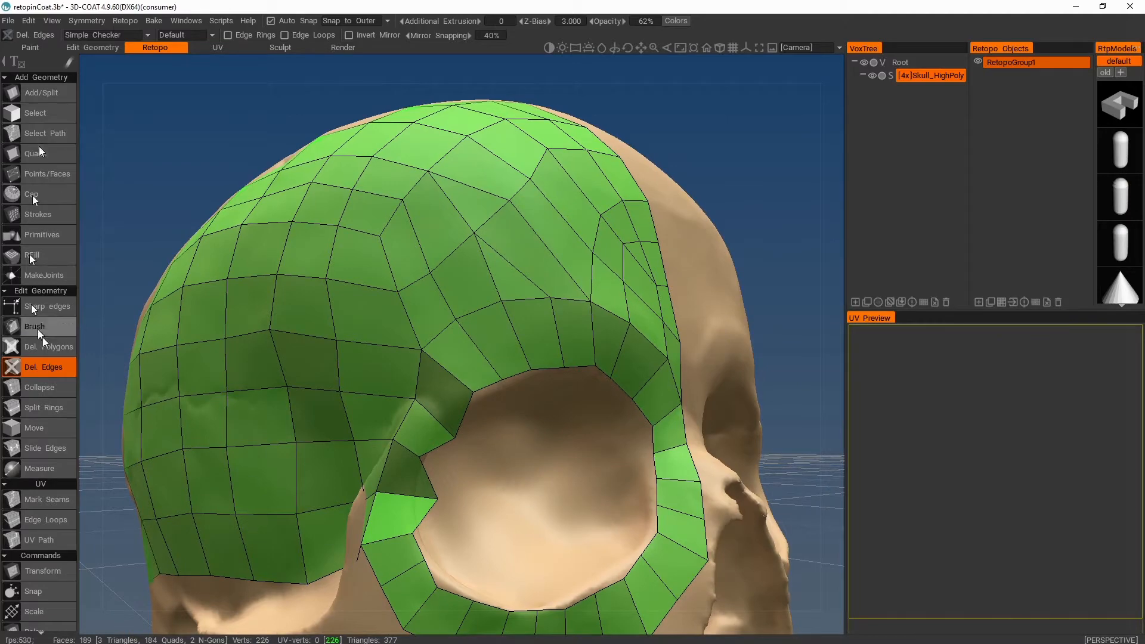
# Move the misplaced inner vertices on the outer side of the eye ring toward the socket rim
pyautogui.click(54, 424)
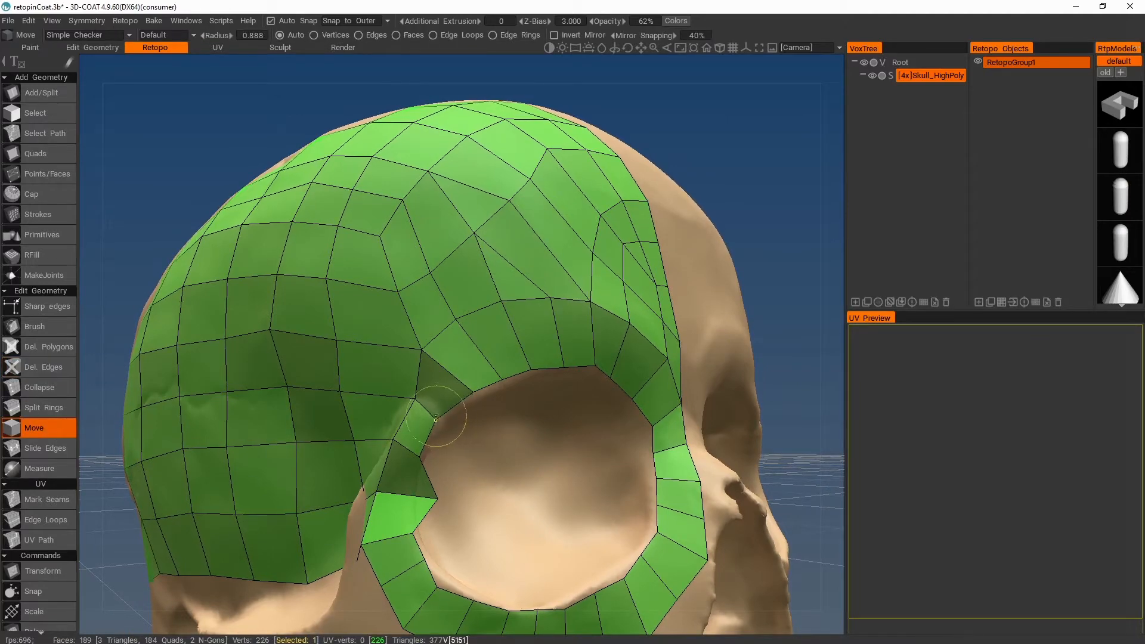
pyautogui.moveTo(437, 498)
pyautogui.mouseDown()
pyautogui.moveTo(404, 505)
pyautogui.moveTo(498, 491)
pyautogui.mouseUp()
pyautogui.moveTo(468, 377); pyautogui.dragTo(485, 377)
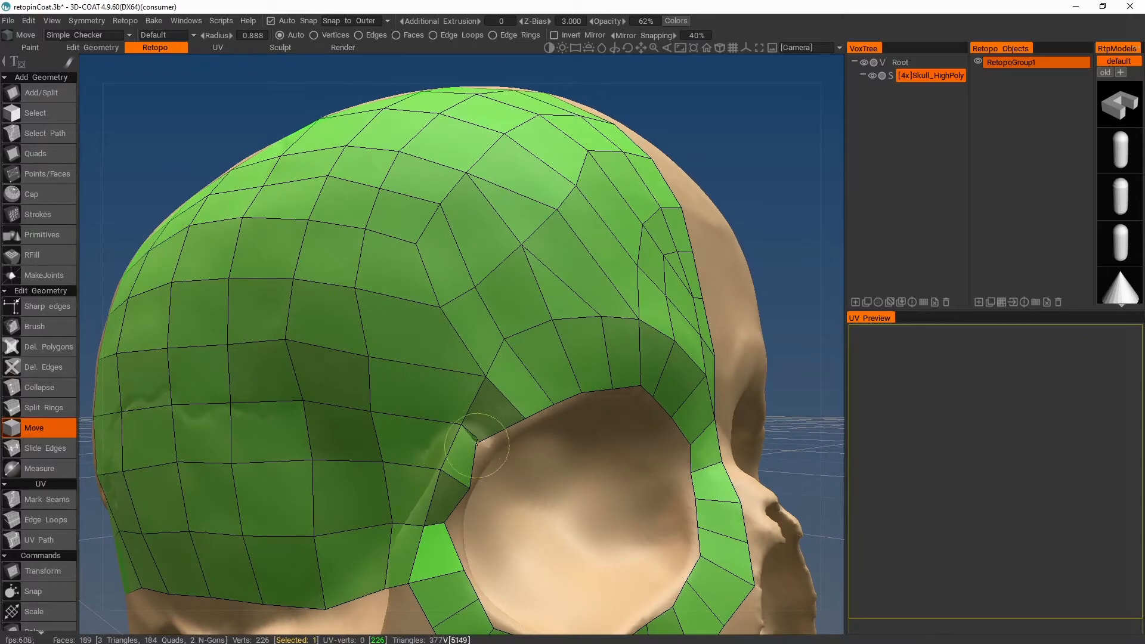
pyautogui.moveTo(490, 436); pyautogui.dragTo(484, 448)
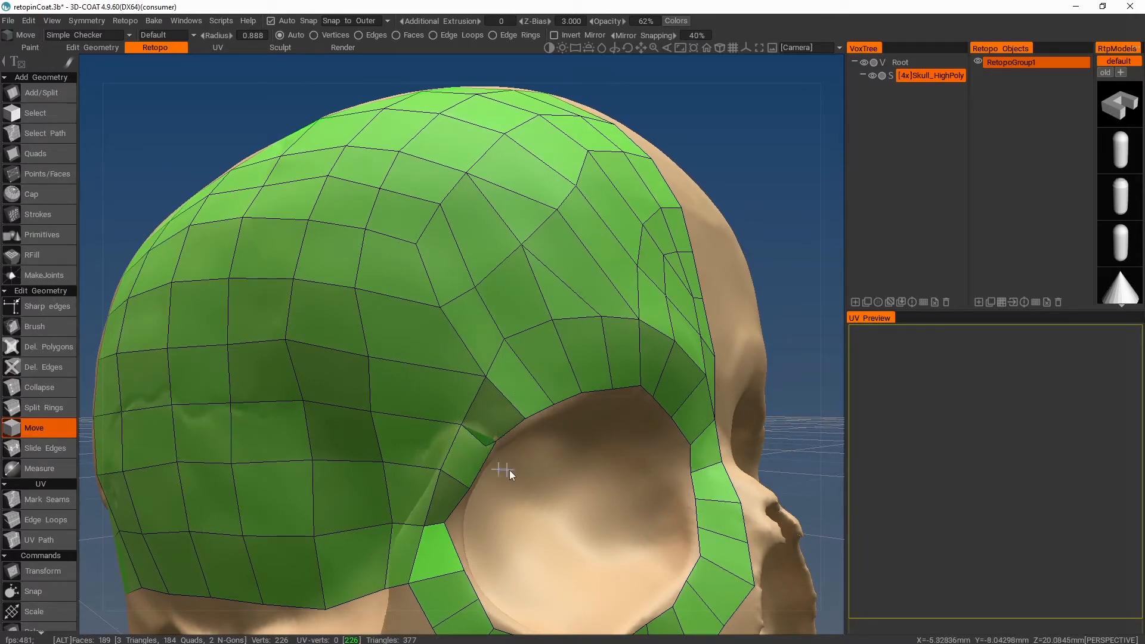
# Move the rim vertex at the eye ring's upper outer corner to close the small gap between its neighbouring quads
pyautogui.keyDown('alt'); pyautogui.moveTo(509, 470); pyautogui.dragTo(518, 480, button='right'); pyautogui.keyUp('alt')
pyautogui.moveTo(518, 480)
pyautogui.keyDown('alt'); pyautogui.mouseDown(button='middle')
pyautogui.moveTo(540, 384)
pyautogui.moveTo(532, 406)
pyautogui.mouseUp(button='middle'); pyautogui.keyUp('alt')
pyautogui.keyDown('alt'); pyautogui.moveTo(533, 405); pyautogui.dragTo(536, 385, button='right'); pyautogui.keyUp('alt')
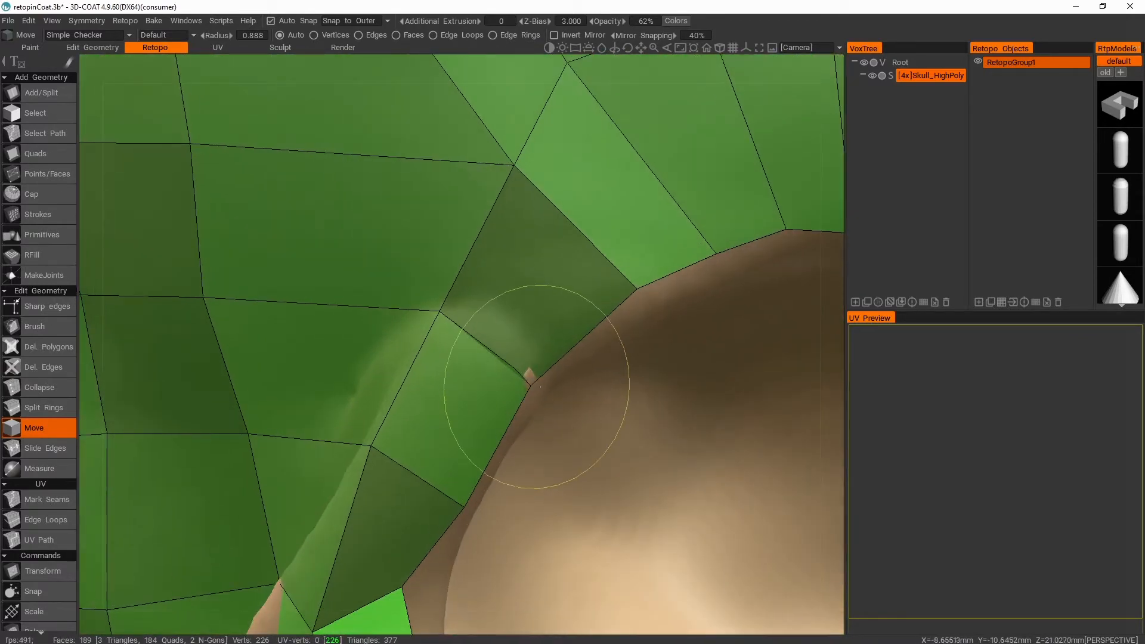
pyautogui.moveTo(519, 380)
pyautogui.mouseDown()
pyautogui.moveTo(530, 372)
pyautogui.moveTo(504, 368)
pyautogui.moveTo(520, 387)
pyautogui.mouseUp()
# Reposition the remaining stray vertices on the eye ring's outer side so its inner edge follows the socket evenly
pyautogui.moveTo(560, 389)
pyautogui.keyDown('alt'); pyautogui.mouseDown(button='right')
pyautogui.moveTo(599, 438)
pyautogui.moveTo(530, 389)
pyautogui.mouseUp(button='right'); pyautogui.keyUp('alt')
pyautogui.moveTo(530, 387)
pyautogui.keyDown('alt'); pyautogui.mouseDown()
pyautogui.moveTo(605, 394)
pyautogui.moveTo(522, 384)
pyautogui.mouseUp(); pyautogui.keyUp('alt')
pyautogui.keyDown('alt'); pyautogui.moveTo(522, 384); pyautogui.dragTo(496, 411, button='right'); pyautogui.keyUp('alt')
pyautogui.moveTo(496, 411)
pyautogui.keyDown('alt'); pyautogui.mouseDown()
pyautogui.moveTo(442, 406)
pyautogui.moveTo(498, 417)
pyautogui.moveTo(479, 404)
pyautogui.mouseUp(); pyautogui.keyUp('alt')
pyautogui.moveTo(419, 355); pyautogui.dragTo(379, 333)
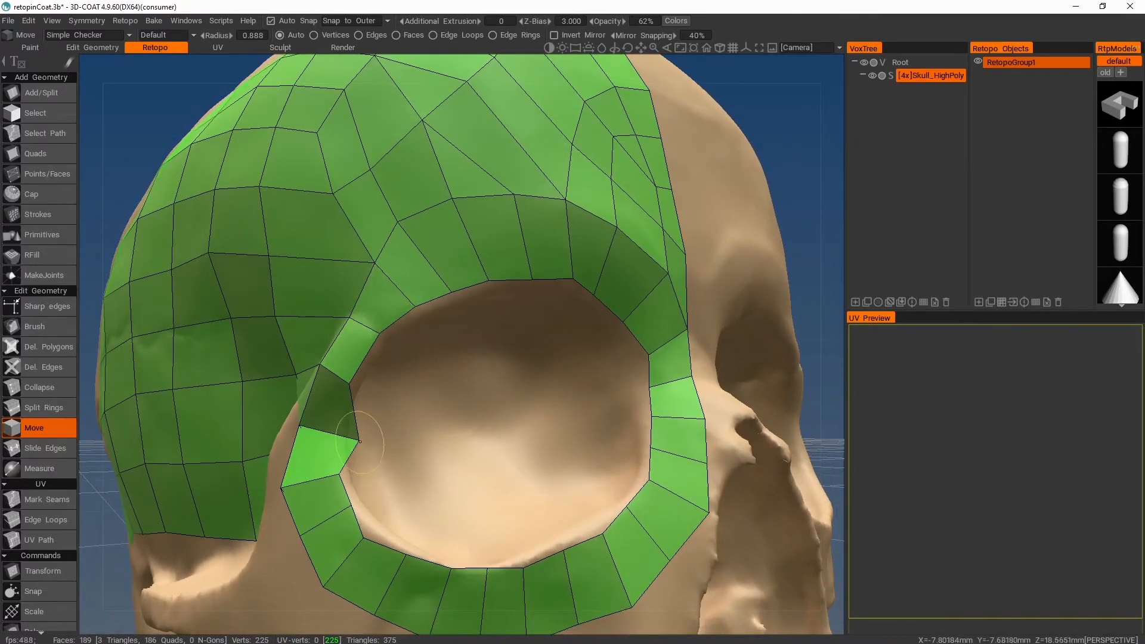
pyautogui.moveTo(355, 439); pyautogui.dragTo(460, 425)
pyautogui.scroll(-3, 424, 430)
pyautogui.scroll(3, 460, 424)
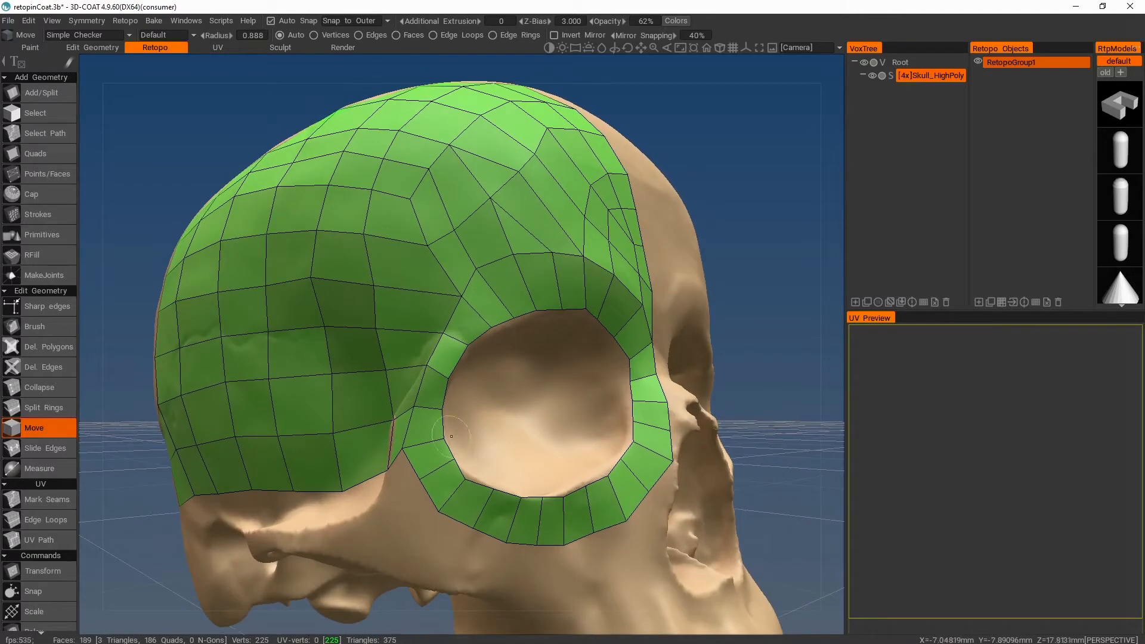
# Delete the surplus cross edges around the eye ring and collapse the extra edges along its upper side above the socket
pyautogui.click(43, 366)
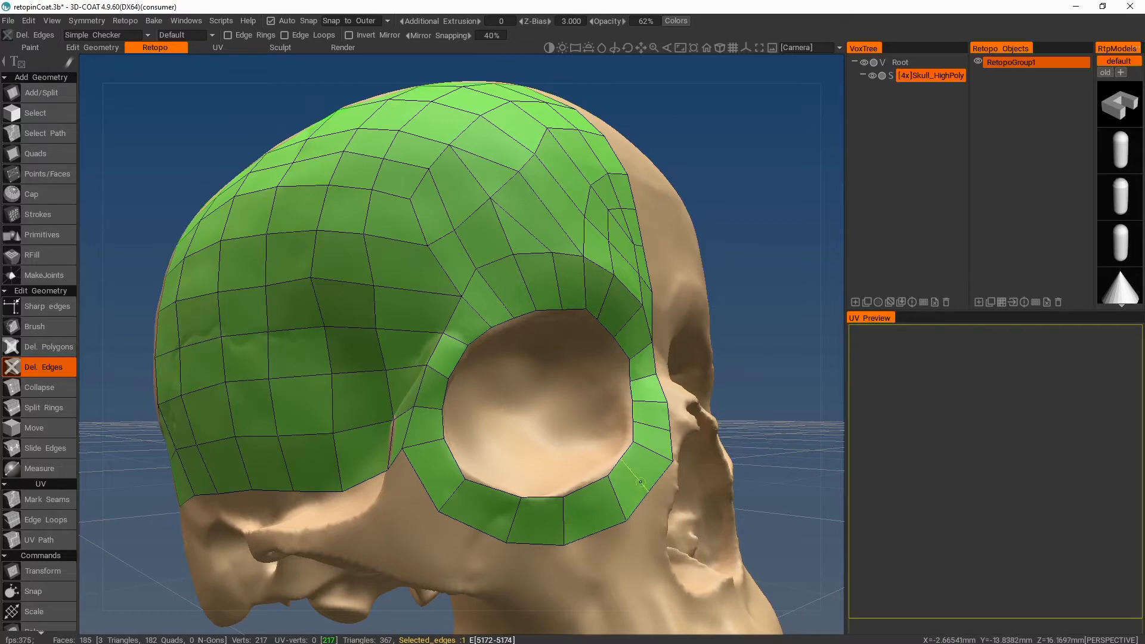
pyautogui.click(651, 425)
pyautogui.keyDown('alt'); pyautogui.moveTo(633, 322); pyautogui.dragTo(732, 385); pyautogui.keyUp('alt')
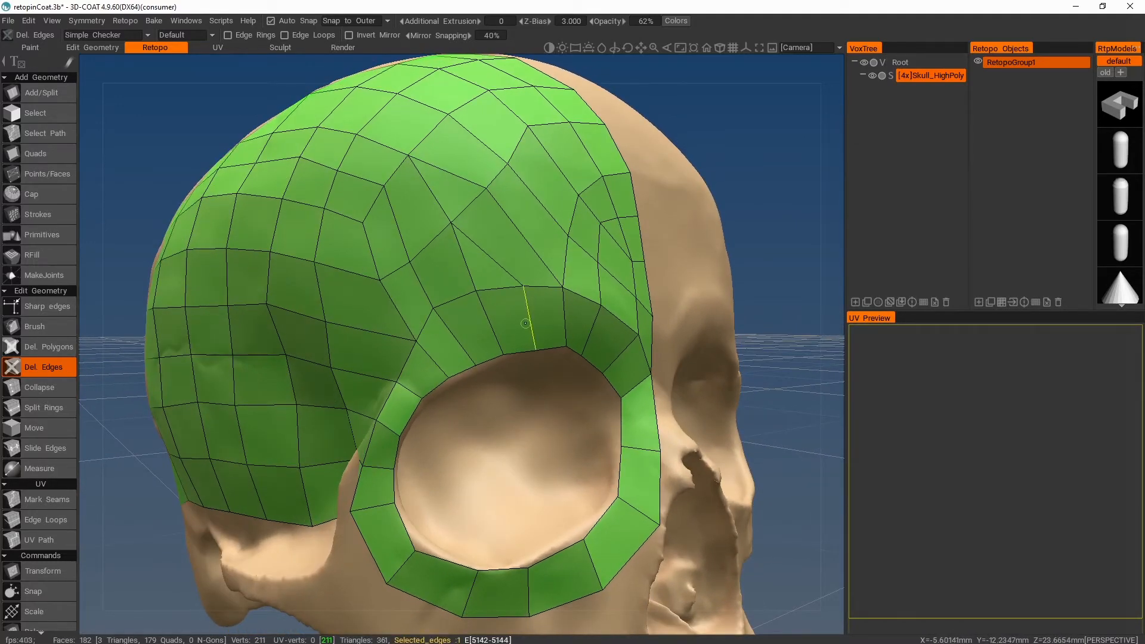
pyautogui.click(53, 389)
pyautogui.click(499, 289)
pyautogui.click(519, 352)
pyautogui.keyDown('alt'); pyautogui.moveTo(602, 365); pyautogui.dragTo(570, 430); pyautogui.keyUp('alt')
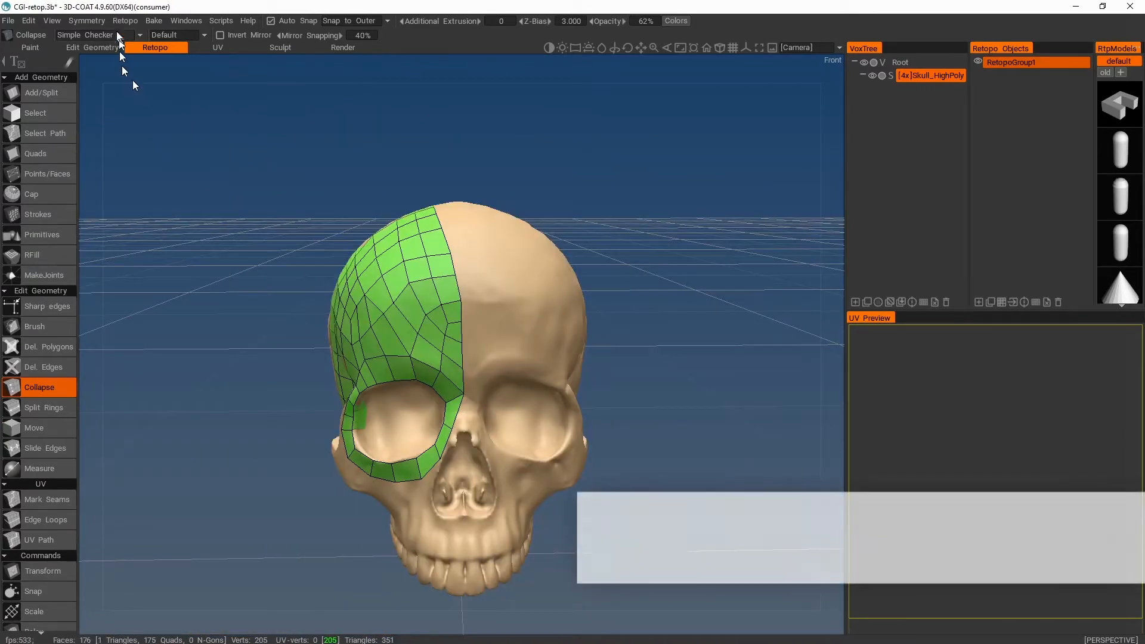
# Turn on mirror symmetry across the X axis for the retopo mesh
pyautogui.click(92, 21)
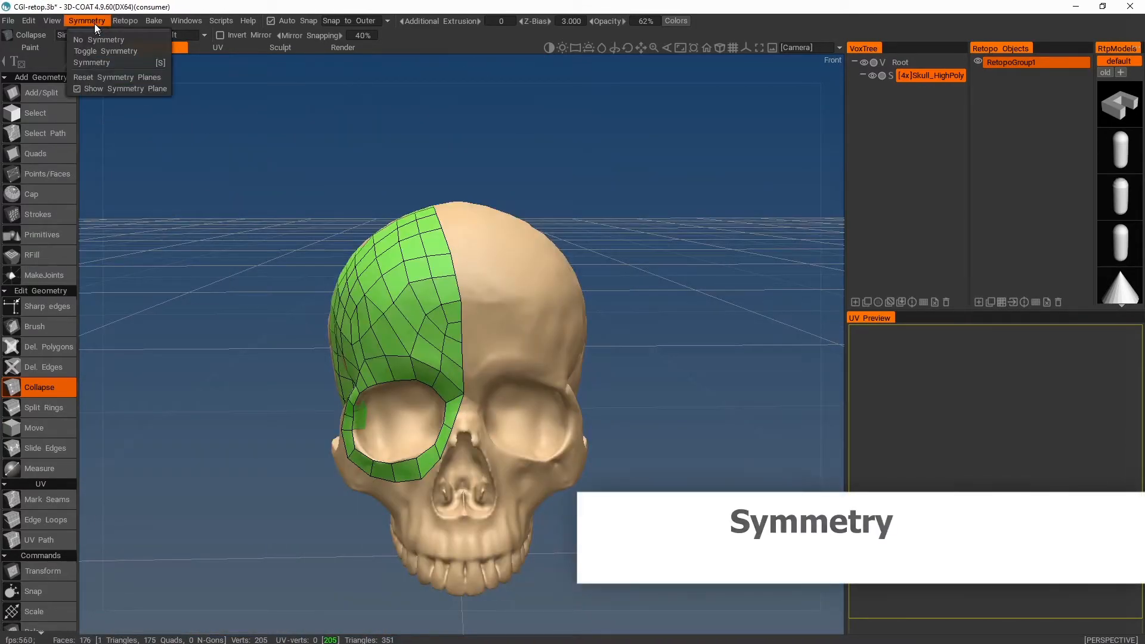
pyautogui.click(114, 60)
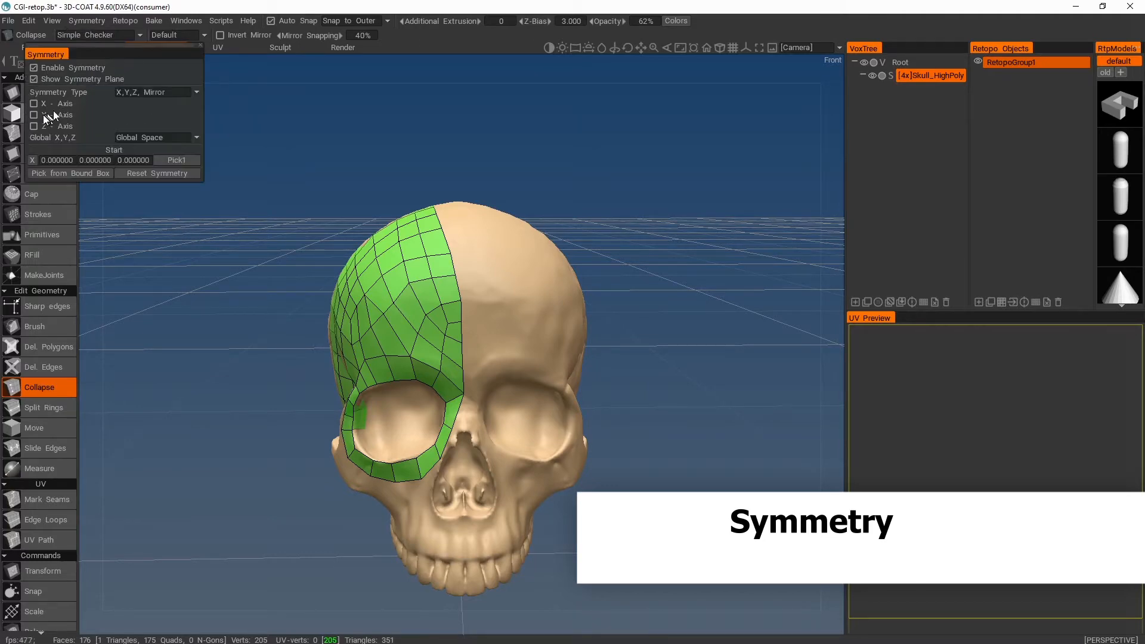
pyautogui.click(35, 103)
# Move the inner border vertices of the forehead mesh toward the symmetry plane with the Move tool
pyautogui.keyDown('alt'); pyautogui.moveTo(206, 138); pyautogui.dragTo(431, 212); pyautogui.keyUp('alt')
pyautogui.scroll(3, 431, 212)
pyautogui.click(50, 426)
pyautogui.moveTo(538, 348); pyautogui.dragTo(553, 343)
pyautogui.moveTo(515, 292); pyautogui.dragTo(536, 273)
pyautogui.moveTo(470, 216); pyautogui.dragTo(511, 214)
pyautogui.keyDown('alt'); pyautogui.moveTo(510, 214); pyautogui.dragTo(479, 224, button='right'); pyautogui.keyUp('alt')
pyautogui.scroll(-5, 480, 230)
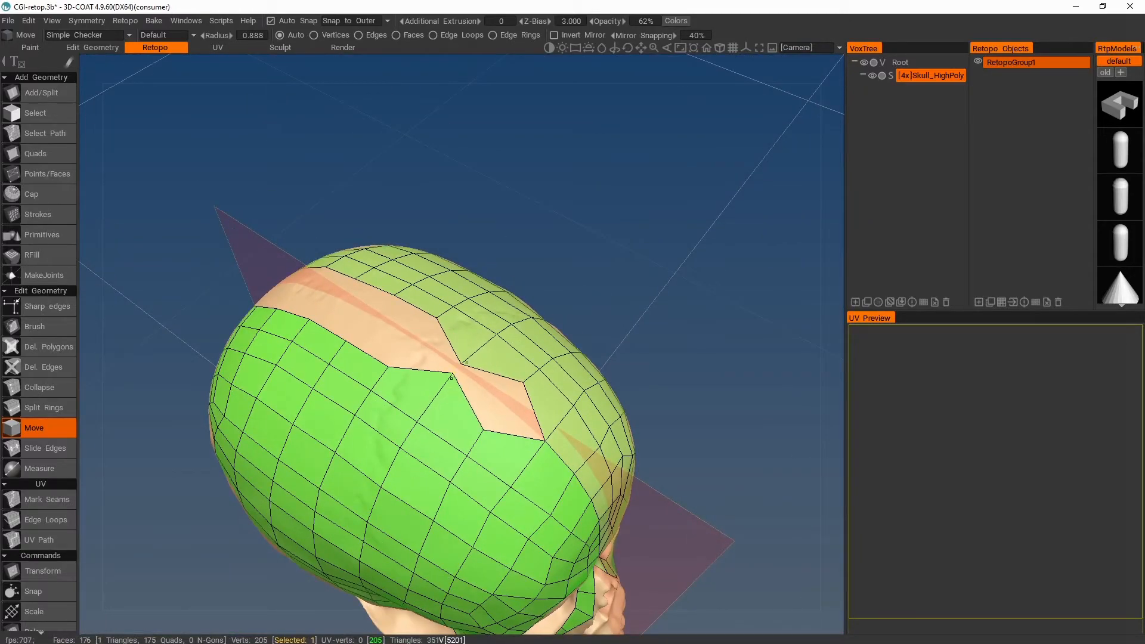
# Pull the mesh's inner border vertices along the crown of the skull onto the symmetry plane to close the central gap
pyautogui.moveTo(480, 431); pyautogui.dragTo(502, 403)
pyautogui.moveTo(388, 367); pyautogui.dragTo(416, 340)
pyautogui.moveTo(345, 340); pyautogui.dragTo(373, 316)
pyautogui.keyDown('alt'); pyautogui.moveTo(392, 366); pyautogui.dragTo(422, 361); pyautogui.keyUp('alt')
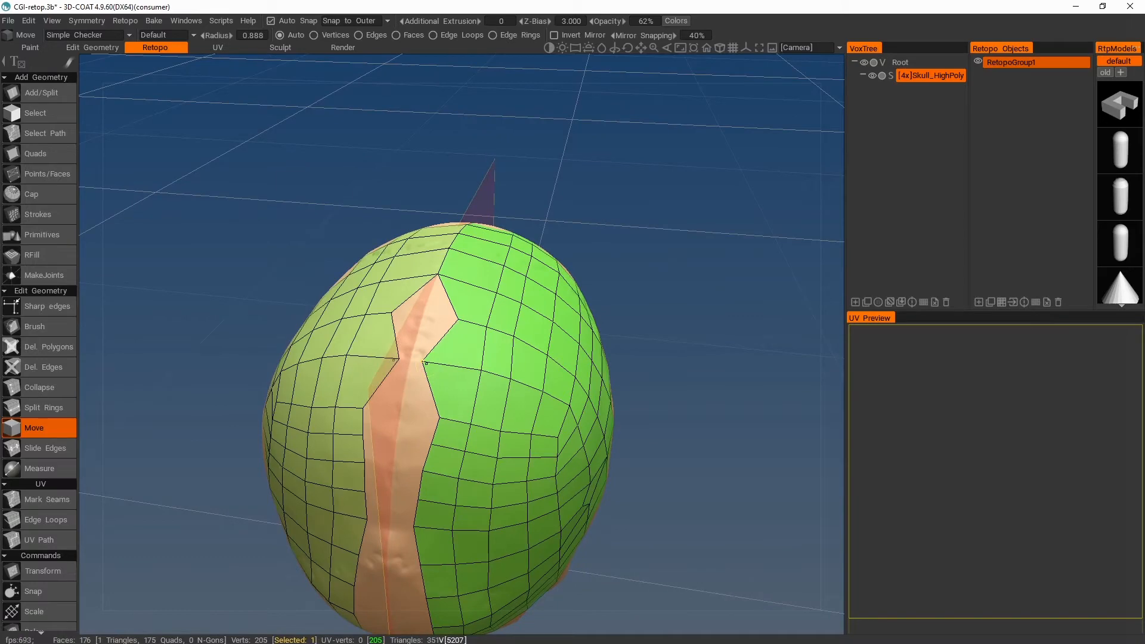
pyautogui.moveTo(452, 320); pyautogui.dragTo(424, 314)
pyautogui.moveTo(410, 405); pyautogui.dragTo(401, 442)
pyautogui.keyDown('alt'); pyautogui.moveTo(394, 508); pyautogui.dragTo(435, 417); pyautogui.keyUp('alt')
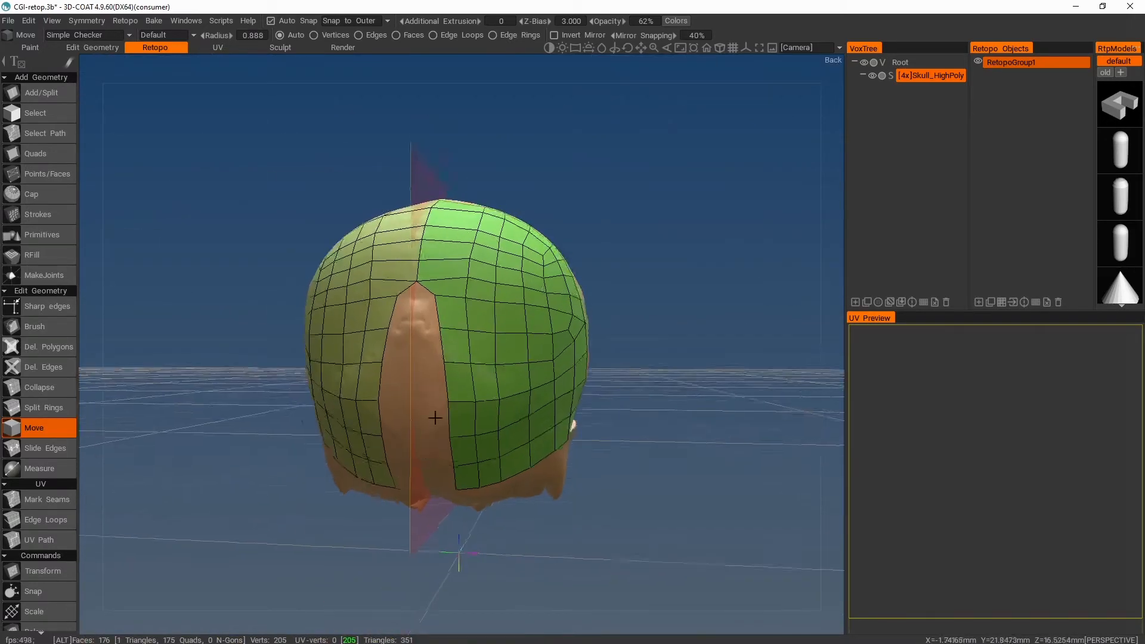
# Move the inner border vertices down the back of the skull to the symmetry plane
pyautogui.scroll(3, 434, 417)
pyautogui.moveTo(391, 252); pyautogui.dragTo(390, 328)
pyautogui.moveTo(433, 371); pyautogui.dragTo(388, 384)
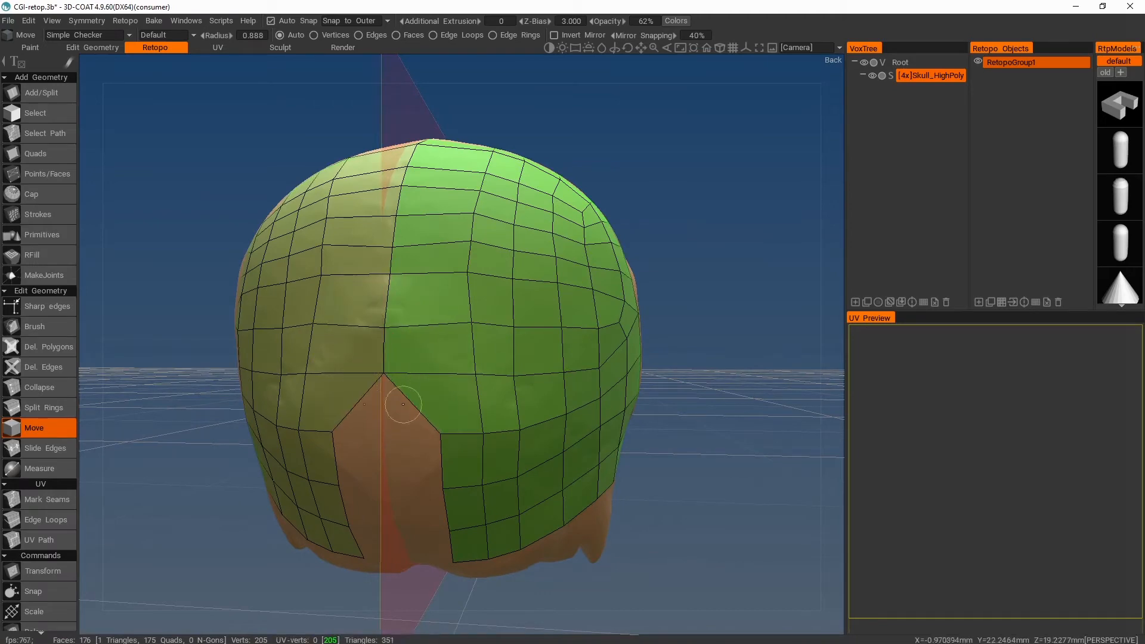
pyautogui.moveTo(441, 433); pyautogui.dragTo(390, 430)
pyautogui.moveTo(442, 488); pyautogui.dragTo(387, 488)
pyautogui.keyDown('alt'); pyautogui.moveTo(426, 507); pyautogui.dragTo(437, 439); pyautogui.keyUp('alt')
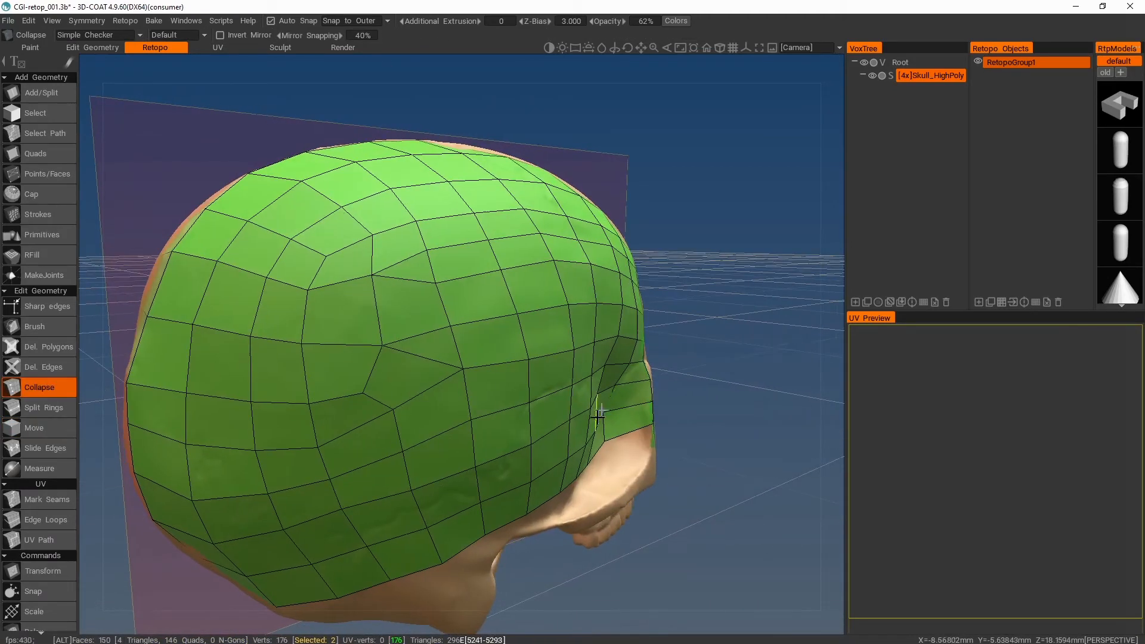
# Delete the irregular block of polygons around the pole vertices on the side of the cranium with Del. Polygons
pyautogui.keyDown('alt'); pyautogui.moveTo(598, 414); pyautogui.dragTo(592, 414); pyautogui.keyUp('alt')
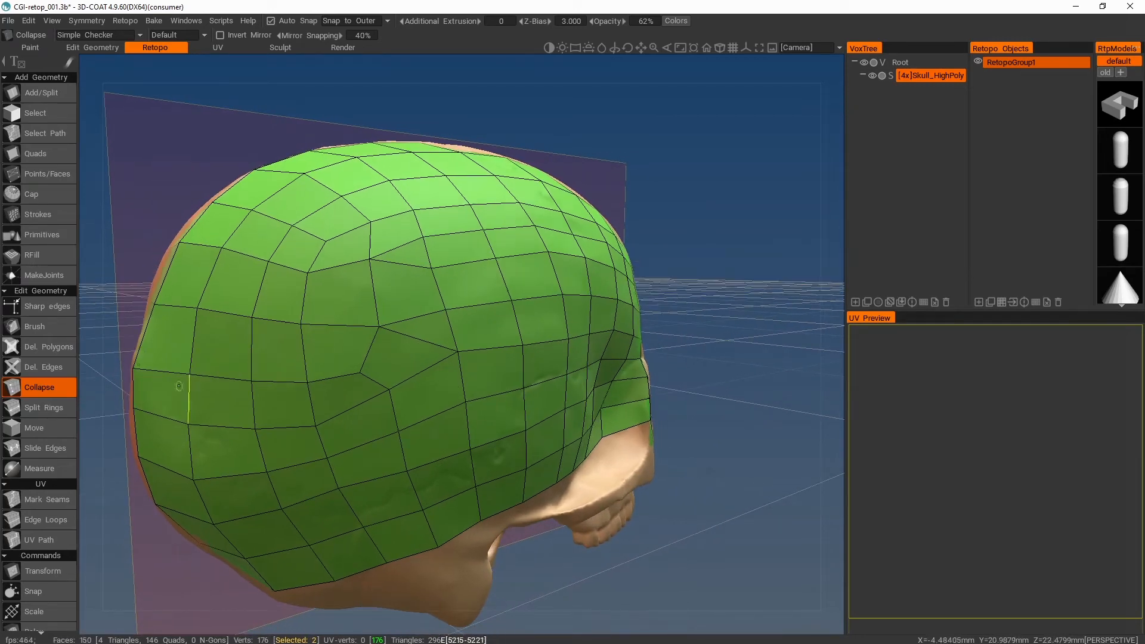
pyautogui.click(48, 347)
pyautogui.click(346, 391)
pyautogui.click(414, 352)
pyautogui.click(424, 289)
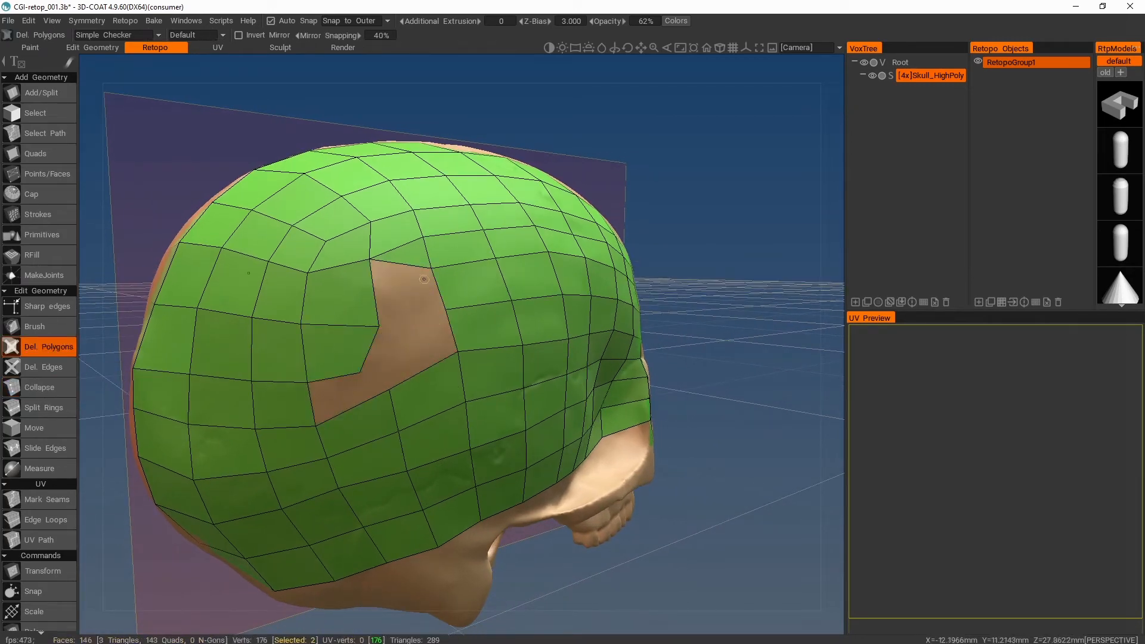
pyautogui.click(348, 244)
pyautogui.click(349, 298)
pyautogui.click(345, 352)
# Fill the lower two rows of the hole in the cranium's side with new faces using the Quads tool
pyautogui.keyDown('alt'); pyautogui.moveTo(455, 387); pyautogui.dragTo(450, 388); pyautogui.keyUp('alt')
pyautogui.click(57, 156)
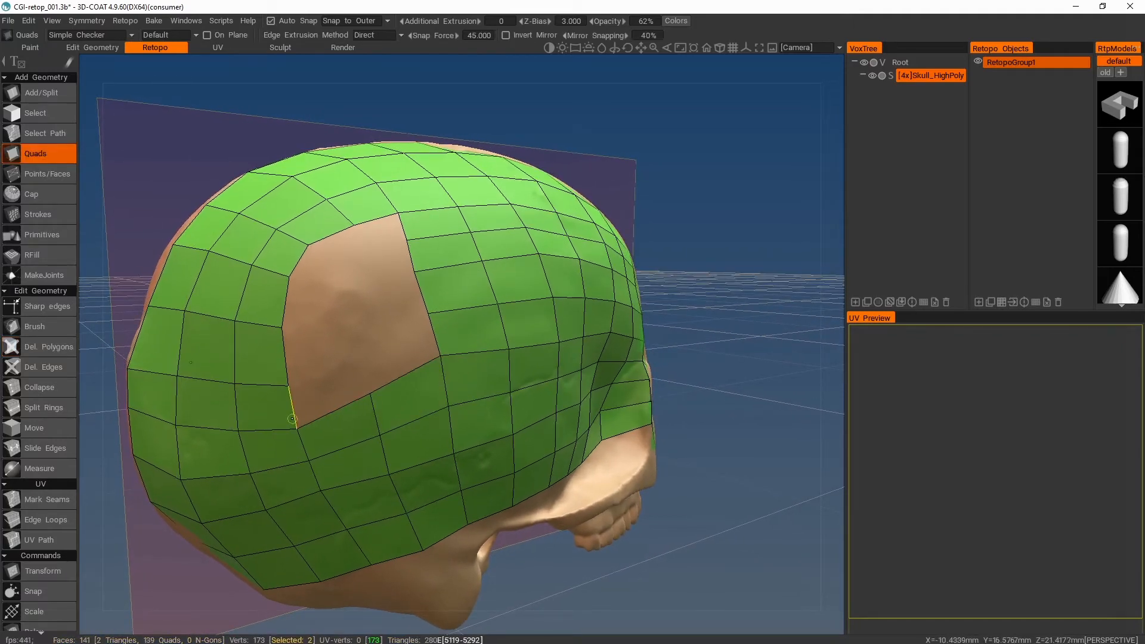
pyautogui.click(361, 373)
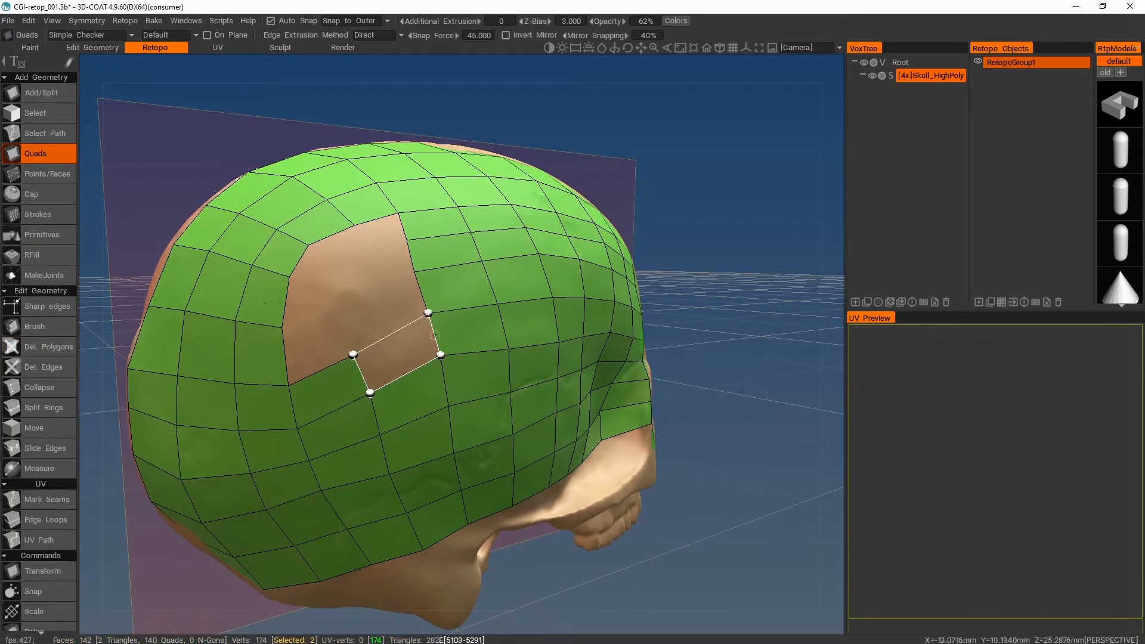
pyautogui.click(434, 337)
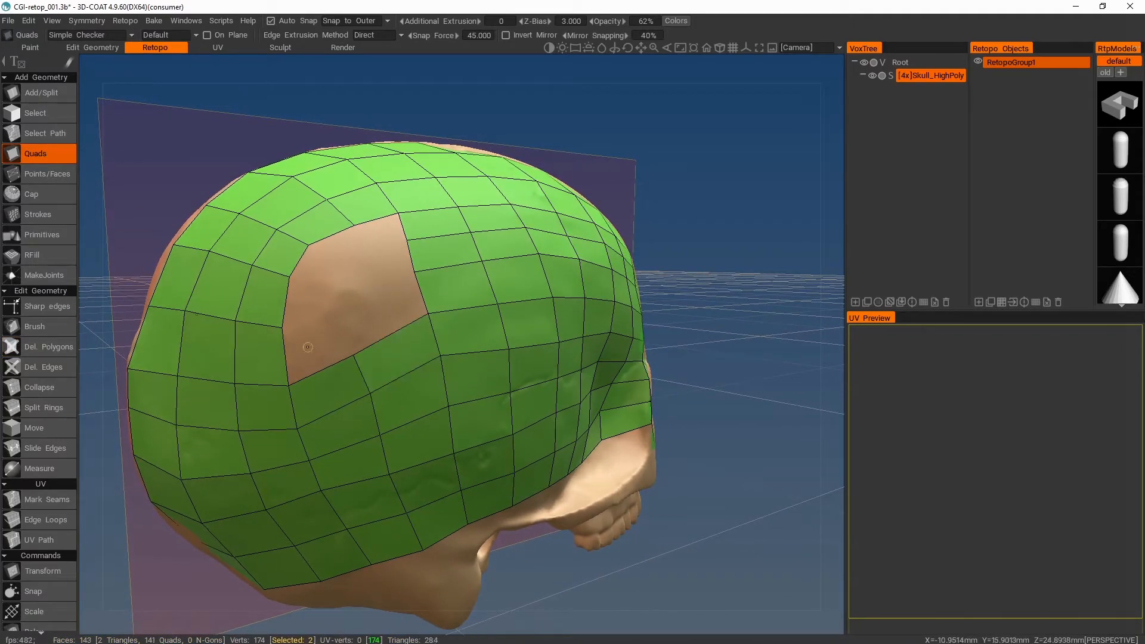
pyautogui.click(354, 320)
pyautogui.click(417, 301)
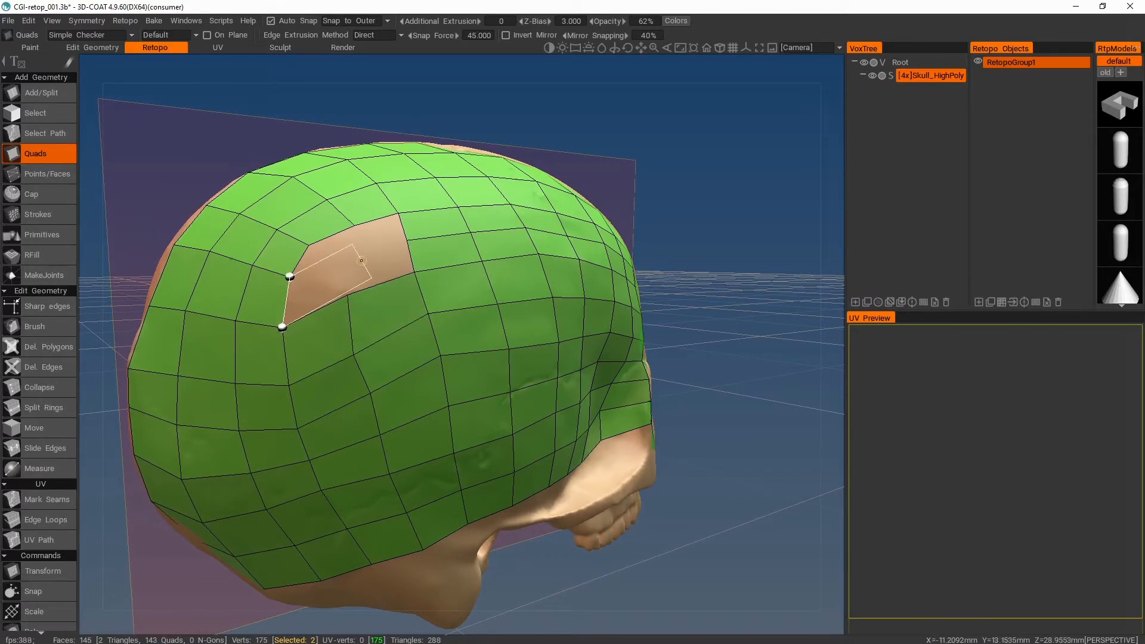
# Fill the remaining upper rows of the cranium hole with quads up to the surrounding mesh
pyautogui.click(358, 268)
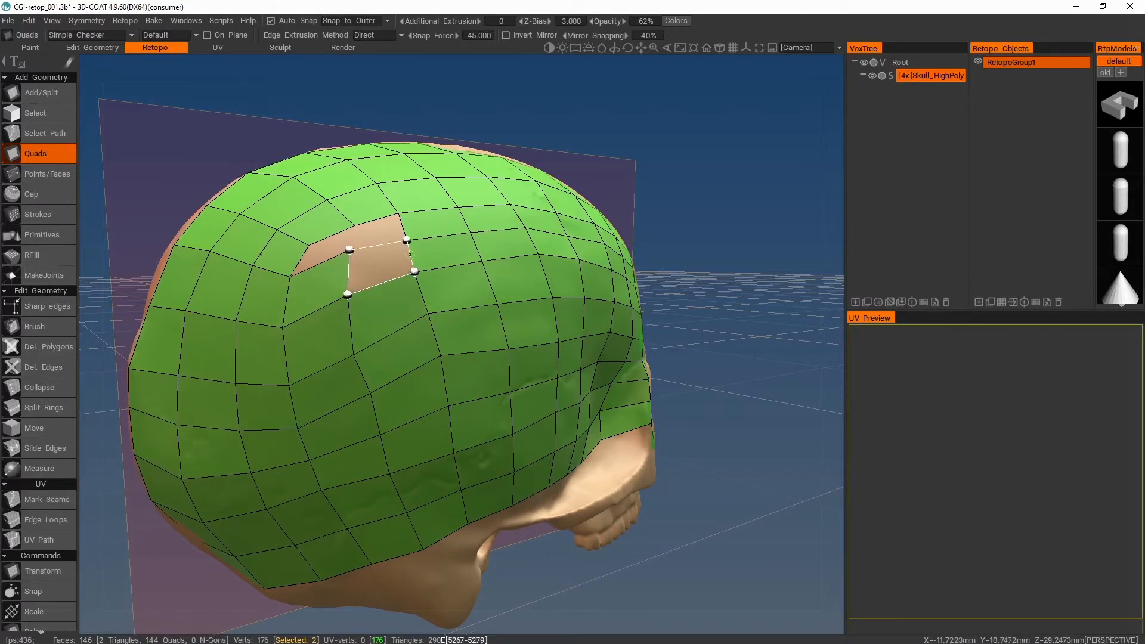
pyautogui.click(356, 249)
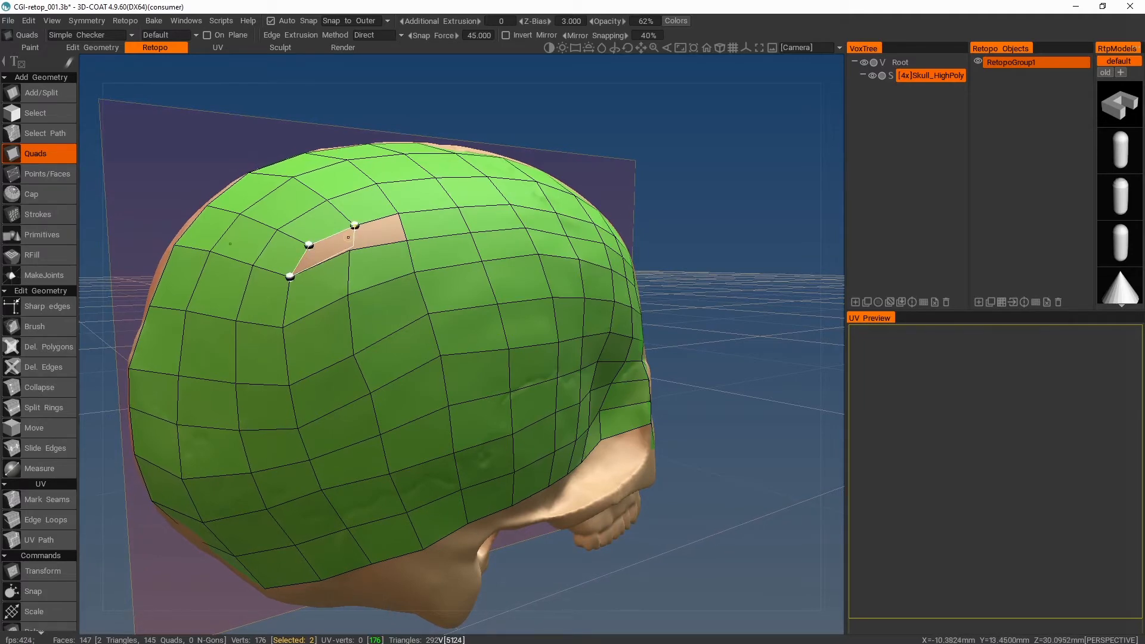
pyautogui.click(349, 239)
pyautogui.click(401, 225)
pyautogui.scroll(-4, 685, 377)
pyautogui.moveTo(676, 373)
pyautogui.keyDown('alt'); pyautogui.mouseDown()
pyautogui.moveTo(558, 363)
pyautogui.moveTo(685, 378)
pyautogui.moveTo(751, 370)
pyautogui.moveTo(654, 378)
pyautogui.moveTo(715, 374)
pyautogui.moveTo(697, 377)
pyautogui.mouseUp(); pyautogui.keyUp('alt')
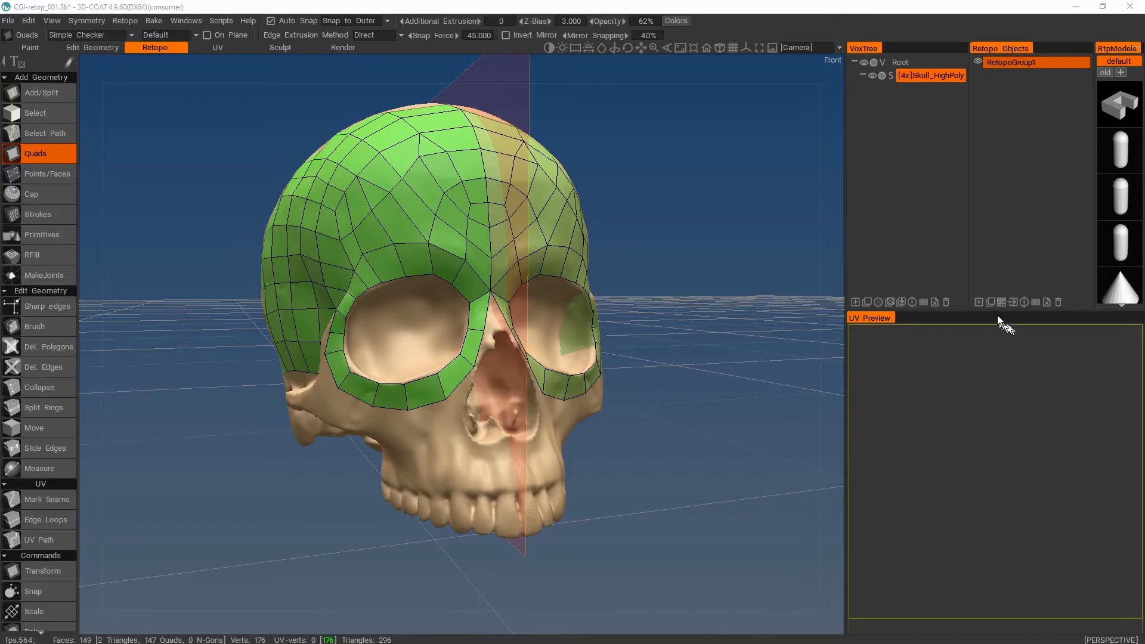
# Add a new retopo layer, name it Nose, and hide RetopoGroup1
pyautogui.click(982, 302)
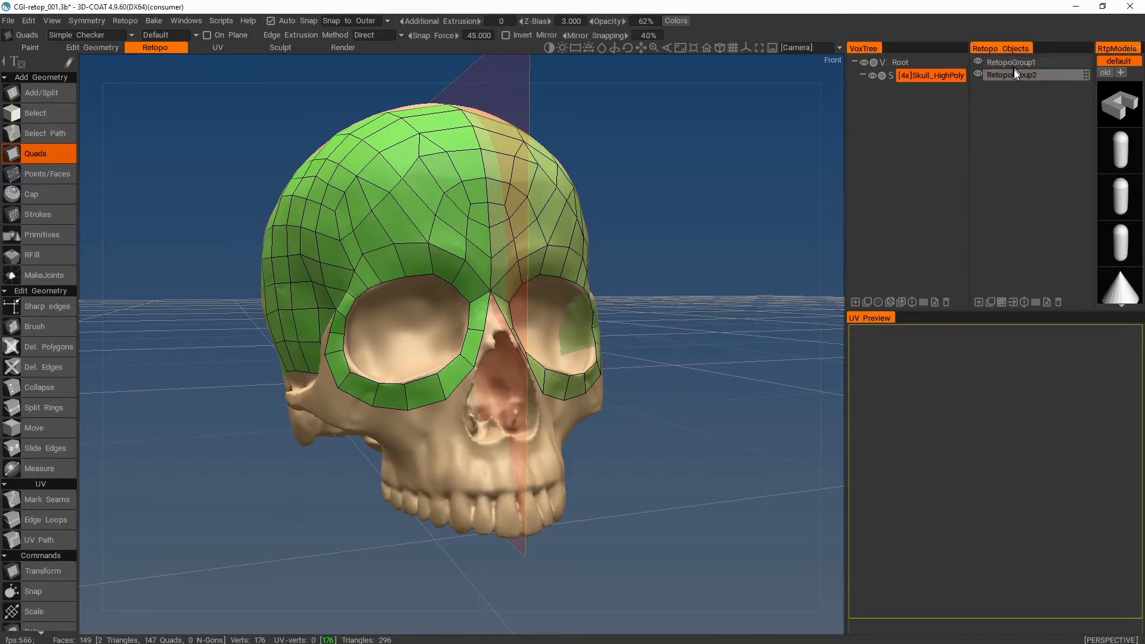
pyautogui.doubleClick(1019, 77)
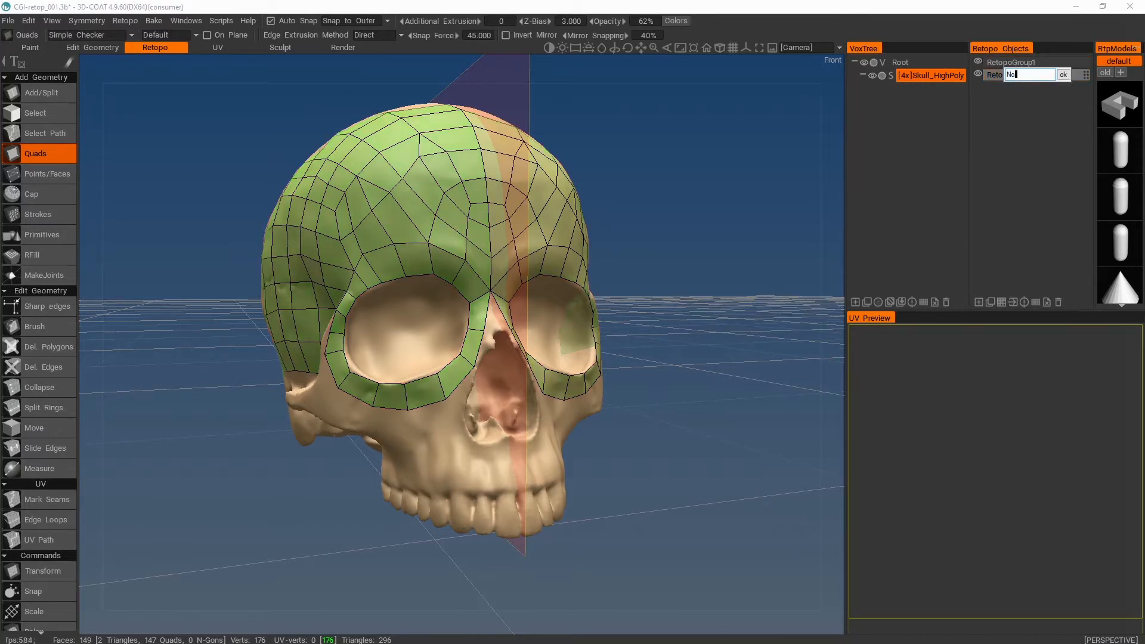
pyautogui.click(978, 62)
# Create a large quad over one half of the nose opening from four points with the Points/Faces tool
pyautogui.scroll(3, 666, 253)
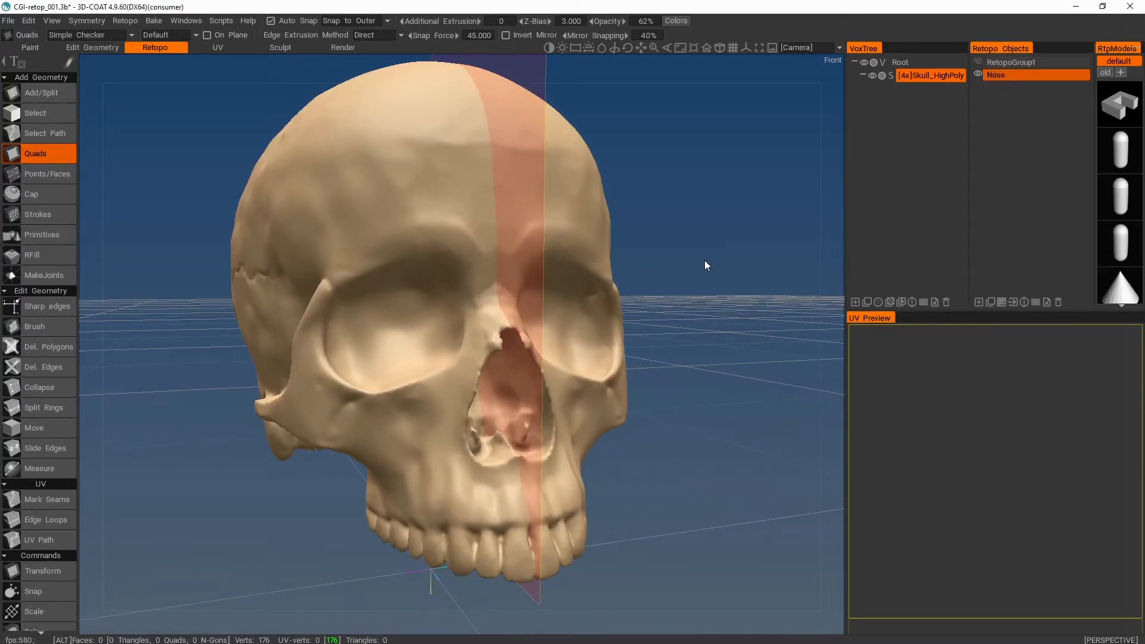
pyautogui.click(54, 173)
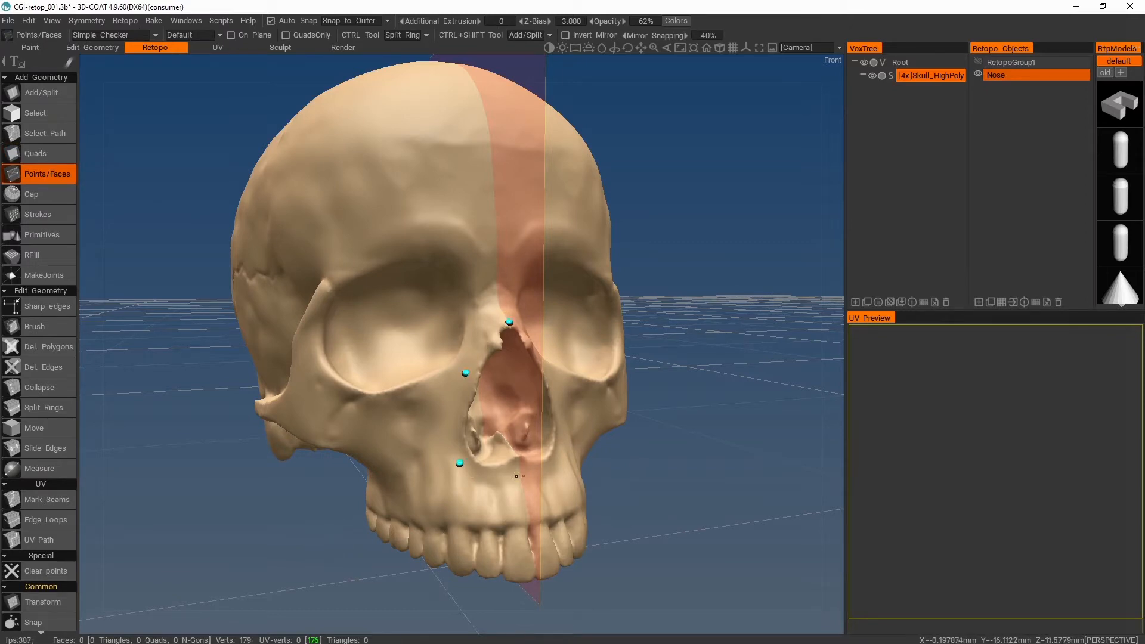
pyautogui.click(502, 443)
# Add three more quads below and beside the nose quad, covering the upper jaw above the teeth and the inner cheek
pyautogui.keyDown('alt'); pyautogui.moveTo(502, 443); pyautogui.dragTo(647, 434); pyautogui.keyUp('alt')
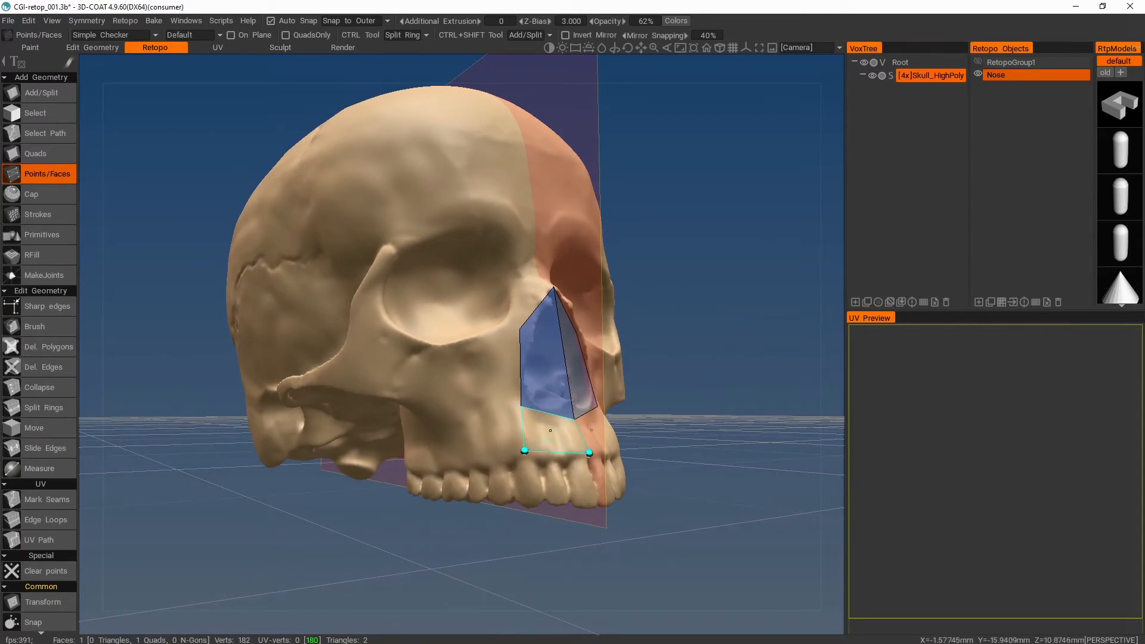
pyautogui.click(551, 429)
pyautogui.click(458, 350)
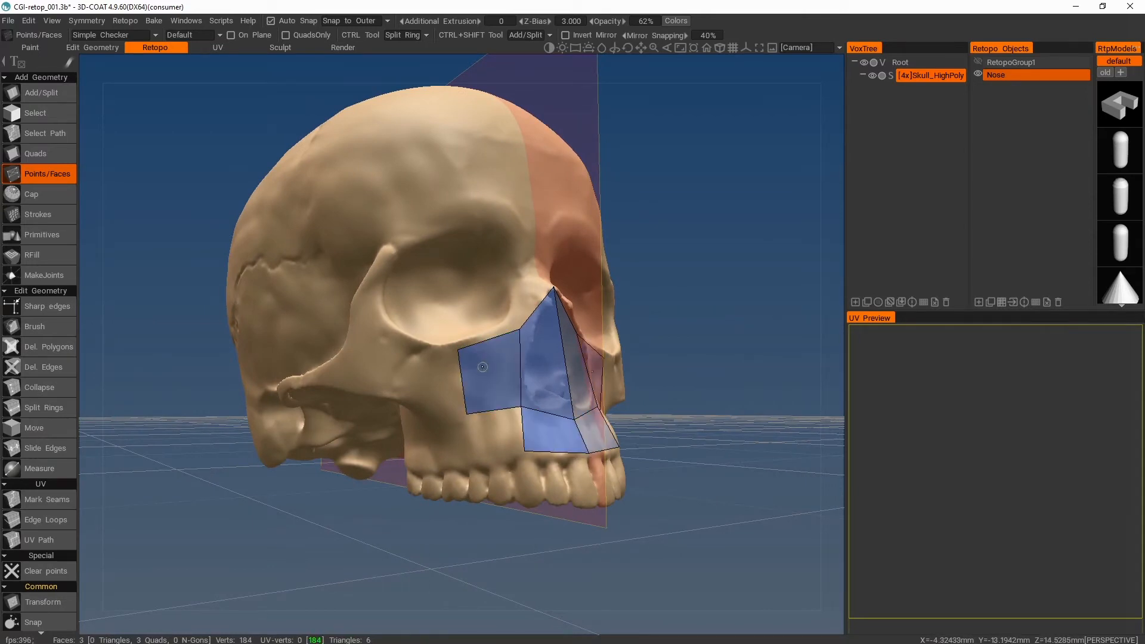
pyautogui.click(479, 461)
pyautogui.keyDown('alt'); pyautogui.moveTo(667, 427); pyautogui.dragTo(641, 446); pyautogui.keyUp('alt')
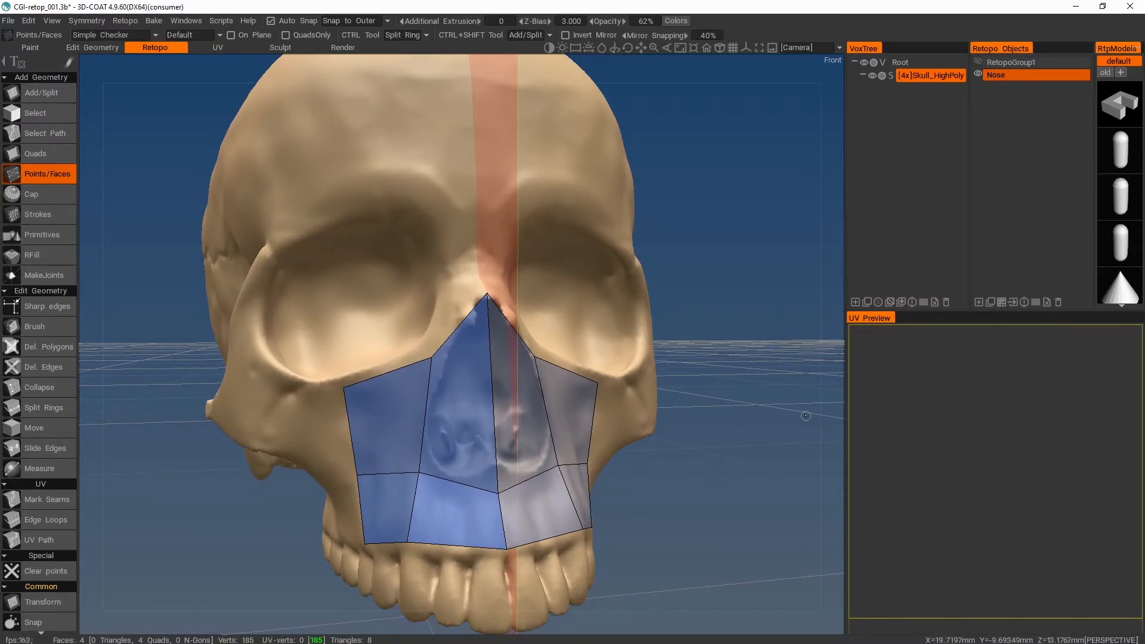
# Show RetopoGroup1 and subdivide the Nose layer once
pyautogui.click(977, 62)
pyautogui.moveTo(806, 273)
pyautogui.keyDown('alt'); pyautogui.mouseDown()
pyautogui.moveTo(757, 284)
pyautogui.moveTo(826, 269)
pyautogui.mouseUp(); pyautogui.keyUp('alt')
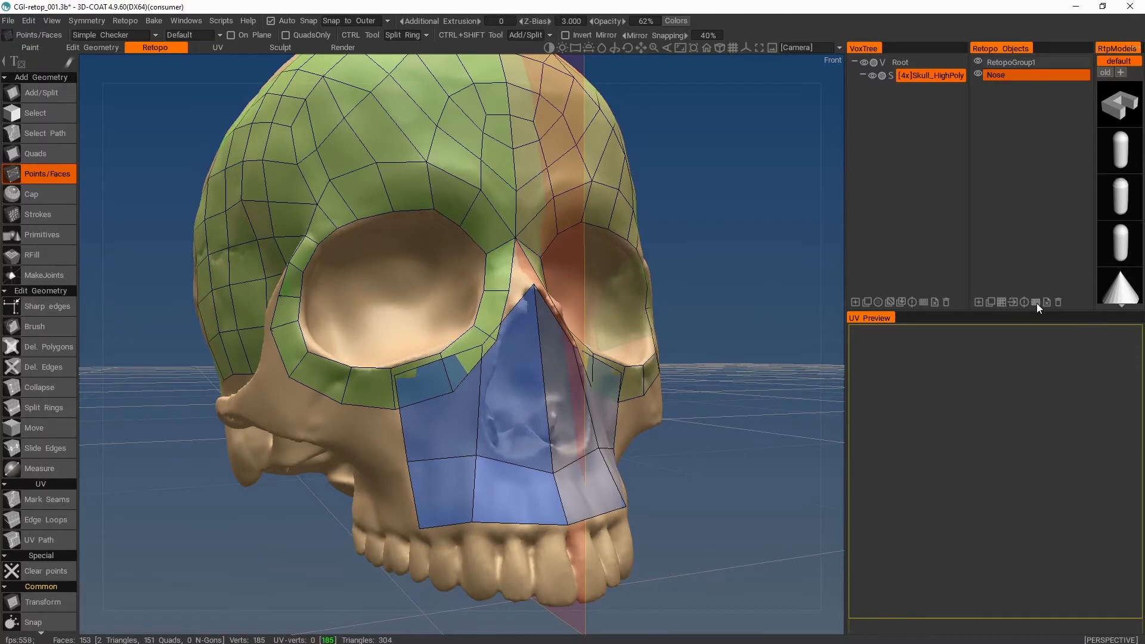
pyautogui.click(1036, 303)
pyautogui.moveTo(749, 405)
pyautogui.keyDown('alt'); pyautogui.mouseDown()
pyautogui.moveTo(689, 412)
pyautogui.moveTo(736, 404)
pyautogui.mouseUp(); pyautogui.keyUp('alt')
pyautogui.keyDown('alt'); pyautogui.moveTo(735, 404); pyautogui.dragTo(724, 420, button='right'); pyautogui.keyUp('alt')
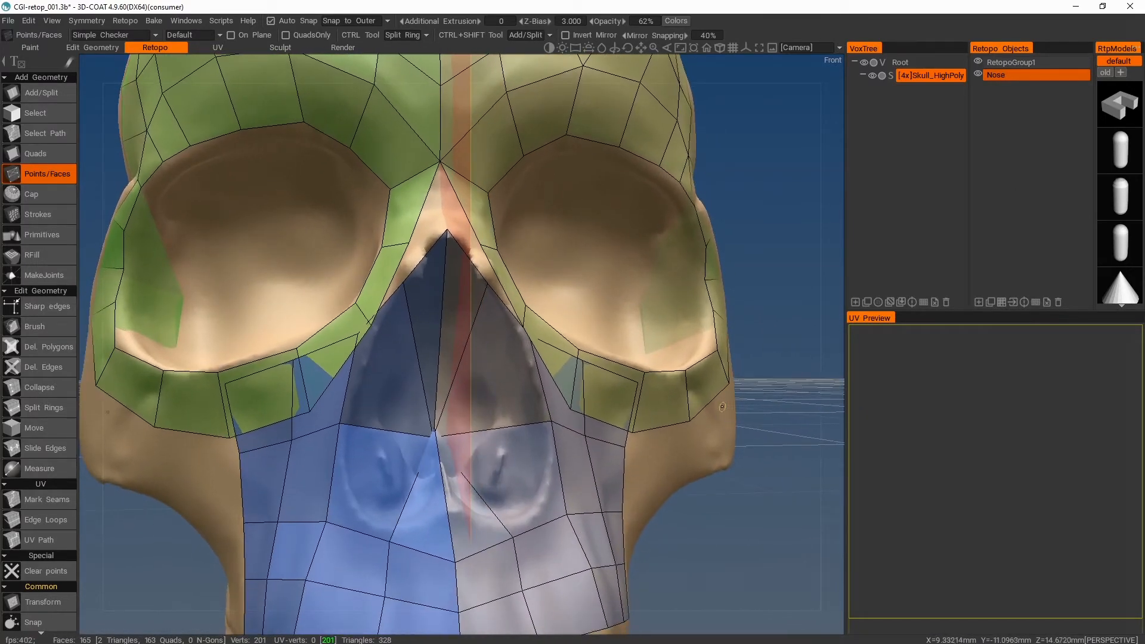
# Hide RetopoGroup1 and spread out the bunched vertices in the middle of the nose opening using Move in Vertices mode
pyautogui.click(978, 62)
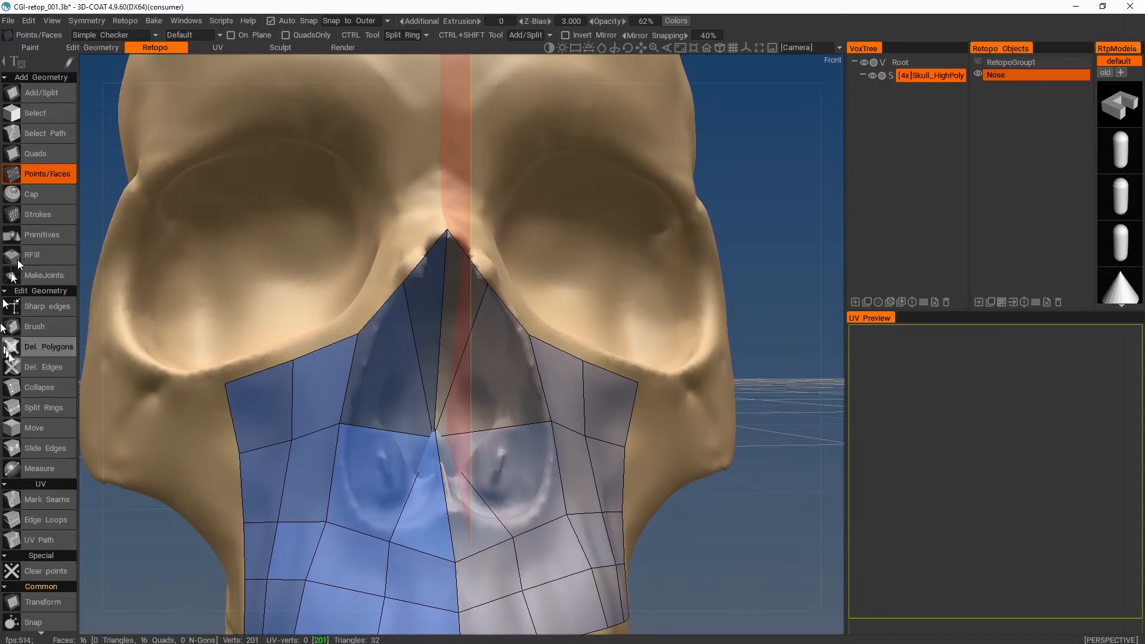
pyautogui.click(41, 427)
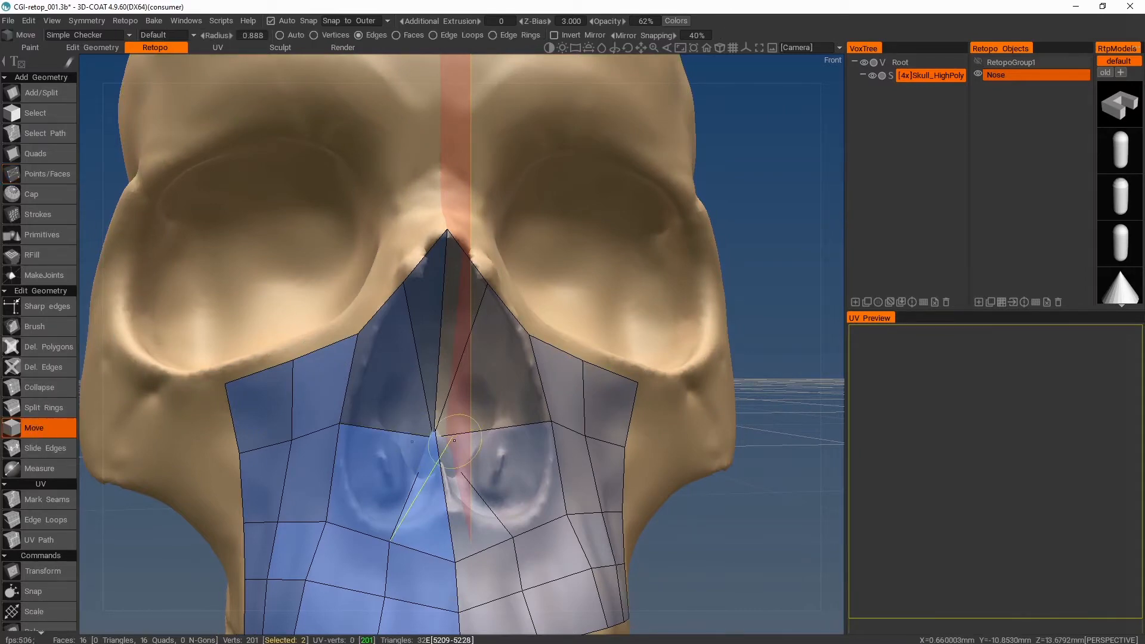
pyautogui.scroll(1, 435, 437)
pyautogui.moveTo(452, 438); pyautogui.dragTo(508, 391, button='middle')
pyautogui.scroll(3, 509, 392)
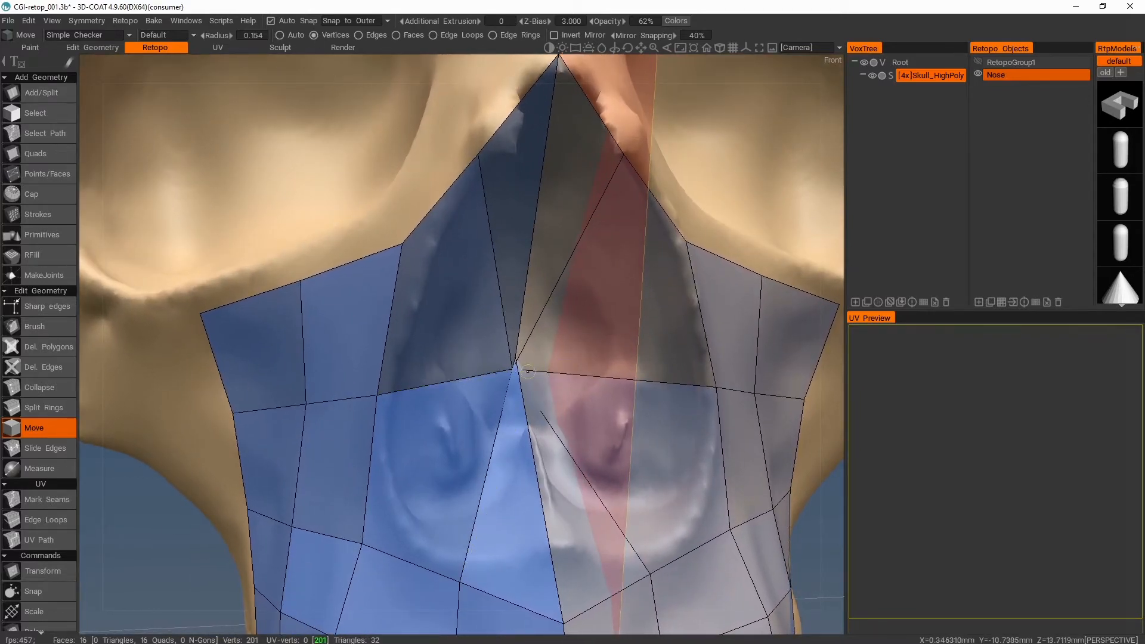
pyautogui.moveTo(532, 369)
pyautogui.mouseDown()
pyautogui.moveTo(439, 337)
pyautogui.moveTo(406, 377)
pyautogui.mouseUp()
pyautogui.keyDown('alt'); pyautogui.moveTo(568, 428); pyautogui.dragTo(560, 422, button='right'); pyautogui.keyUp('alt')
pyautogui.moveTo(559, 422)
pyautogui.keyDown('alt'); pyautogui.mouseDown()
pyautogui.moveTo(579, 419)
pyautogui.moveTo(545, 408)
pyautogui.mouseUp(); pyautogui.keyUp('alt')
# Split the nose patch with two additional horizontal edge rings, one below and one above its middle row
pyautogui.click(43, 407)
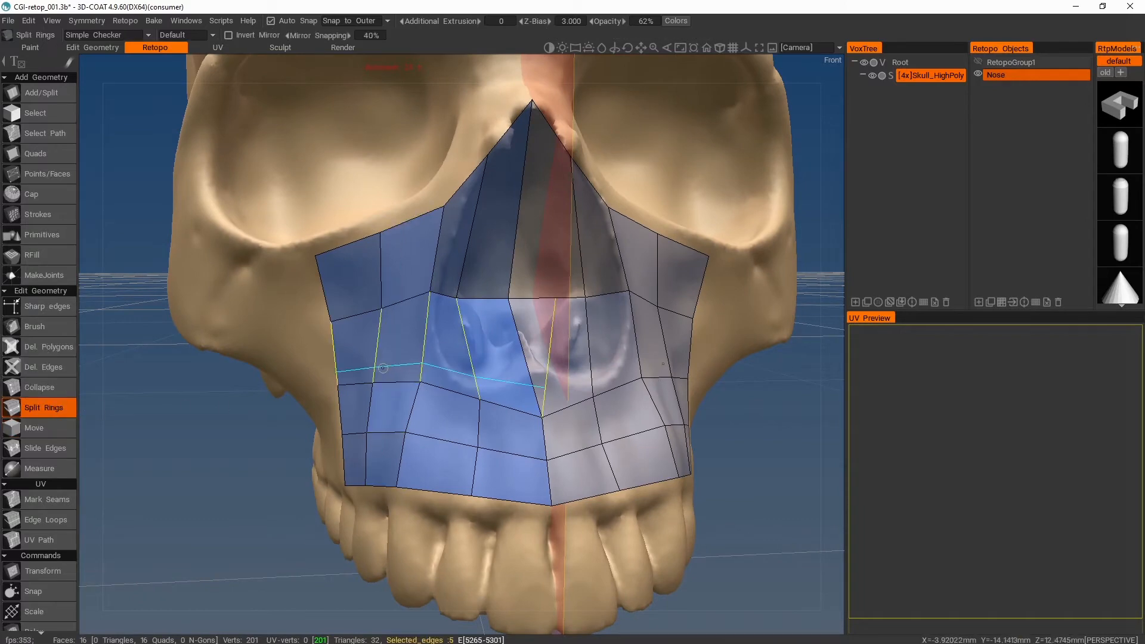
pyautogui.click(392, 347)
pyautogui.keyDown('alt'); pyautogui.moveTo(569, 364); pyautogui.dragTo(535, 381); pyautogui.keyUp('alt')
pyautogui.click(347, 288)
pyautogui.keyDown('alt'); pyautogui.moveTo(346, 288); pyautogui.dragTo(511, 327); pyautogui.keyUp('alt')
pyautogui.scroll(-4, 524, 308)
pyautogui.scroll(4, 523, 331)
# Show RetopoGroup1 again and select all faces of the Nose layer
pyautogui.click(977, 62)
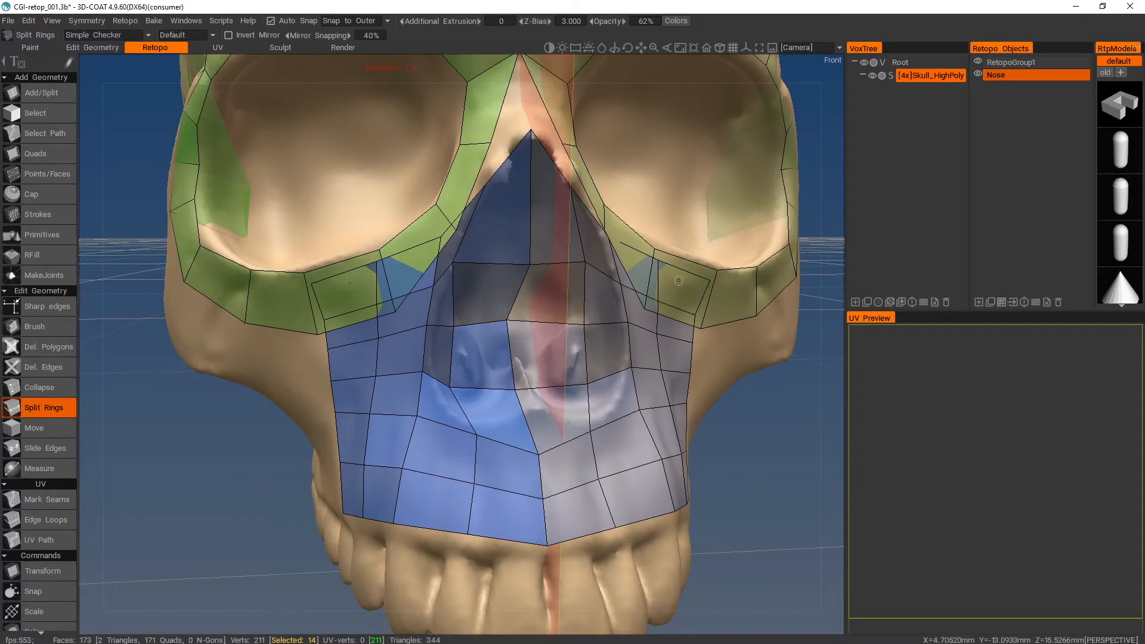
pyautogui.scroll(-3, 678, 279)
pyautogui.moveTo(670, 277)
pyautogui.keyDown('alt'); pyautogui.mouseDown()
pyautogui.moveTo(705, 272)
pyautogui.moveTo(713, 285)
pyautogui.moveTo(688, 285)
pyautogui.mouseUp(); pyautogui.keyUp('alt')
pyautogui.scroll(4, 691, 289)
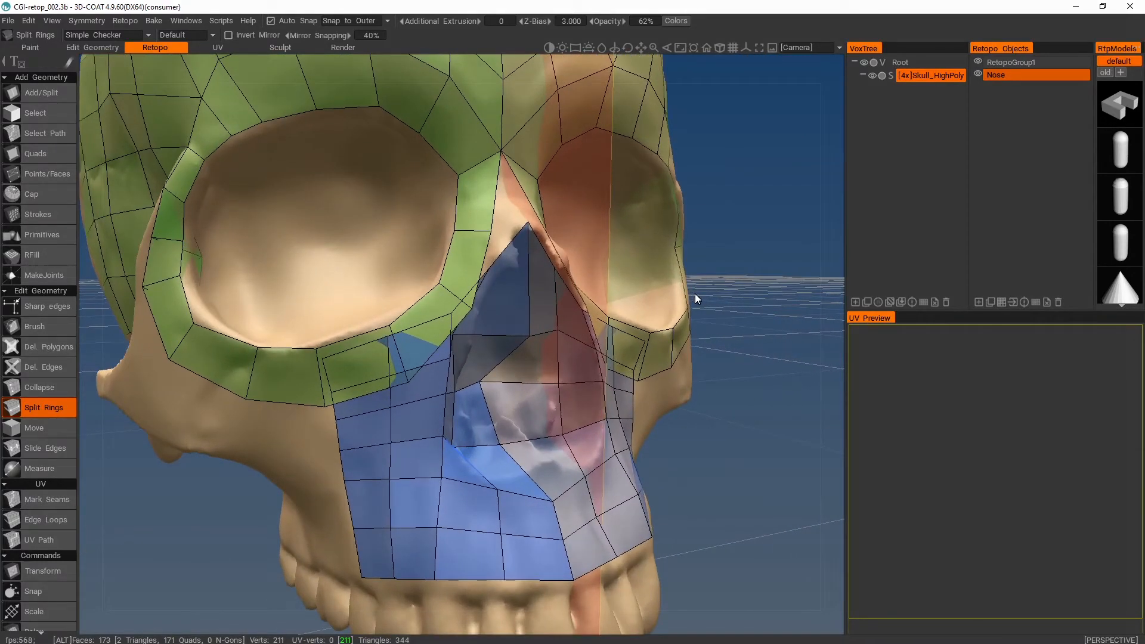
pyautogui.click(1000, 302)
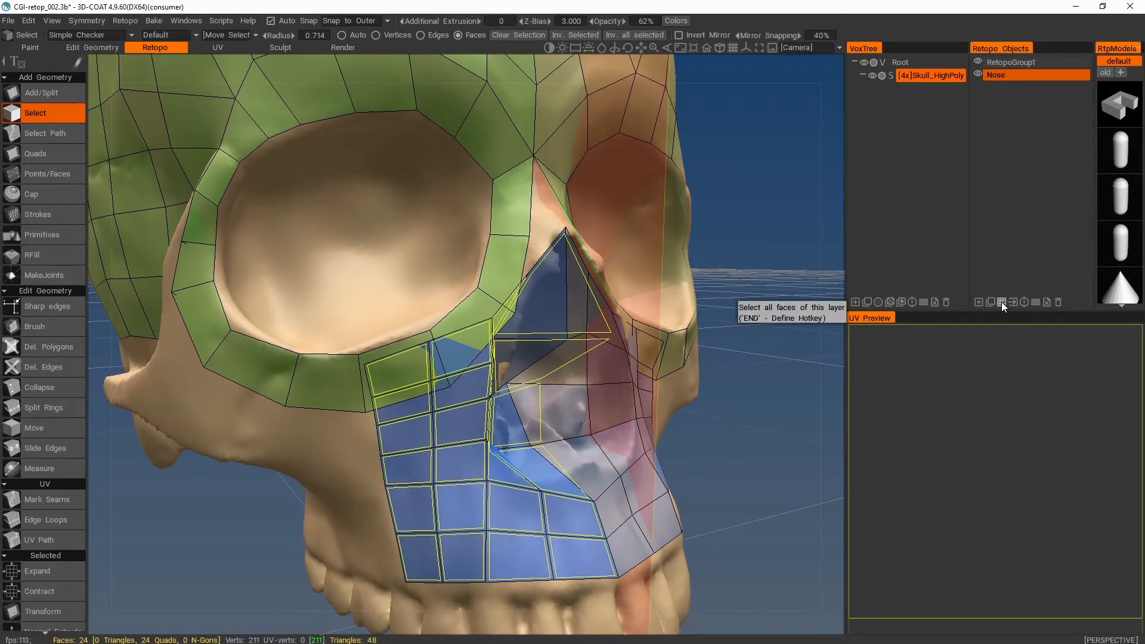
# Move the selected nose faces into the RetopoGroup1 layer
pyautogui.click(1028, 65)
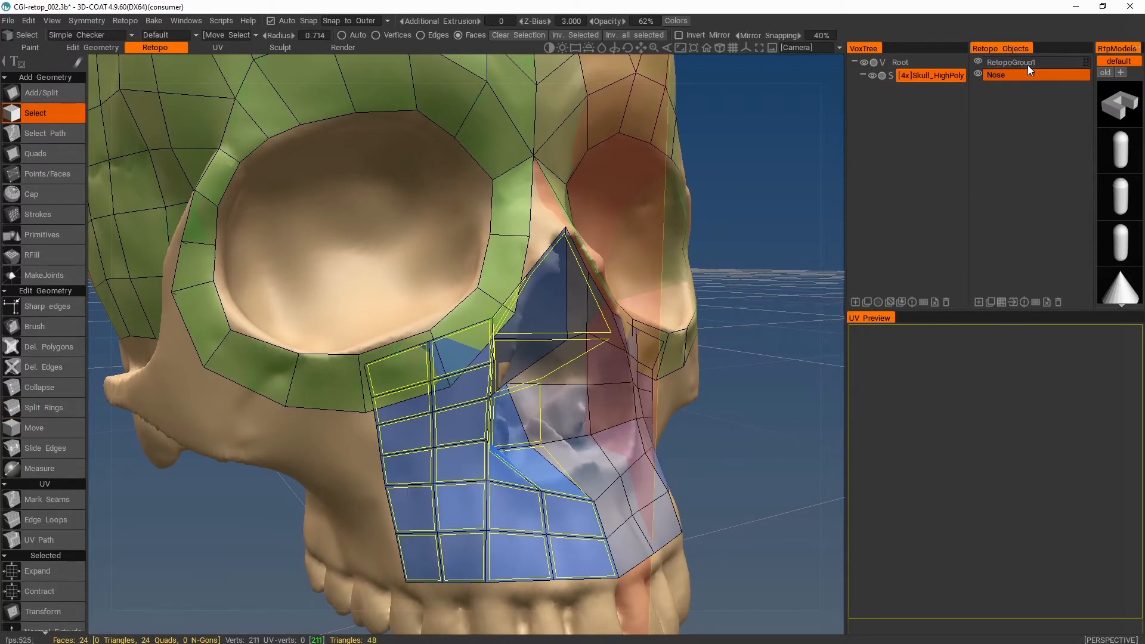
pyautogui.click(1015, 304)
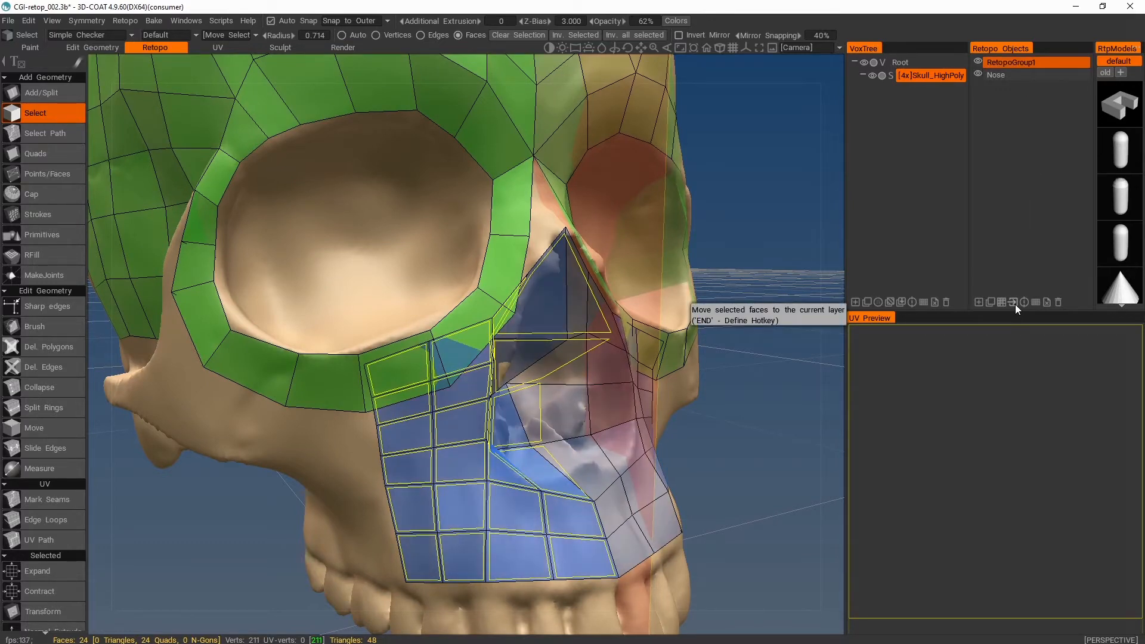
pyautogui.keyDown('alt'); pyautogui.moveTo(743, 383); pyautogui.dragTo(954, 261); pyautogui.keyUp('alt')
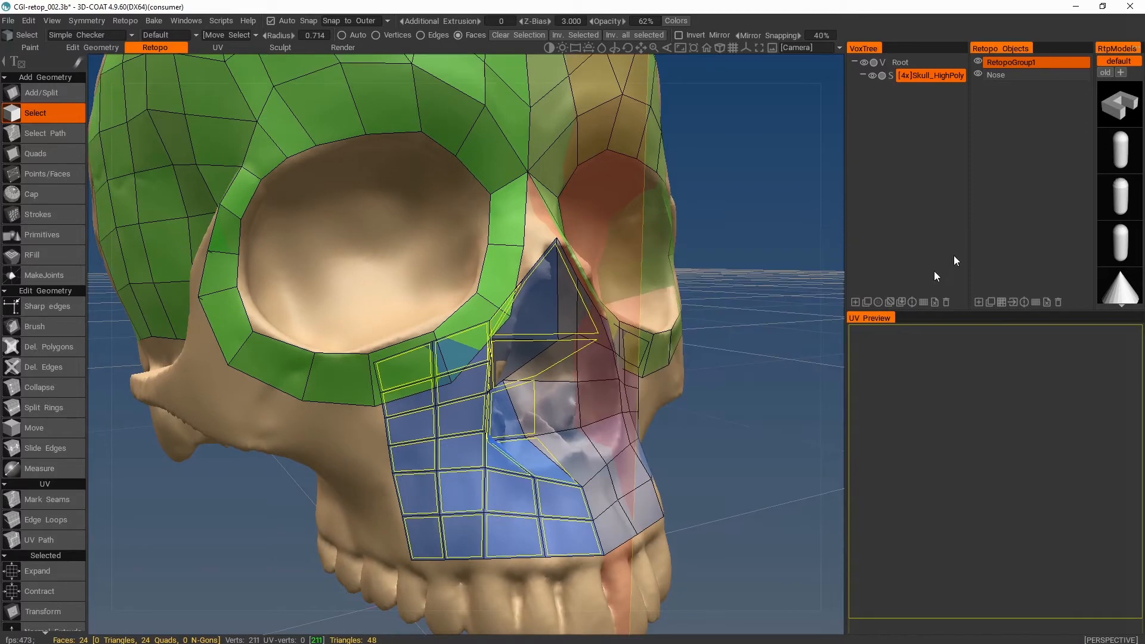
# Check the face transfer by toggling both retopo layers' visibility, and delete the emptied Nose layer
pyautogui.click(978, 62)
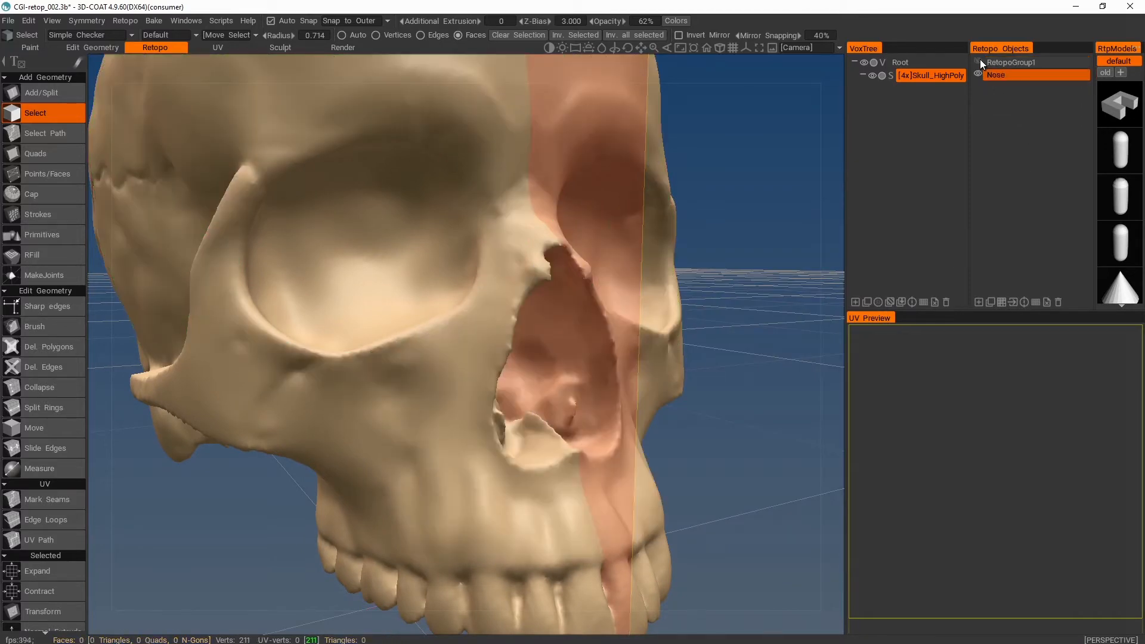
pyautogui.click(978, 61)
pyautogui.click(977, 73)
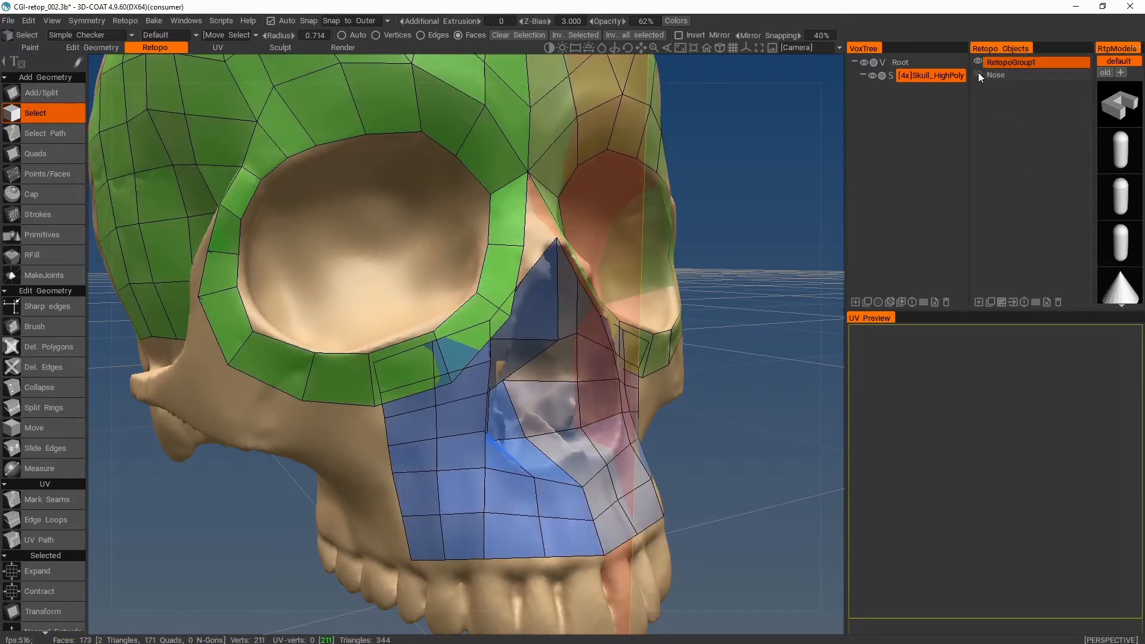
pyautogui.click(977, 72)
pyautogui.click(996, 76)
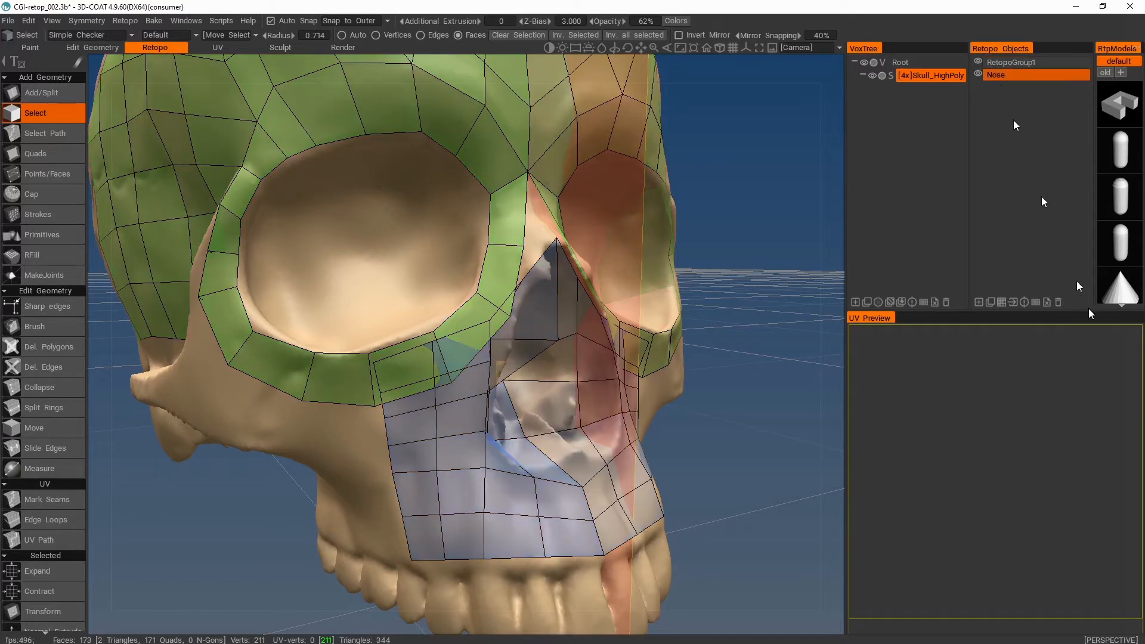
pyautogui.click(1059, 301)
# Delete the nose patch polygons that overlap the eye socket ring at its lower inner corner
pyautogui.scroll(3, 829, 308)
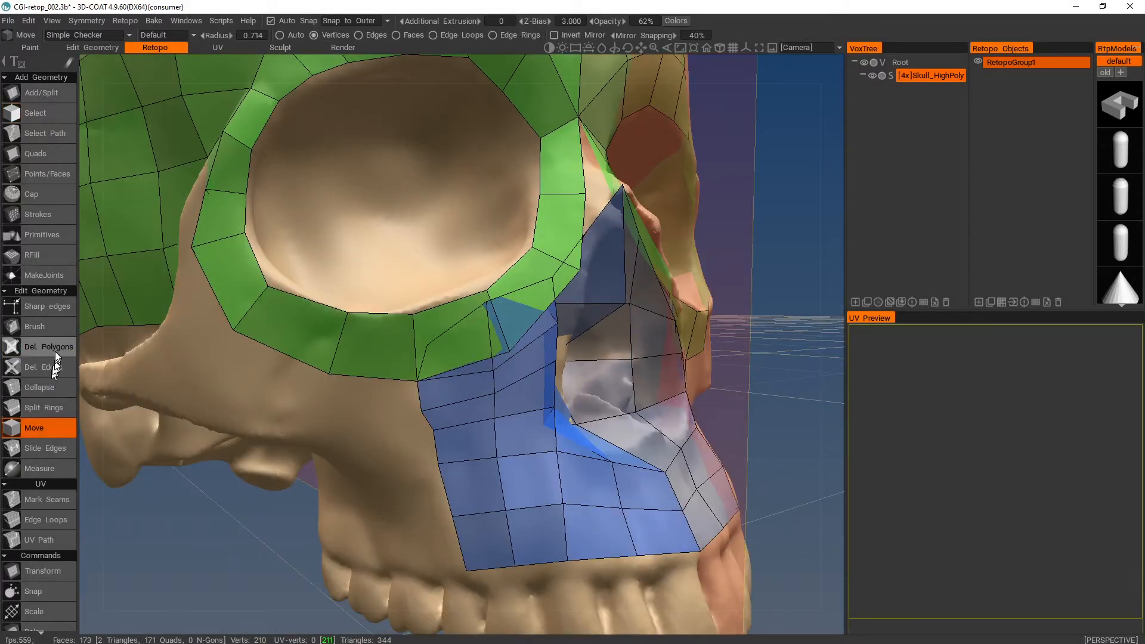
pyautogui.click(55, 352)
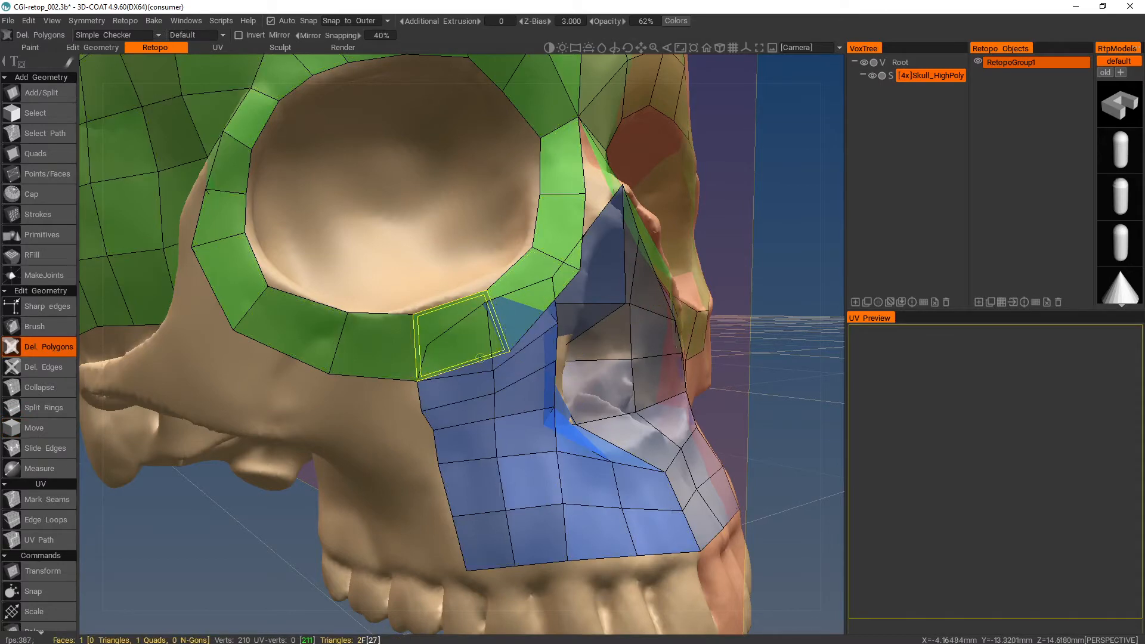
pyautogui.click(506, 337)
pyautogui.keyDown('alt'); pyautogui.moveTo(614, 364); pyautogui.dragTo(556, 369); pyautogui.keyUp('alt')
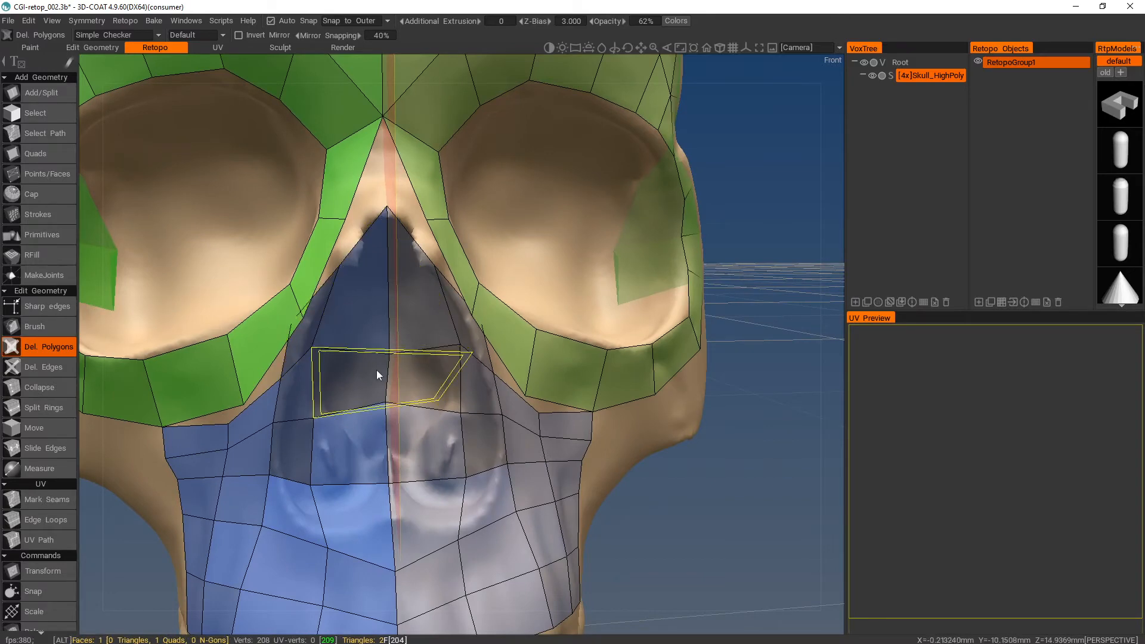
pyautogui.keyDown('alt'); pyautogui.moveTo(377, 370); pyautogui.dragTo(418, 355); pyautogui.keyUp('alt')
pyautogui.keyDown('alt'); pyautogui.moveTo(418, 355); pyautogui.dragTo(440, 360, button='right'); pyautogui.keyUp('alt')
pyautogui.keyDown('alt'); pyautogui.moveTo(440, 360); pyautogui.dragTo(420, 380, button='middle'); pyautogui.keyUp('alt')
pyautogui.keyDown('alt'); pyautogui.moveTo(422, 381); pyautogui.dragTo(421, 376, button='right'); pyautogui.keyUp('alt')
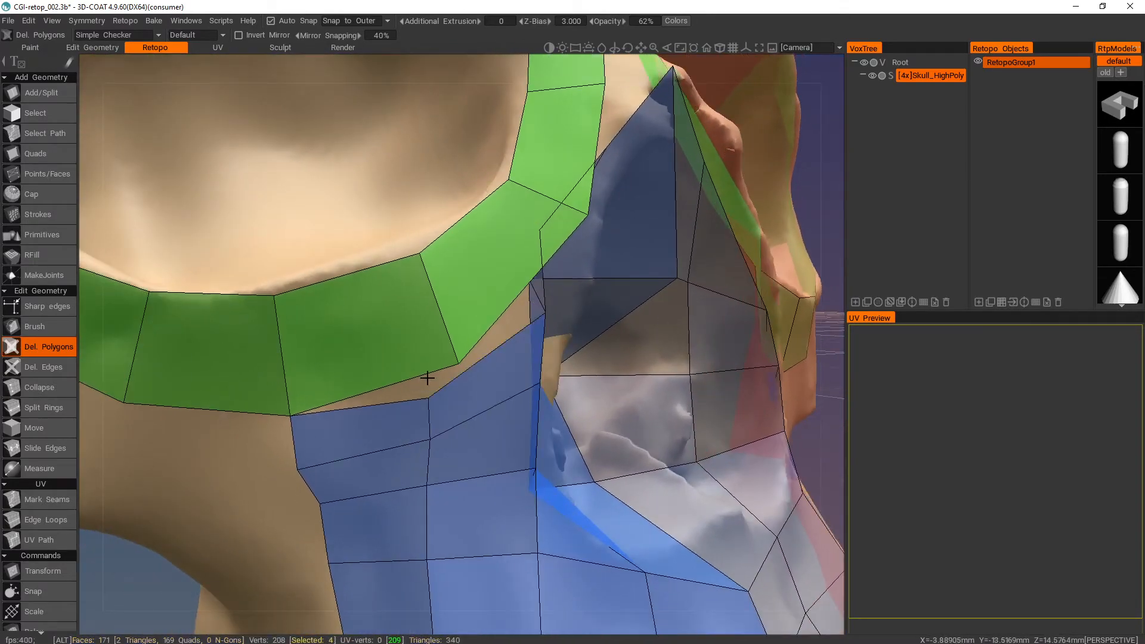
# Snap the nose patch's upper cheek vertices onto the lower edge of the eye socket ring using Move in Vertices mode
pyautogui.click(53, 425)
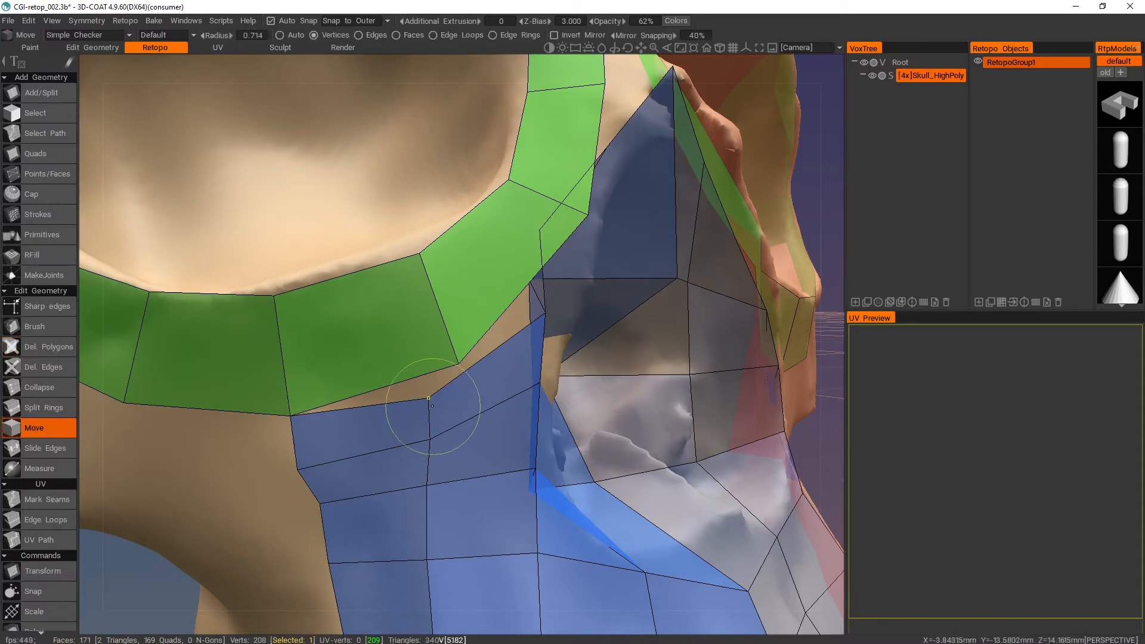
pyautogui.keyDown('alt'); pyautogui.moveTo(498, 357); pyautogui.dragTo(488, 397, button='right'); pyautogui.keyUp('alt')
pyautogui.keyDown('alt'); pyautogui.moveTo(488, 396); pyautogui.dragTo(476, 397); pyautogui.keyUp('alt')
pyautogui.moveTo(361, 312)
pyautogui.mouseDown()
pyautogui.moveTo(361, 360)
pyautogui.moveTo(342, 302)
pyautogui.mouseUp()
pyautogui.moveTo(324, 322); pyautogui.dragTo(355, 311)
pyautogui.keyDown('alt'); pyautogui.moveTo(376, 401); pyautogui.dragTo(370, 383, button='right'); pyautogui.keyUp('alt')
pyautogui.keyDown('alt'); pyautogui.moveTo(370, 383); pyautogui.dragTo(298, 382); pyautogui.keyUp('alt')
pyautogui.moveTo(256, 362); pyautogui.dragTo(308, 366)
# Move the remaining border vertices beside the nose opening to meet the inner edge of the eye socket ring
pyautogui.keyDown('alt'); pyautogui.moveTo(294, 271); pyautogui.dragTo(388, 266); pyautogui.keyUp('alt')
pyautogui.moveTo(417, 318); pyautogui.dragTo(424, 265)
pyautogui.keyDown('alt'); pyautogui.moveTo(424, 265); pyautogui.dragTo(357, 359); pyautogui.keyUp('alt')
pyautogui.moveTo(328, 398); pyautogui.dragTo(341, 412)
pyautogui.keyDown('alt'); pyautogui.moveTo(341, 413); pyautogui.dragTo(390, 444, button='right'); pyautogui.keyUp('alt')
pyautogui.moveTo(390, 444); pyautogui.dragTo(395, 457)
pyautogui.keyDown('alt'); pyautogui.moveTo(293, 447); pyautogui.dragTo(334, 417); pyautogui.keyUp('alt')
pyautogui.keyDown('alt'); pyautogui.moveTo(334, 417); pyautogui.dragTo(466, 411, button='right'); pyautogui.keyUp('alt')
# Close the gap at the bridge of the nose between the eye socket rings and the nose patch
pyautogui.click(46, 173)
pyautogui.scroll(2, 412, 239)
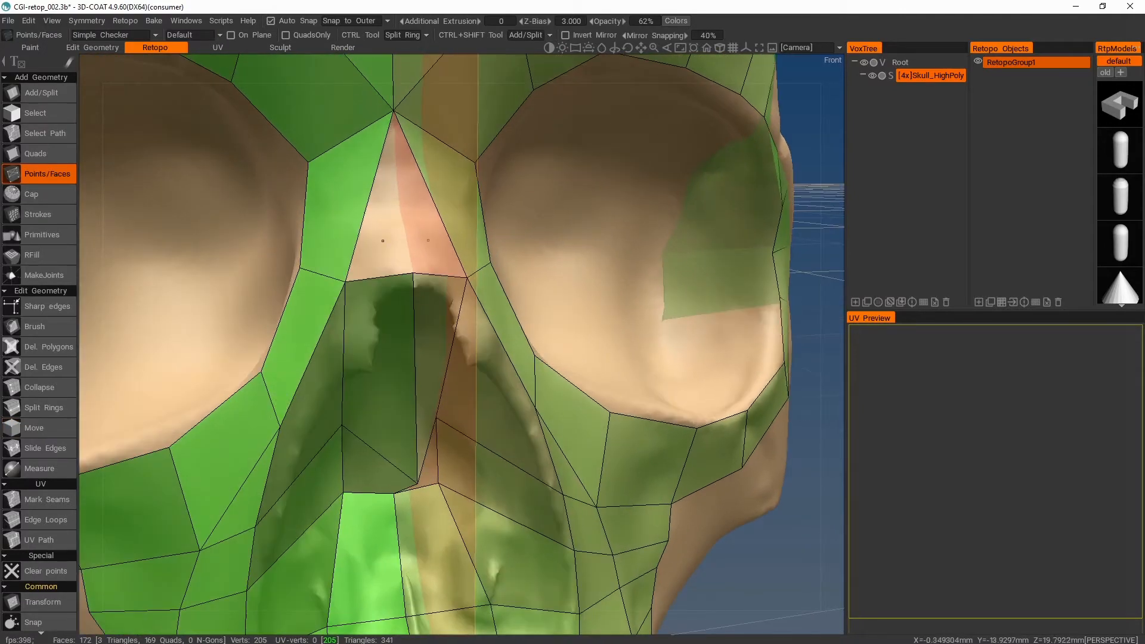
pyautogui.click(25, 153)
pyautogui.click(431, 261)
pyautogui.keyDown('alt'); pyautogui.moveTo(431, 261); pyautogui.dragTo(334, 262, button='right'); pyautogui.keyUp('alt')
pyautogui.keyDown('alt'); pyautogui.moveTo(334, 263); pyautogui.dragTo(477, 226); pyautogui.keyUp('alt')
# Build new faces along the lower side and underside of the skull with the Quads tool
pyautogui.click(34, 427)
pyautogui.click(35, 153)
pyautogui.keyDown('alt'); pyautogui.moveTo(258, 356); pyautogui.dragTo(612, 497); pyautogui.keyUp('alt')
pyautogui.click(580, 340)
pyautogui.click(455, 417)
pyautogui.click(614, 460)
pyautogui.scroll(3, 614, 507)
pyautogui.moveTo(506, 401); pyautogui.dragTo(531, 455, button='right')
pyautogui.keyDown('alt'); pyautogui.moveTo(644, 514); pyautogui.dragTo(608, 451); pyautogui.keyUp('alt')
pyautogui.click(608, 451)
pyautogui.click(666, 396)
pyautogui.keyDown('alt'); pyautogui.moveTo(662, 425); pyautogui.dragTo(417, 281); pyautogui.keyUp('alt')
pyautogui.click(341, 307)
pyautogui.click(412, 366)
pyautogui.keyDown('alt'); pyautogui.moveTo(412, 365); pyautogui.dragTo(419, 456); pyautogui.keyUp('alt')
pyautogui.click(375, 421)
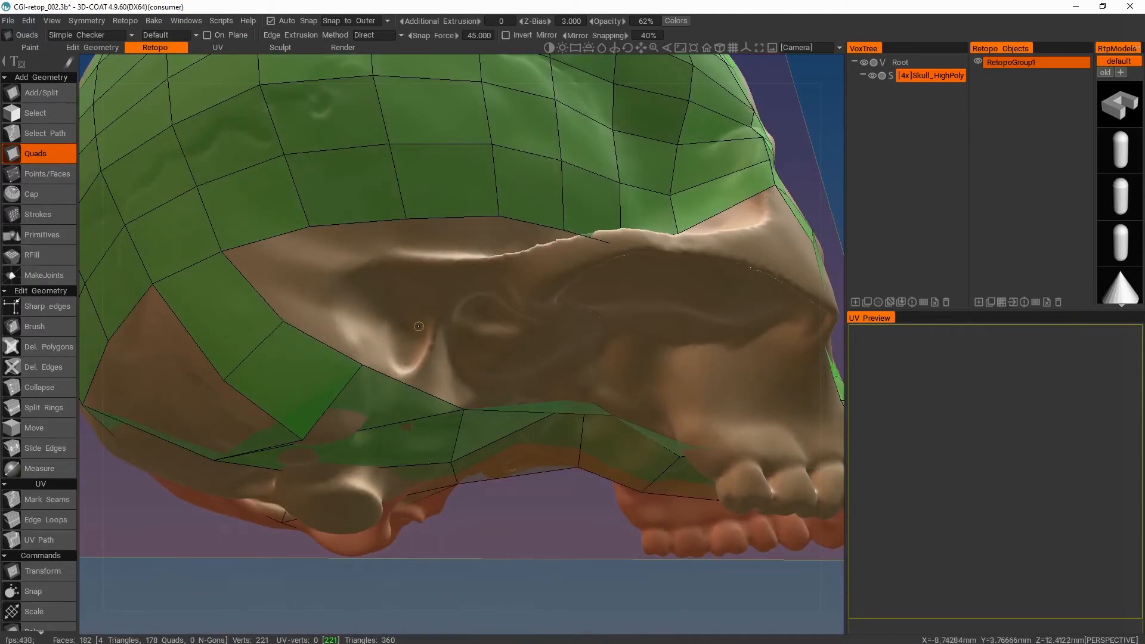
# Extend a strip of quads from the eye socket ring back along the cheekbone arch toward the ear
pyautogui.click(456, 214)
pyautogui.scroll(-3, 585, 350)
pyautogui.click(600, 307)
pyautogui.click(565, 308)
pyautogui.scroll(3, 565, 309)
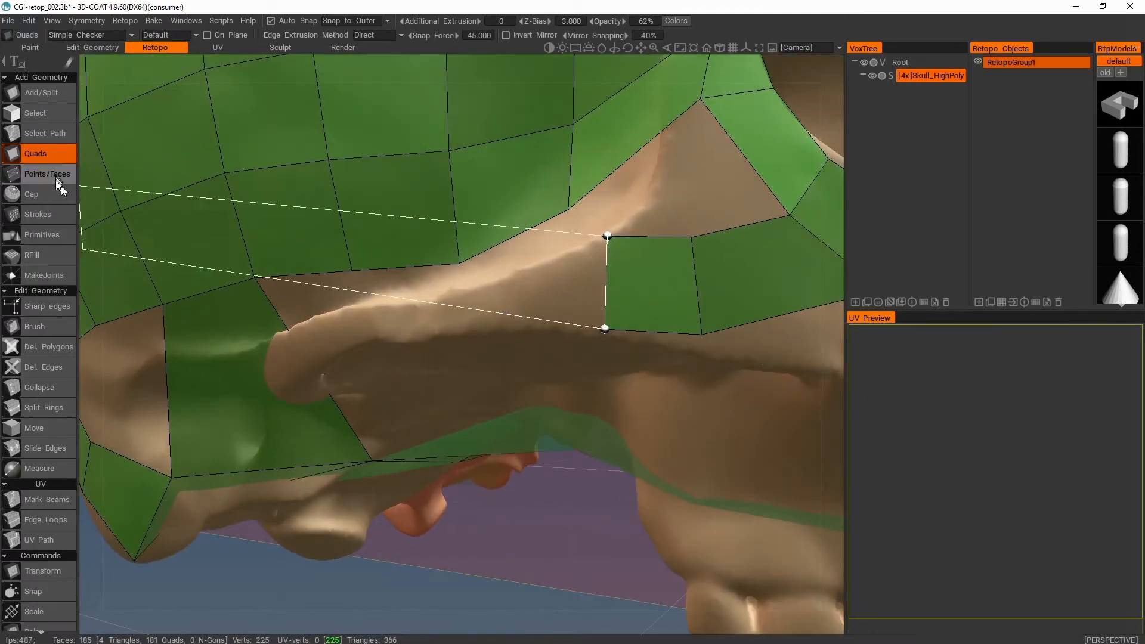
pyautogui.click(47, 173)
pyautogui.keyDown('alt'); pyautogui.moveTo(537, 280); pyautogui.dragTo(606, 269); pyautogui.keyUp('alt')
pyautogui.click(607, 269)
pyautogui.click(391, 298)
pyautogui.click(413, 337)
pyautogui.scroll(-3, 611, 384)
# Bridge the opening between the lower temple edge of the cranium mesh and the cheekbone strip
pyautogui.click(35, 153)
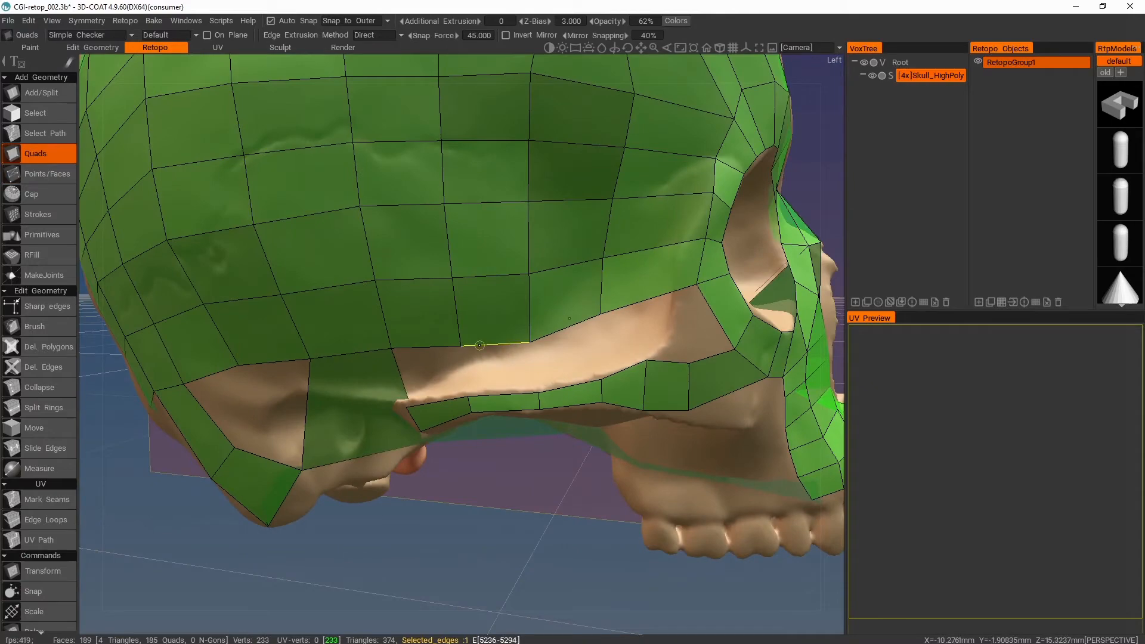
pyautogui.keyDown('alt'); pyautogui.moveTo(657, 345); pyautogui.dragTo(382, 256); pyautogui.keyUp('alt')
pyautogui.click(535, 385)
pyautogui.click(552, 349)
pyautogui.click(581, 325)
pyautogui.click(659, 352)
pyautogui.click(47, 173)
pyautogui.click(382, 257)
pyautogui.rightClick(419, 279)
pyautogui.rightClick(499, 304)
# Place points and close the remaining openings behind the cheekbone and around the ear region with Points/Faces
pyautogui.keyDown('alt'); pyautogui.moveTo(500, 304); pyautogui.dragTo(507, 250); pyautogui.keyUp('alt')
pyautogui.rightClick(505, 389)
pyautogui.rightClick(358, 290)
pyautogui.keyDown('alt'); pyautogui.moveTo(417, 232); pyautogui.dragTo(395, 206); pyautogui.keyUp('alt')
pyautogui.click(359, 272)
pyautogui.click(439, 277)
pyautogui.click(571, 302)
pyautogui.rightClick(508, 307)
pyautogui.keyDown('alt'); pyautogui.moveTo(405, 292); pyautogui.dragTo(577, 316); pyautogui.keyUp('alt')
pyautogui.click(373, 319)
# Hide the symmetry plane and place points to close new faces on the side of the upper jaw
pyautogui.click(87, 20)
pyautogui.click(101, 51)
pyautogui.click(555, 309)
pyautogui.click(603, 342)
pyautogui.rightClick(564, 349)
pyautogui.rightClick(560, 280)
pyautogui.click(607, 364)
pyautogui.rightClick(575, 378)
# Split an edge ring on the upper jaw and close further faces above the teeth with Points/Faces
pyautogui.keyDown('alt'); pyautogui.moveTo(620, 352); pyautogui.dragTo(561, 227); pyautogui.keyUp('alt')
pyautogui.click(56, 410)
pyautogui.keyDown('alt'); pyautogui.moveTo(549, 358); pyautogui.dragTo(636, 376); pyautogui.keyUp('alt')
pyautogui.click(636, 376)
pyautogui.click(47, 173)
pyautogui.keyDown('alt'); pyautogui.moveTo(572, 417); pyautogui.dragTo(587, 358); pyautogui.keyUp('alt')
pyautogui.click(590, 357)
pyautogui.rightClick(539, 397)
pyautogui.keyDown('alt'); pyautogui.moveTo(540, 396); pyautogui.dragTo(453, 375); pyautogui.keyUp('alt')
pyautogui.rightClick(396, 390)
pyautogui.moveTo(536, 358)
pyautogui.keyDown('alt'); pyautogui.mouseDown()
pyautogui.moveTo(482, 350)
pyautogui.moveTo(434, 324)
pyautogui.moveTo(389, 252)
pyautogui.moveTo(489, 298)
pyautogui.moveTo(500, 388)
pyautogui.moveTo(494, 351)
pyautogui.moveTo(513, 340)
pyautogui.moveTo(530, 352)
pyautogui.mouseUp(); pyautogui.keyUp('alt')
pyautogui.click(482, 350)
# Connect the cheekbone strip to the rear of the upper jaw with quads
pyautogui.click(35, 153)
pyautogui.click(488, 298)
pyautogui.click(501, 394)
pyautogui.click(495, 355)
pyautogui.click(519, 375)
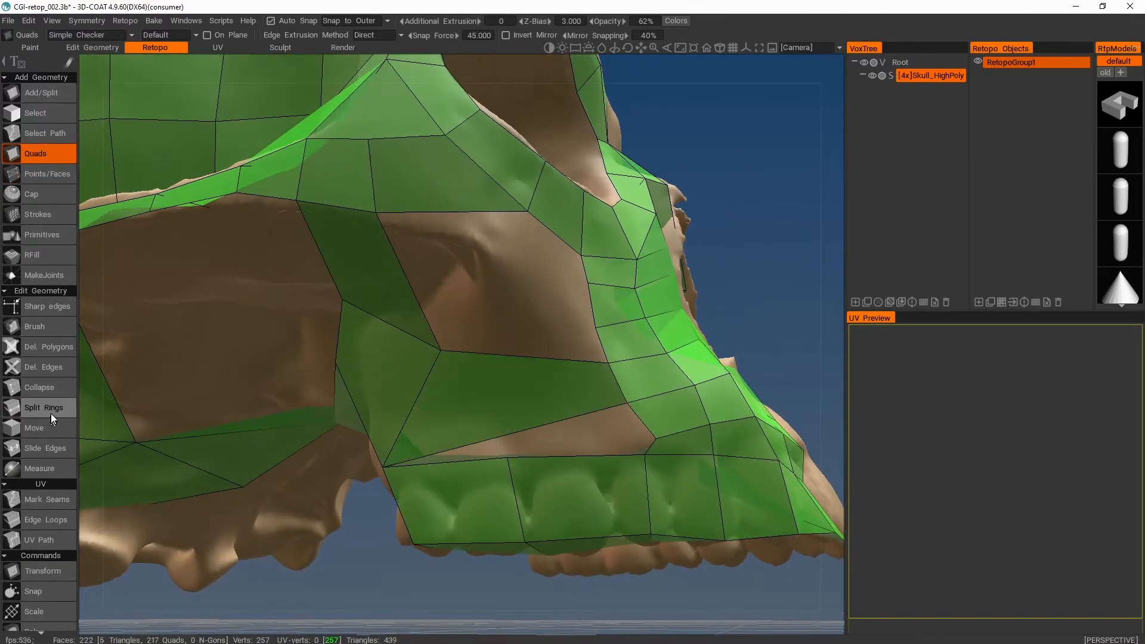
# Split the upper jaw faces with an edge ring and close the adjoining gap above the teeth
pyautogui.click(43, 408)
pyautogui.keyDown('alt'); pyautogui.moveTo(114, 351); pyautogui.dragTo(98, 345); pyautogui.keyUp('alt')
pyautogui.click(47, 173)
pyautogui.rightClick(537, 417)
# Even out the vertices on the side of the upper jaw above the teeth with Move
pyautogui.click(34, 427)
pyautogui.moveTo(622, 419); pyautogui.dragTo(614, 428)
pyautogui.moveTo(465, 421); pyautogui.dragTo(487, 448)
pyautogui.moveTo(484, 339); pyautogui.dragTo(477, 374)
pyautogui.moveTo(405, 338); pyautogui.dragTo(388, 362)
# Add points inside the opening below the cheekbone and fill it with faces using Points/Faces
pyautogui.keyDown('alt'); pyautogui.moveTo(490, 308); pyautogui.dragTo(519, 304); pyautogui.keyUp('alt')
pyautogui.keyDown('ctrl'); pyautogui.click(477, 286); pyautogui.keyUp('ctrl')
pyautogui.click(506, 306)
pyautogui.rightClick(477, 262)
pyautogui.rightClick(483, 346)
pyautogui.rightClick(545, 268)
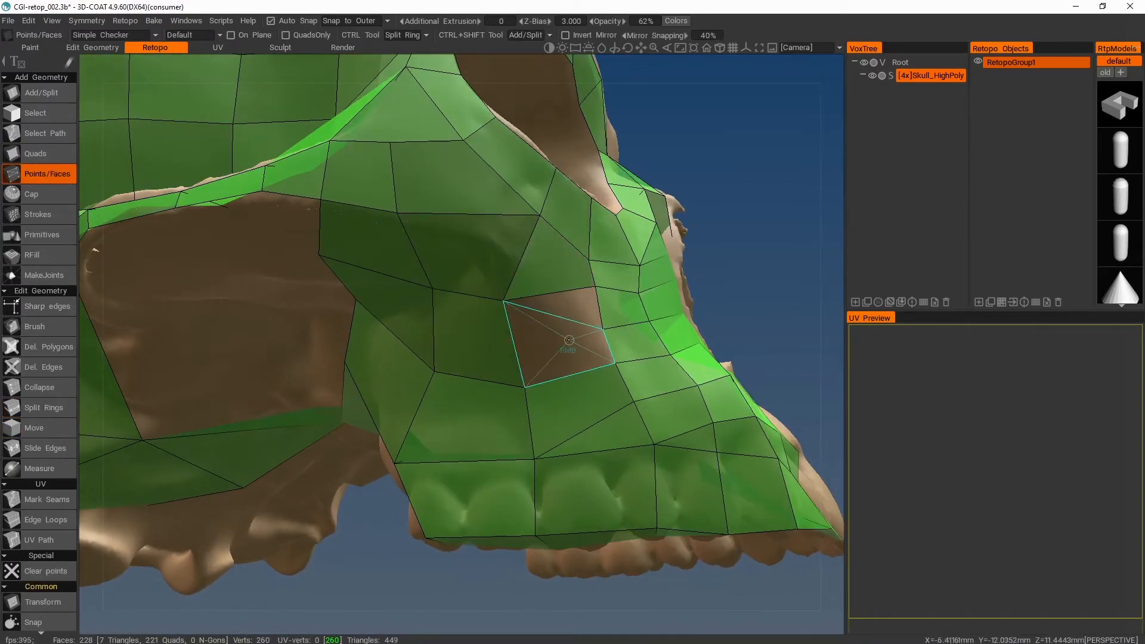
pyautogui.rightClick(554, 346)
# Reposition the vertices of the newly filled faces between the cheekbone and the upper jaw
pyautogui.keyDown('alt'); pyautogui.moveTo(560, 346); pyautogui.dragTo(532, 331); pyautogui.keyUp('alt')
pyautogui.keyDown('alt'); pyautogui.moveTo(532, 336); pyautogui.dragTo(520, 298, button='right'); pyautogui.keyUp('alt')
pyautogui.press('m')
pyautogui.moveTo(520, 298); pyautogui.dragTo(529, 368)
pyautogui.keyDown('alt'); pyautogui.moveTo(529, 368); pyautogui.dragTo(537, 374, button='right'); pyautogui.keyUp('alt')
pyautogui.keyDown('alt'); pyautogui.moveTo(537, 374); pyautogui.dragTo(467, 352); pyautogui.keyUp('alt')
pyautogui.keyDown('alt'); pyautogui.moveTo(467, 351); pyautogui.dragTo(382, 352, button='right'); pyautogui.keyUp('alt')
pyautogui.keyDown('alt'); pyautogui.moveTo(381, 352); pyautogui.dragTo(429, 352); pyautogui.keyUp('alt')
# Fill the space between the cheekbone arch and the rear edge of the upper jaw with connecting quads
pyautogui.press('q')
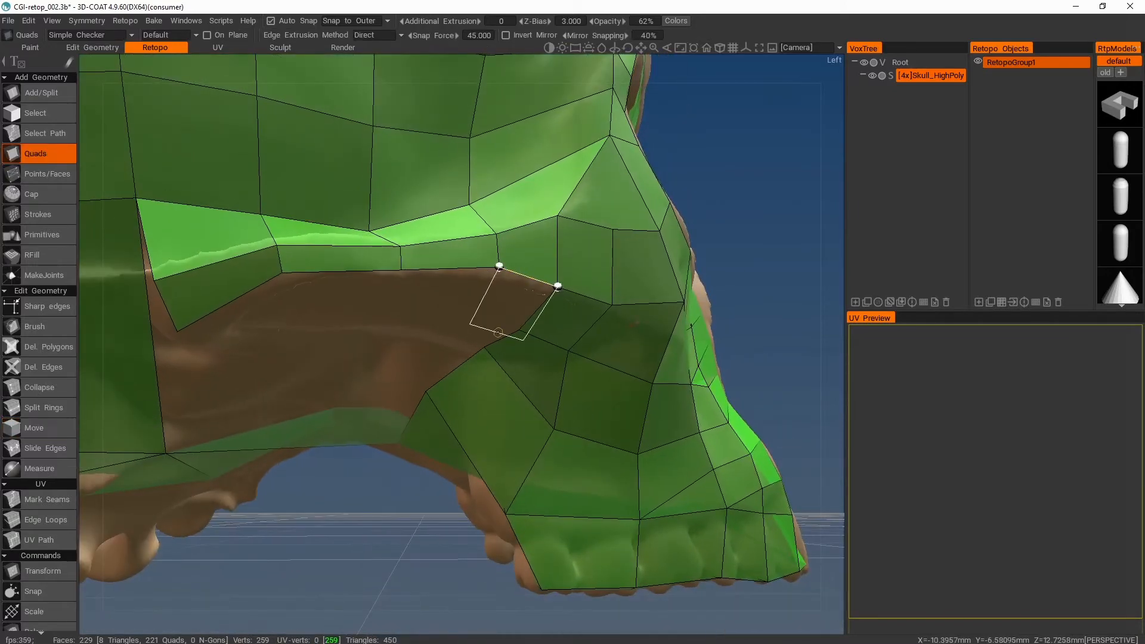
pyautogui.click(433, 269)
pyautogui.keyDown('alt'); pyautogui.moveTo(346, 281); pyautogui.dragTo(340, 429); pyautogui.keyUp('alt')
pyautogui.click(410, 253)
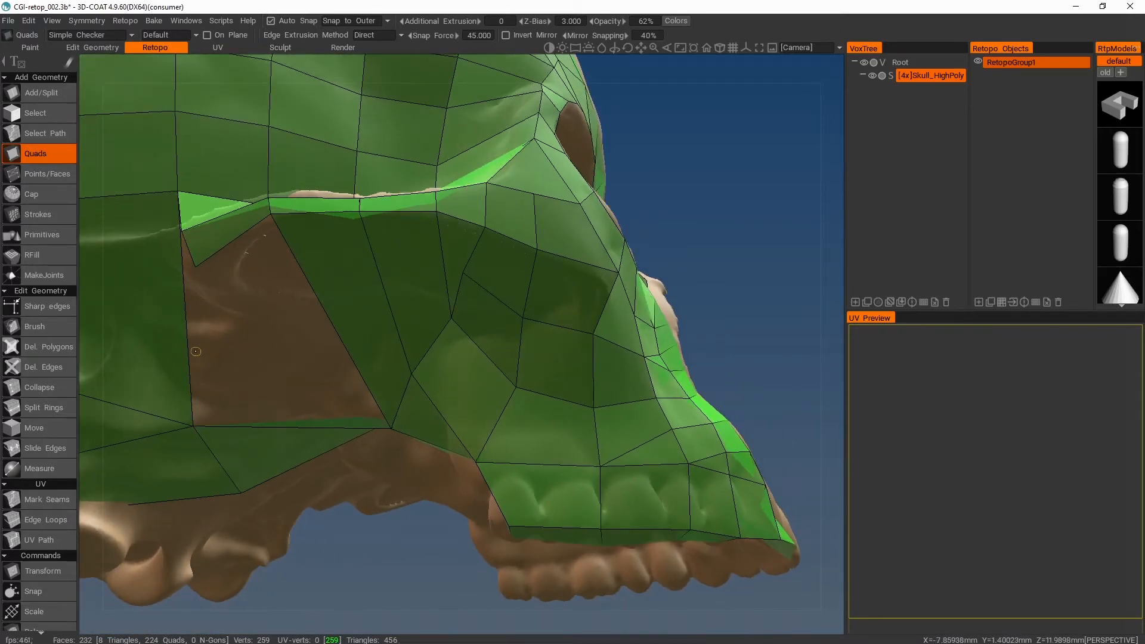
# Delete the narrow face below the front of the cheekbone arch and split the neighbouring tall quads with an edge ring
pyautogui.click(42, 407)
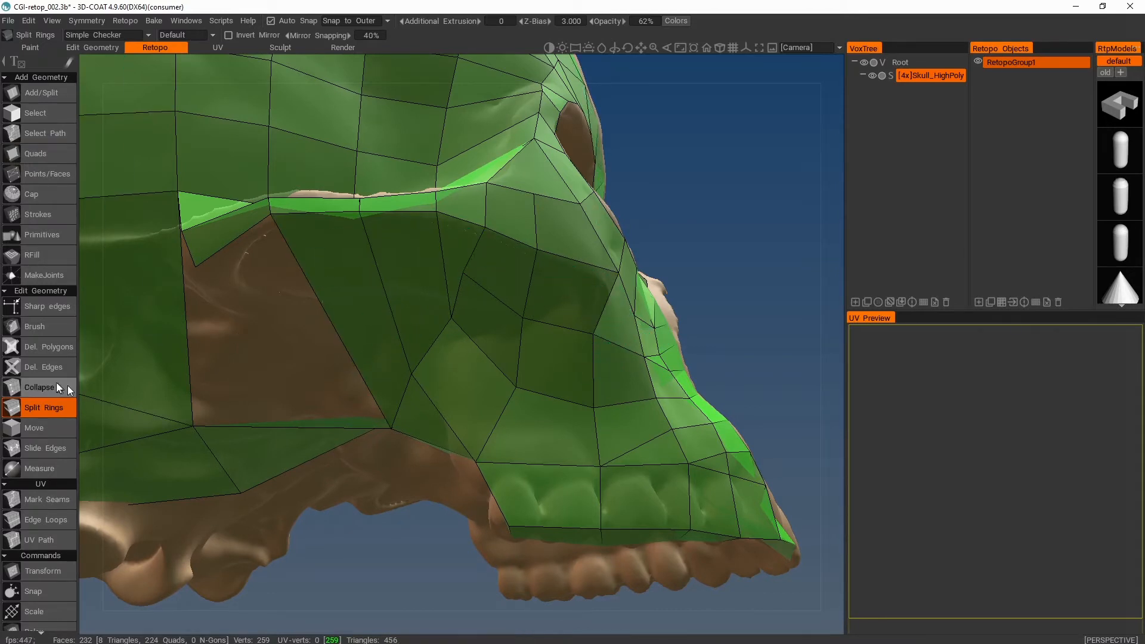
pyautogui.click(56, 347)
pyautogui.click(41, 408)
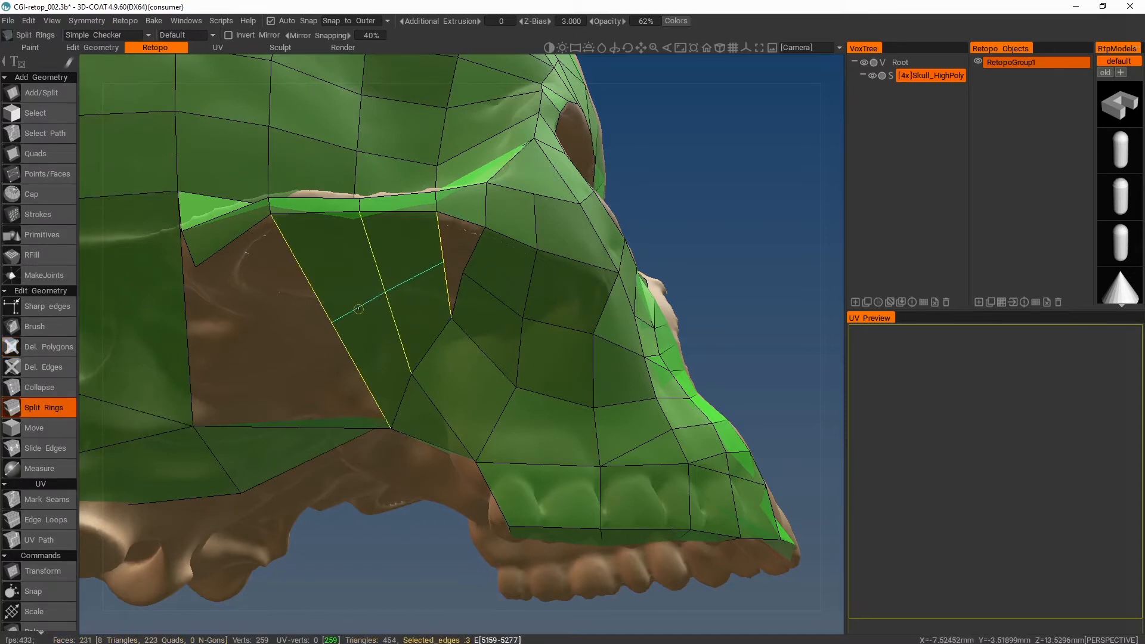
pyautogui.keyDown('alt'); pyautogui.moveTo(247, 336); pyautogui.dragTo(266, 334); pyautogui.keyUp('alt')
# Shift the vertices around the small opening below the cheekbone and fill it with faces using Quads
pyautogui.click(38, 428)
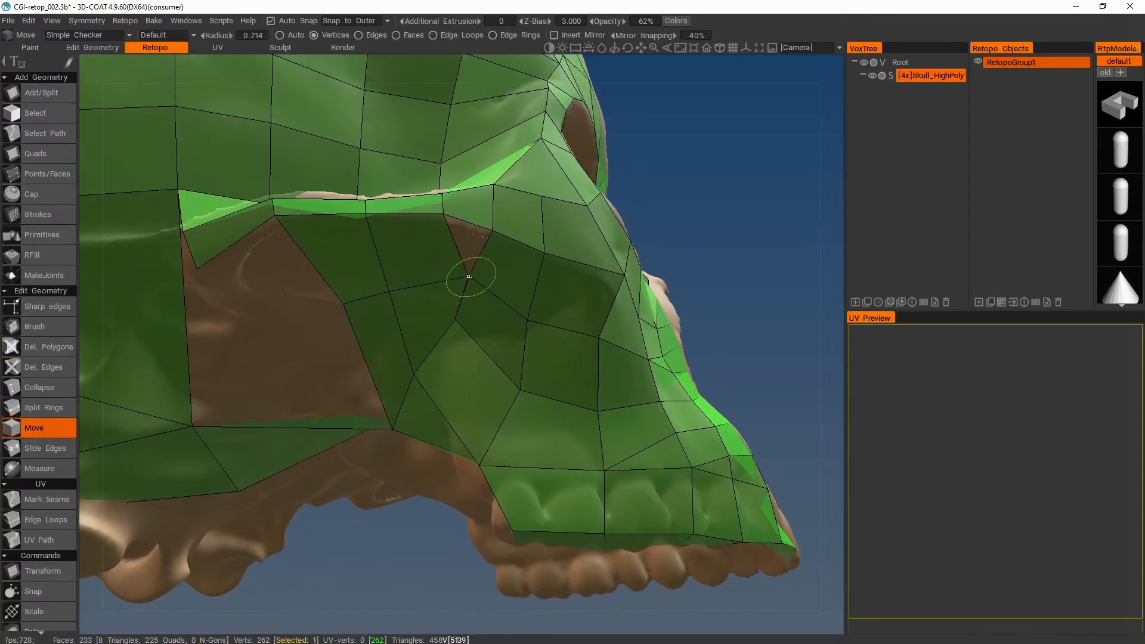
pyautogui.click(35, 154)
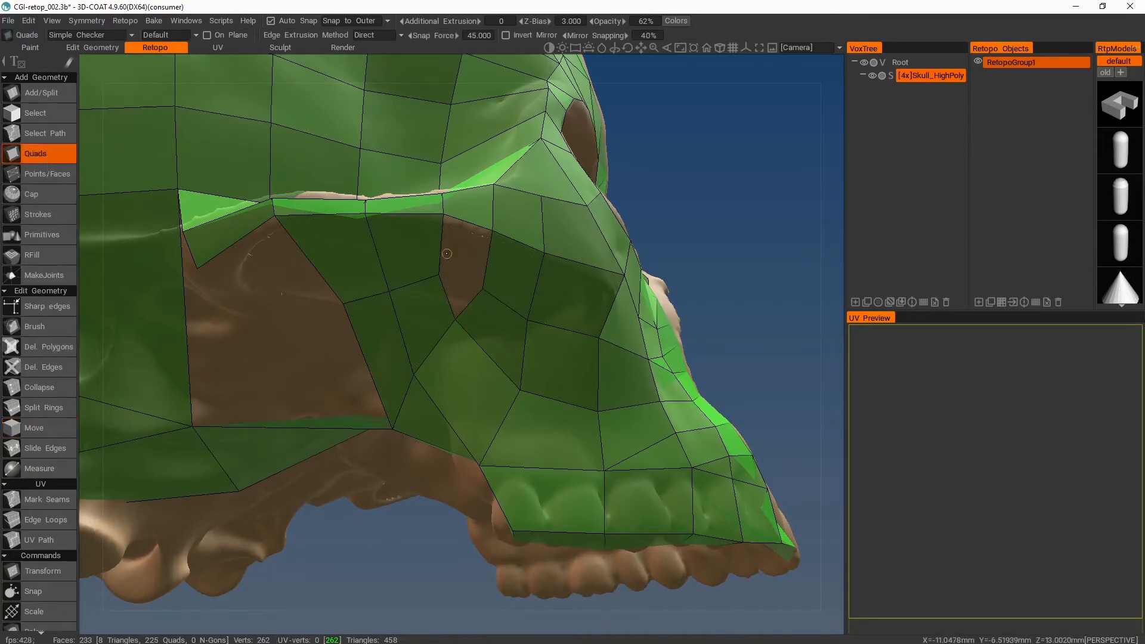
pyautogui.click(486, 260)
pyautogui.keyDown('alt'); pyautogui.moveTo(440, 301); pyautogui.dragTo(273, 351); pyautogui.keyUp('alt')
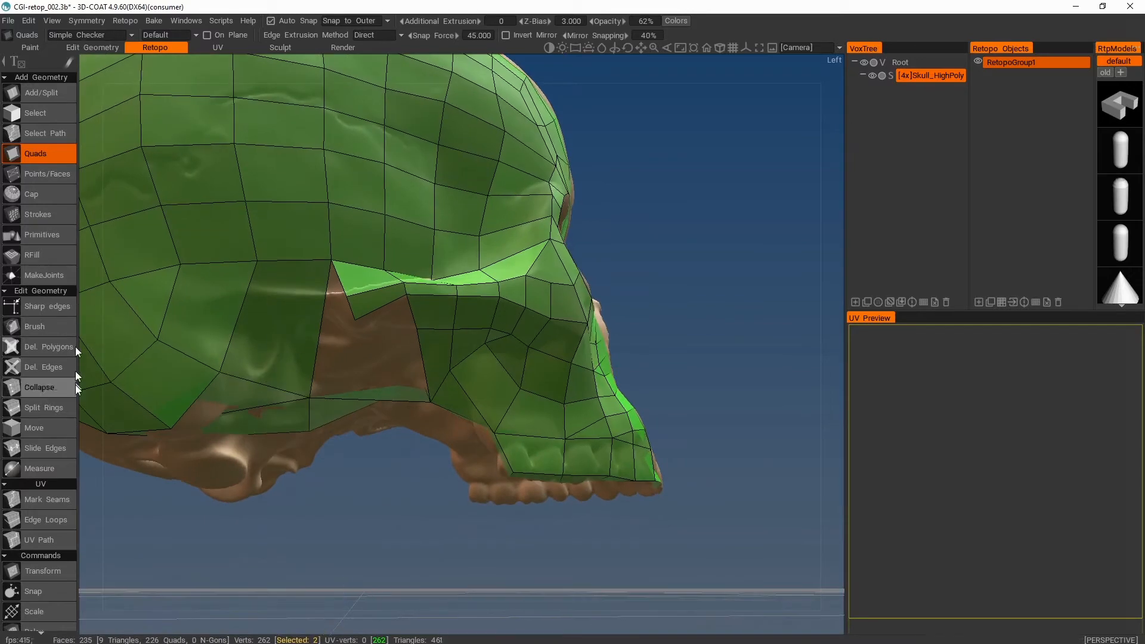
# Split the large quads on the lower side of the cranium behind the arch with an edge ring
pyautogui.click(44, 407)
pyautogui.click(319, 337)
pyautogui.scroll(2, 353, 346)
pyautogui.keyDown('alt'); pyautogui.moveTo(353, 345); pyautogui.dragTo(63, 396); pyautogui.keyUp('alt')
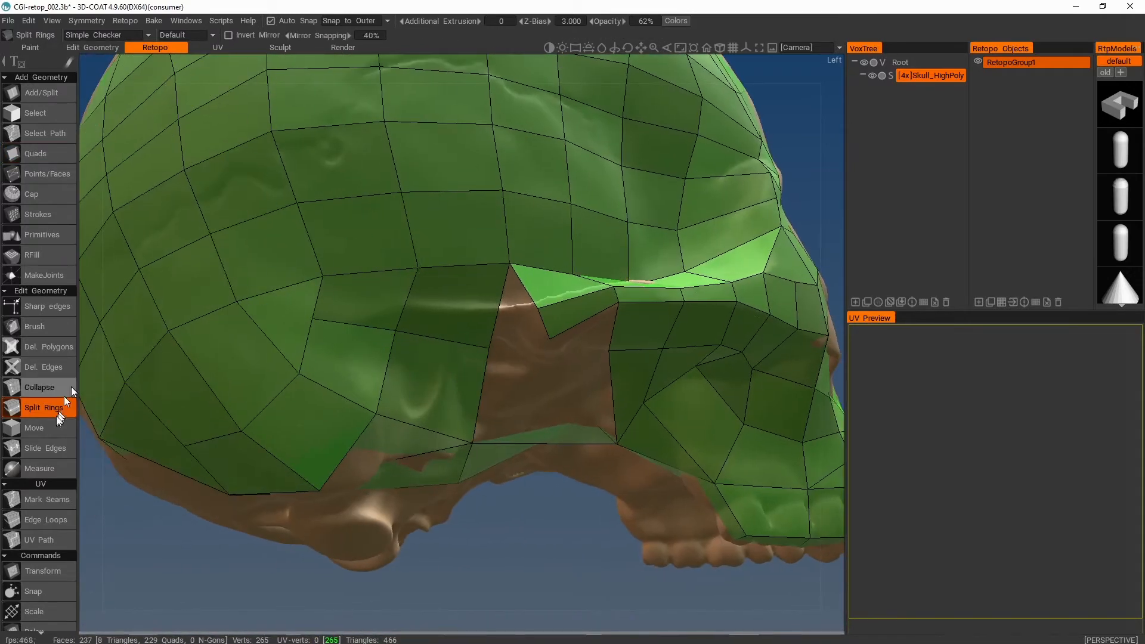
# Adjust the new ring's vertices near the ear and the lower corner of the opening under the cheekbone arch
pyautogui.click(34, 427)
pyautogui.moveTo(395, 330); pyautogui.dragTo(417, 353)
pyautogui.scroll(-2, 549, 389)
pyautogui.moveTo(551, 390)
pyautogui.keyDown('alt'); pyautogui.mouseDown()
pyautogui.moveTo(524, 360)
pyautogui.moveTo(527, 396)
pyautogui.mouseUp(); pyautogui.keyUp('alt')
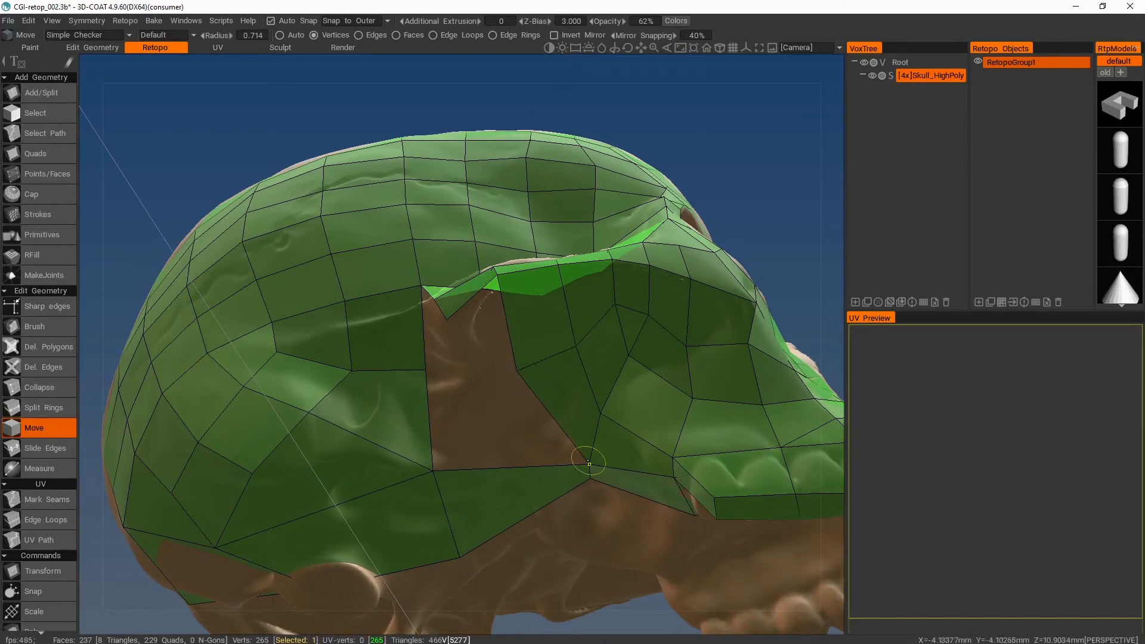
pyautogui.click(36, 160)
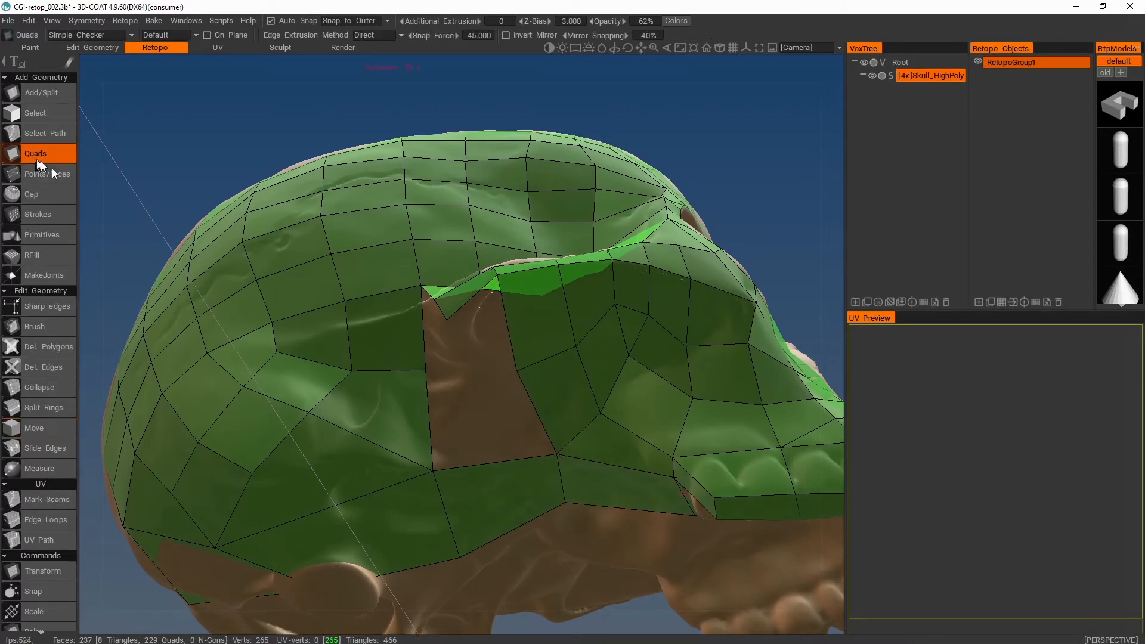
# Fill the large opening between the cheekbone arch and the lower side of the cranium with quads
pyautogui.click(446, 422)
pyautogui.keyDown('alt'); pyautogui.moveTo(471, 412); pyautogui.dragTo(594, 373); pyautogui.keyUp('alt')
pyautogui.click(537, 356)
pyautogui.scroll(2, 537, 356)
pyautogui.click(570, 306)
# Delete the large face covering the ear area on the underside of the cranium
pyautogui.scroll(-5, 571, 306)
pyautogui.keyDown('alt'); pyautogui.moveTo(570, 306); pyautogui.dragTo(508, 409); pyautogui.keyUp('alt')
pyautogui.scroll(5, 540, 370)
pyautogui.keyDown('alt'); pyautogui.moveTo(540, 371); pyautogui.dragTo(505, 358); pyautogui.keyUp('alt')
pyautogui.keyDown('alt'); pyautogui.moveTo(505, 359); pyautogui.dragTo(530, 364, button='right'); pyautogui.keyUp('alt')
pyautogui.keyDown('alt'); pyautogui.moveTo(533, 371); pyautogui.dragTo(527, 380); pyautogui.keyUp('alt')
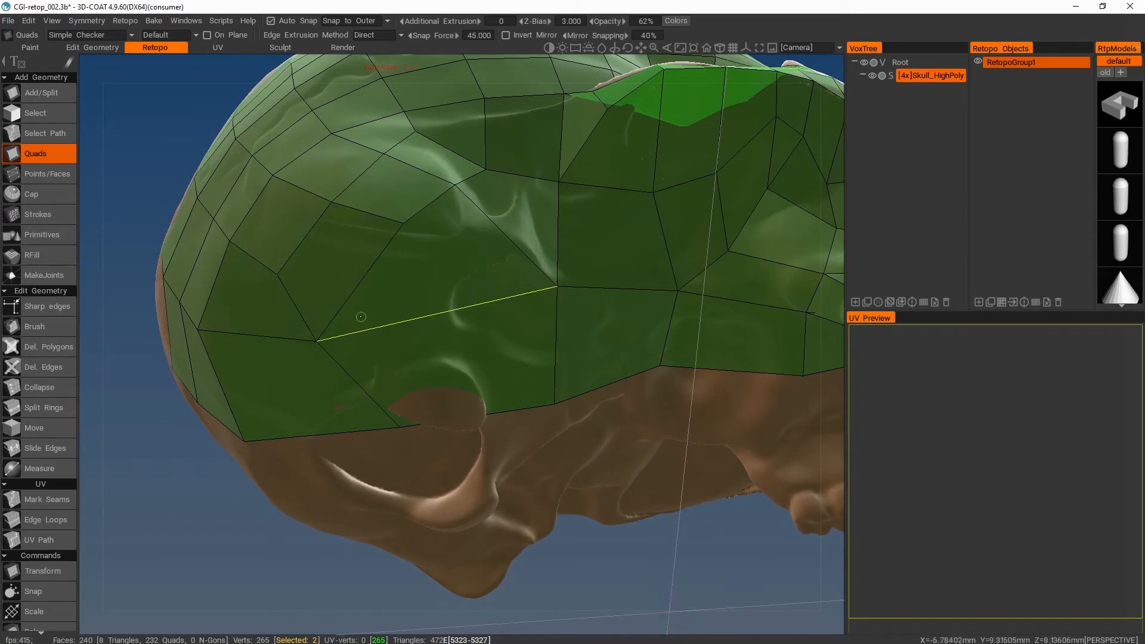
pyautogui.click(54, 344)
pyautogui.click(500, 375)
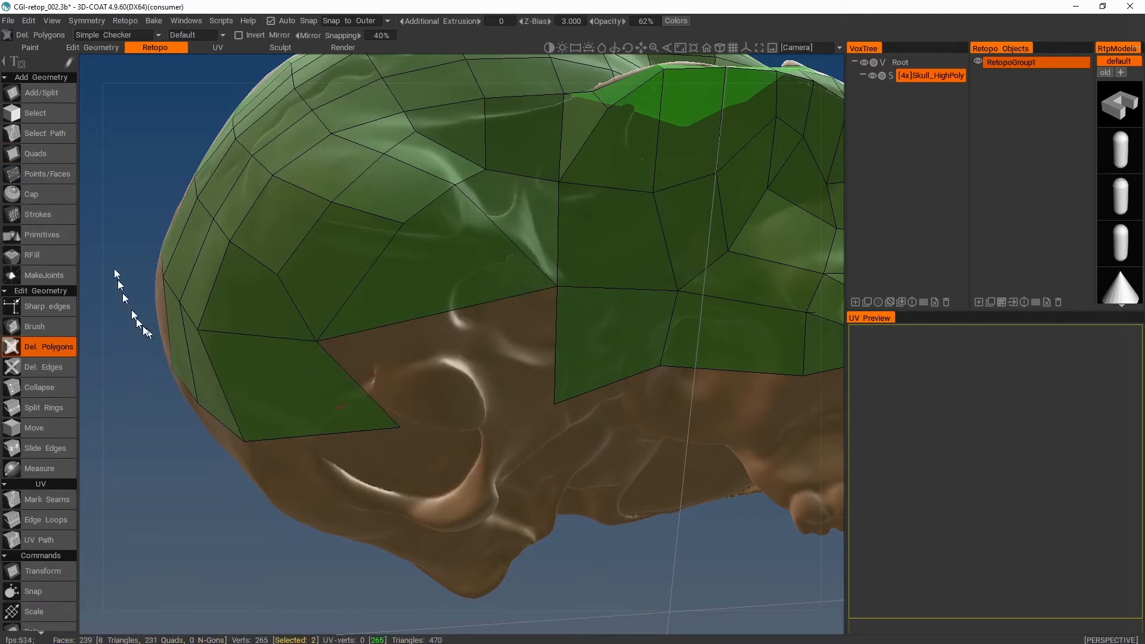
# Rebuild the area beside the ear with smaller quads using Points/Faces and fill the remaining gap with Quads
pyautogui.click(54, 176)
pyautogui.keyDown('alt'); pyautogui.moveTo(504, 388); pyautogui.dragTo(494, 453); pyautogui.keyUp('alt')
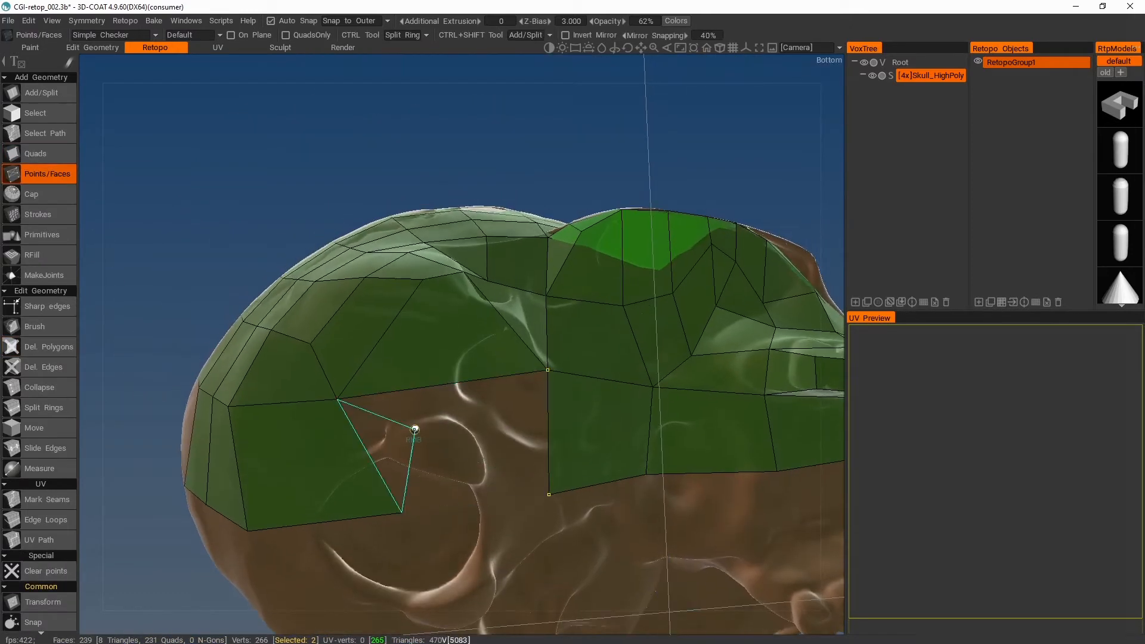
pyautogui.click(511, 446)
pyautogui.click(446, 450)
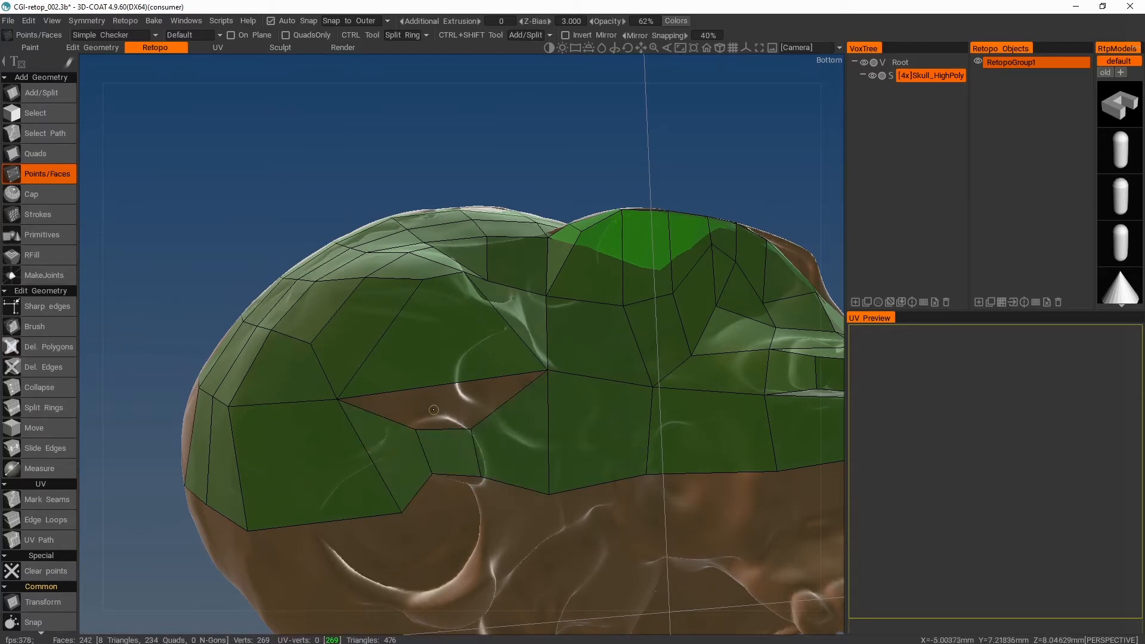
pyautogui.moveTo(458, 411); pyautogui.dragTo(478, 397, button='middle')
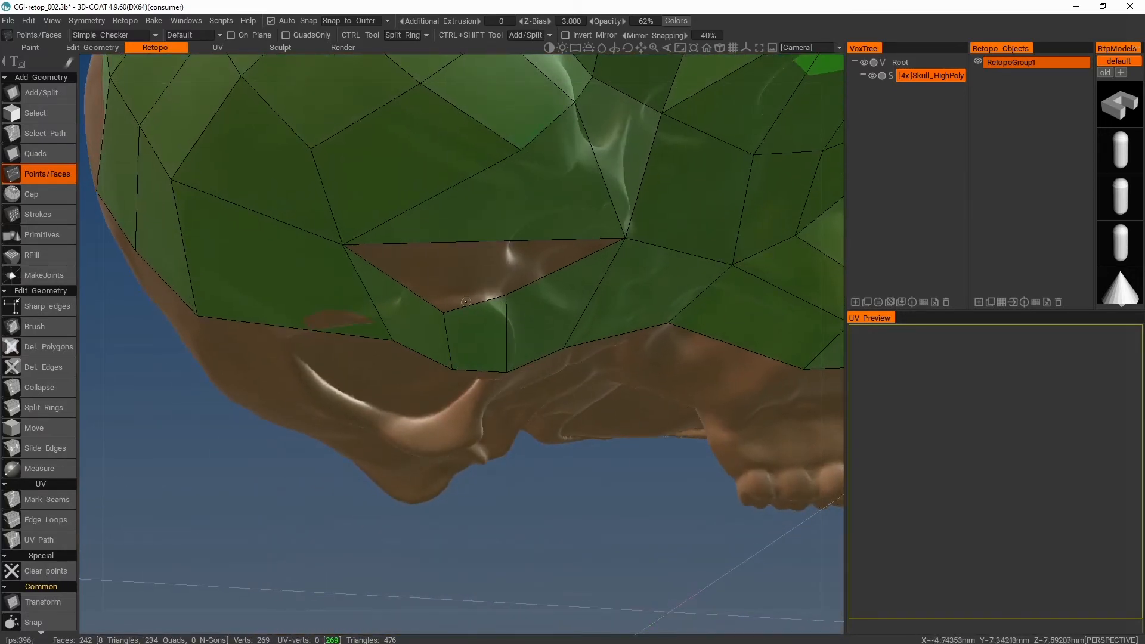
pyautogui.click(37, 153)
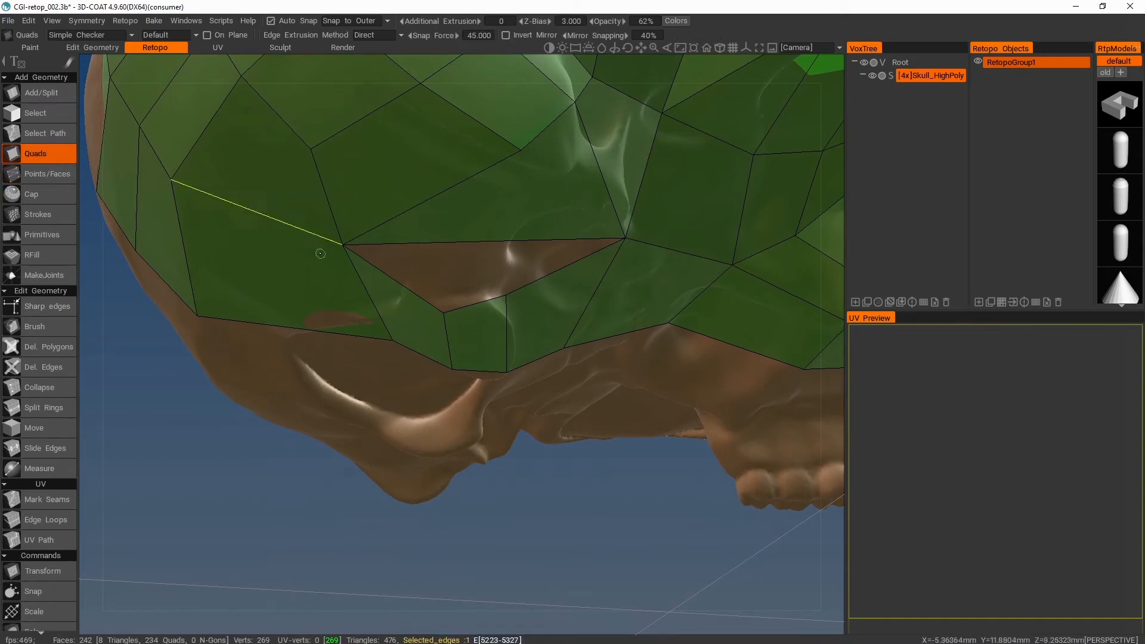
pyautogui.click(467, 244)
# Extrude quads inward from the lower, inner and upper edges of the eye socket rim with Quads
pyautogui.scroll(-5, 551, 339)
pyautogui.scroll(4, 568, 377)
pyautogui.keyDown('alt'); pyautogui.moveTo(568, 376); pyautogui.dragTo(551, 271); pyautogui.keyUp('alt')
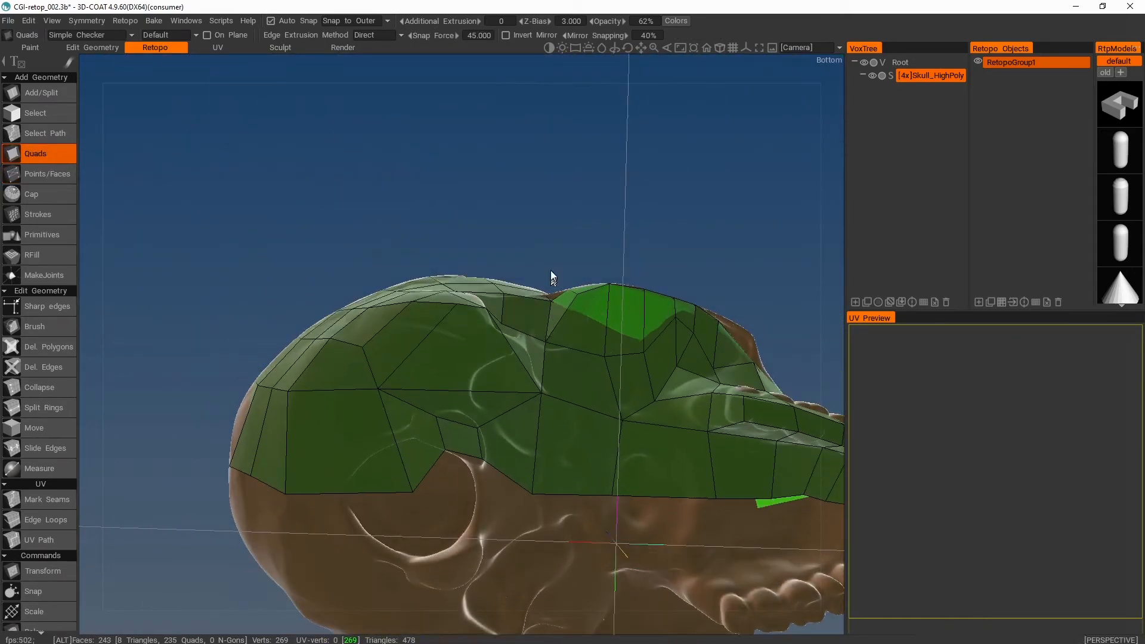
pyautogui.keyDown('alt'); pyautogui.moveTo(553, 420); pyautogui.dragTo(519, 358, button='middle'); pyautogui.keyUp('alt')
pyautogui.keyDown('alt'); pyautogui.moveTo(519, 358); pyautogui.dragTo(524, 396, button='right'); pyautogui.keyUp('alt')
pyautogui.moveTo(339, 433); pyautogui.dragTo(339, 434)
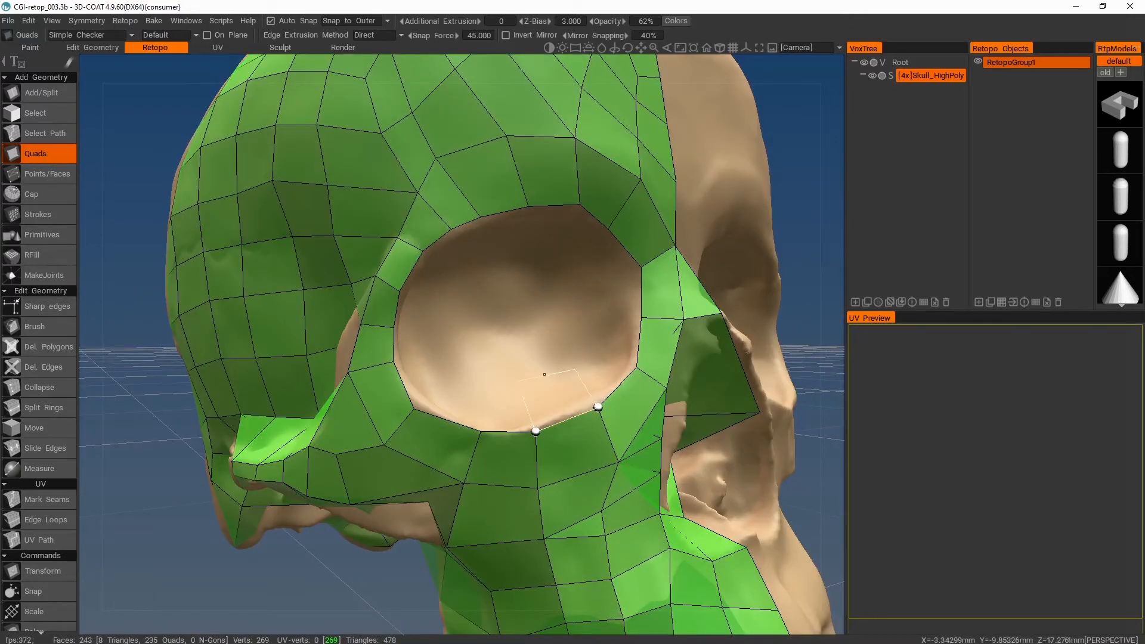
pyautogui.click(551, 386)
pyautogui.click(609, 358)
pyautogui.click(619, 313)
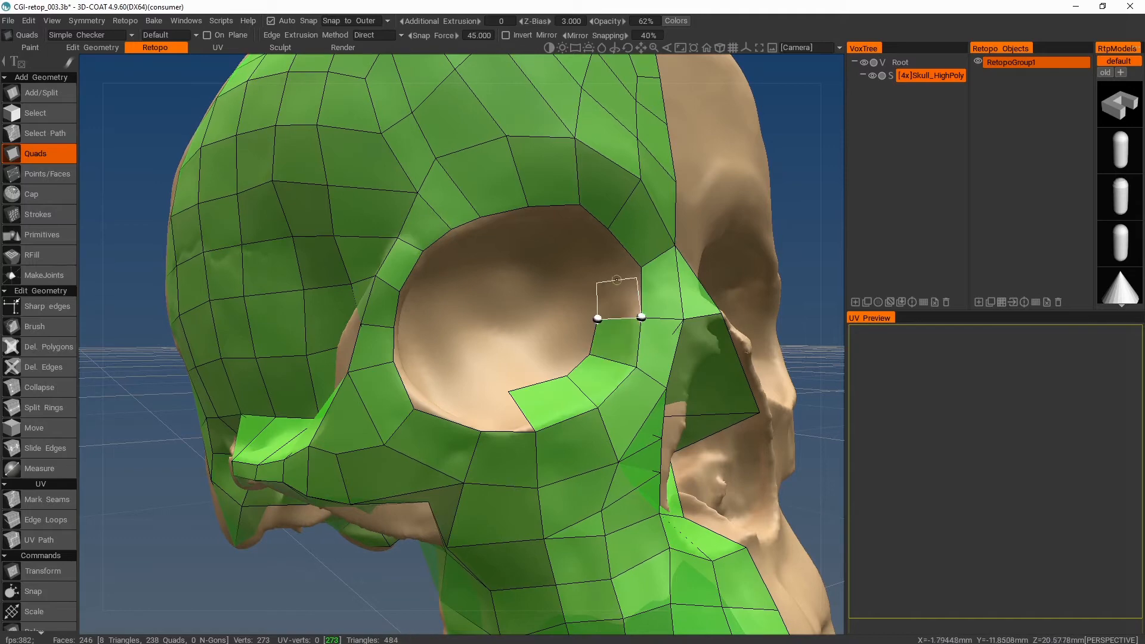
pyautogui.click(598, 279)
pyautogui.click(590, 241)
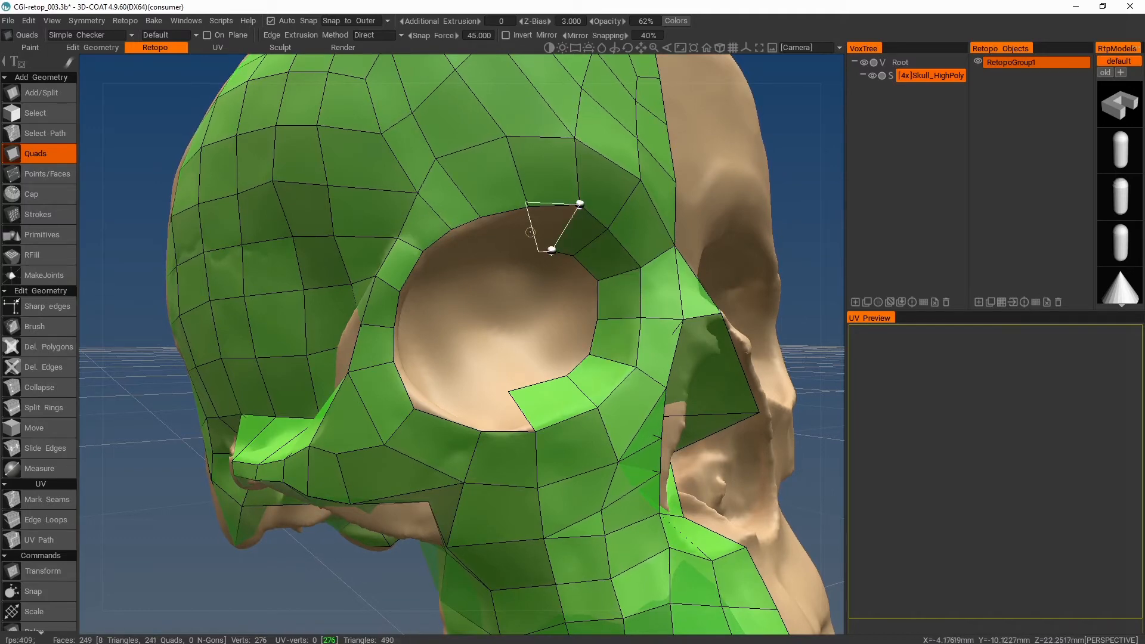
pyautogui.keyDown('alt'); pyautogui.moveTo(499, 265); pyautogui.dragTo(385, 220); pyautogui.keyUp('alt')
pyautogui.click(394, 243)
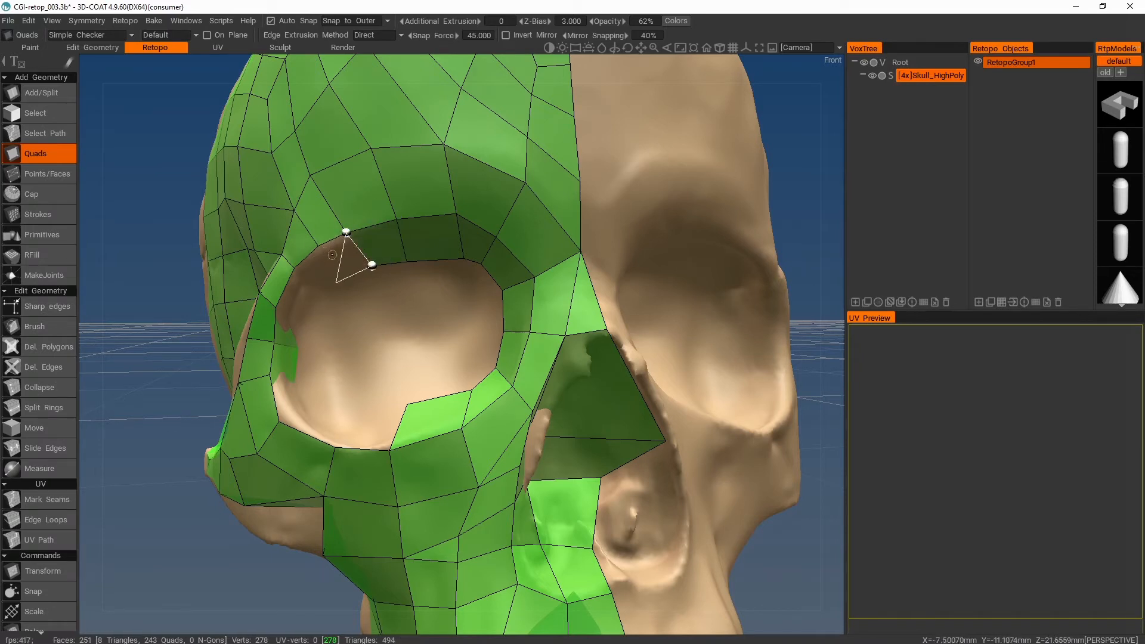
# Set the edge extrusion method to 2-Click and complete the quad ring inside the eye socket's outer and lower rim
pyautogui.click(391, 35)
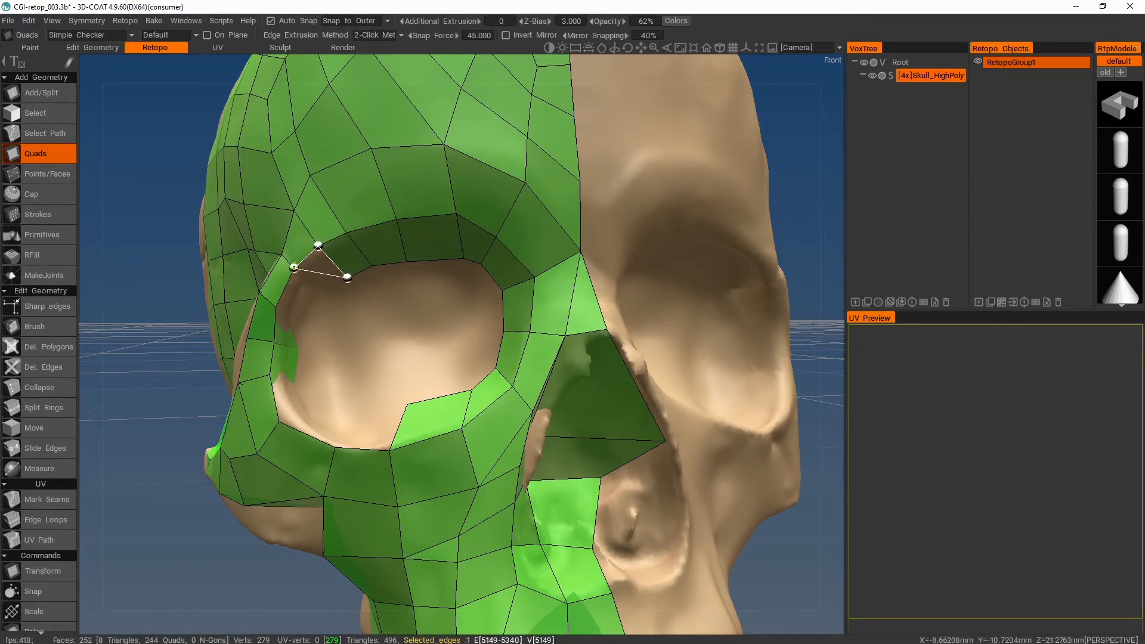
pyautogui.keyDown('alt'); pyautogui.moveTo(319, 325); pyautogui.dragTo(296, 338); pyautogui.keyUp('alt')
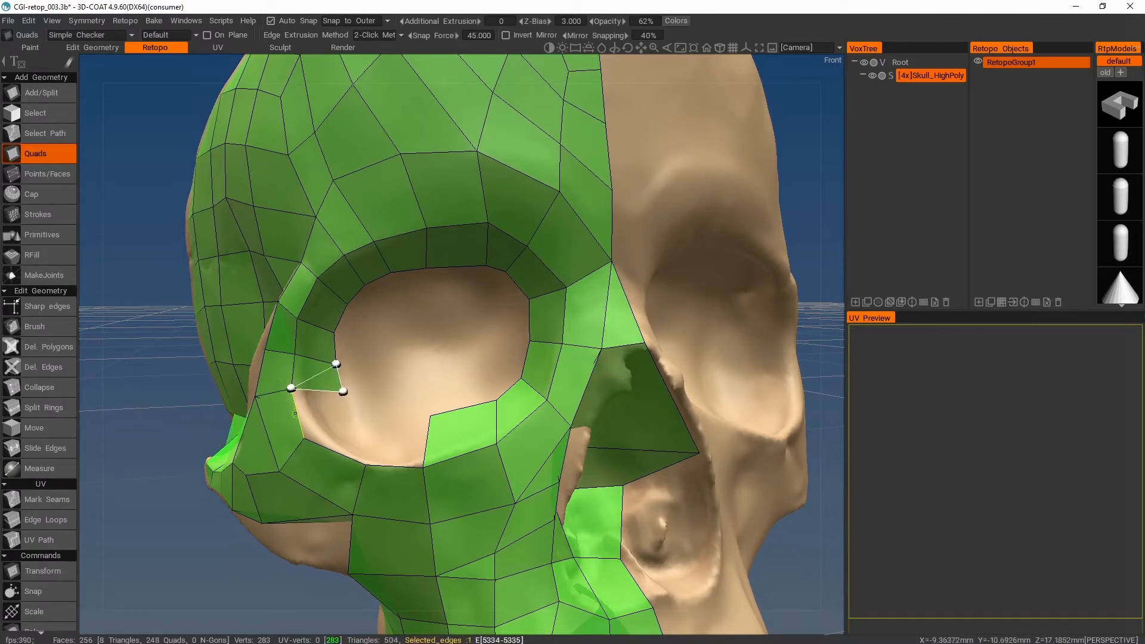
pyautogui.click(359, 413)
pyautogui.keyDown('alt'); pyautogui.moveTo(359, 413); pyautogui.dragTo(404, 417); pyautogui.keyUp('alt')
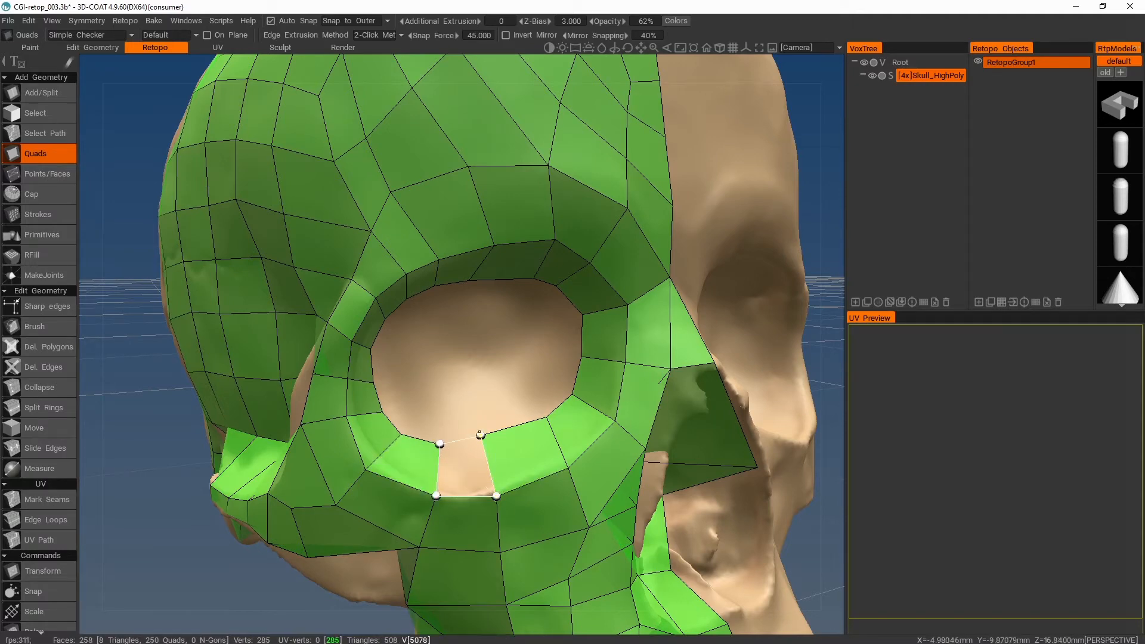
pyautogui.click(480, 433)
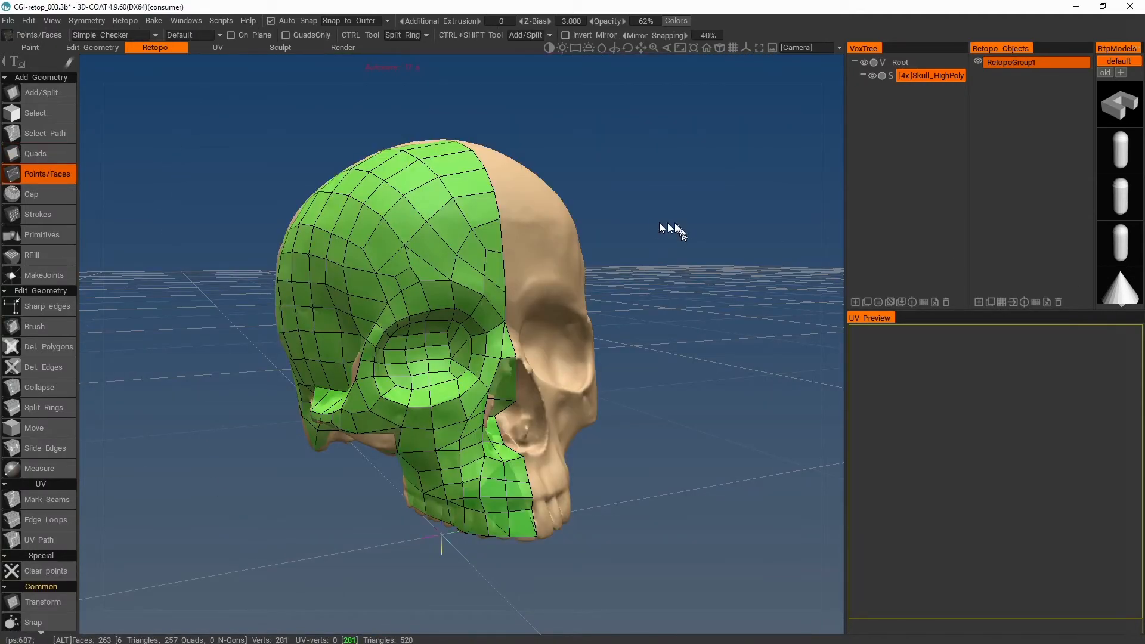
# Examine the retopologized skull from the front and underneath, including the edge loops around the eye socket and upper teeth
pyautogui.moveTo(659, 228)
pyautogui.keyDown('alt'); pyautogui.mouseDown()
pyautogui.moveTo(634, 245)
pyautogui.moveTo(620, 233)
pyautogui.moveTo(813, 269)
pyautogui.moveTo(838, 162)
pyautogui.moveTo(707, 217)
pyautogui.moveTo(783, 228)
pyautogui.moveTo(681, 230)
pyautogui.mouseUp(); pyautogui.keyUp('alt')
pyautogui.keyDown('alt'); pyautogui.moveTo(681, 230); pyautogui.dragTo(685, 238, button='right'); pyautogui.keyUp('alt')
pyautogui.keyDown('alt'); pyautogui.moveTo(721, 221); pyautogui.dragTo(695, 238); pyautogui.keyUp('alt')
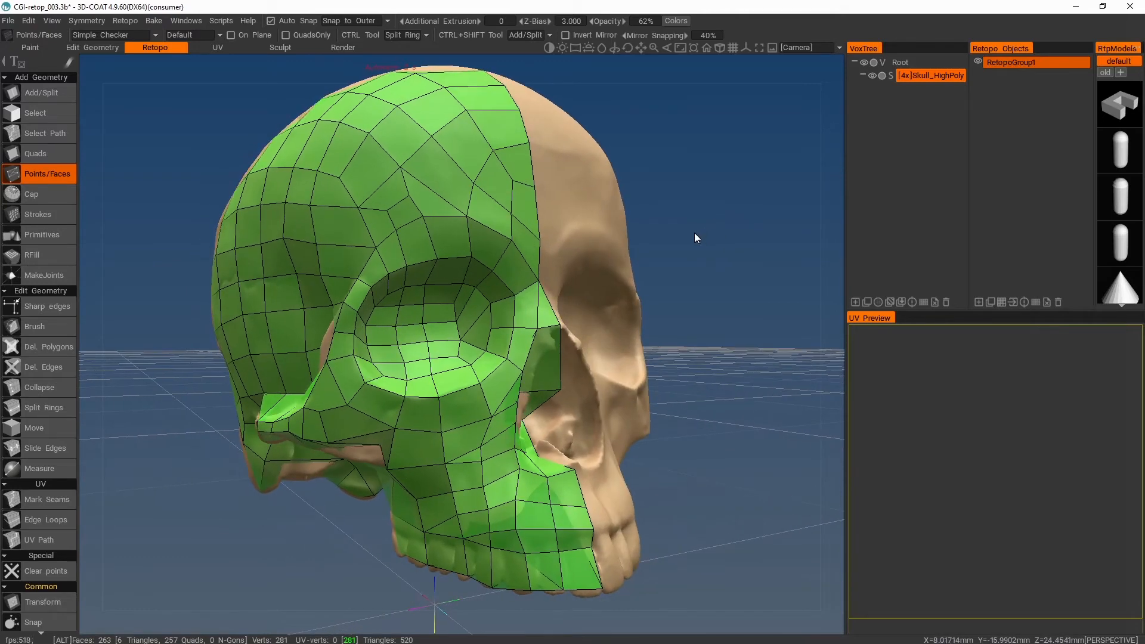
pyautogui.click(51, 515)
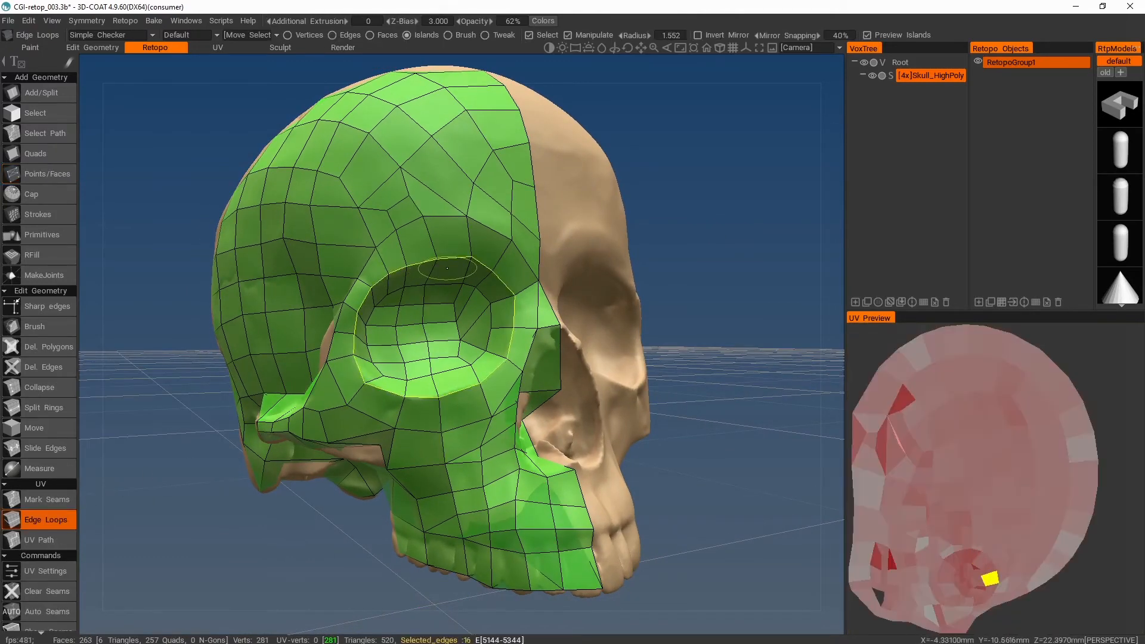
pyautogui.keyDown('alt'); pyautogui.moveTo(495, 395); pyautogui.dragTo(515, 442); pyautogui.keyUp('alt')
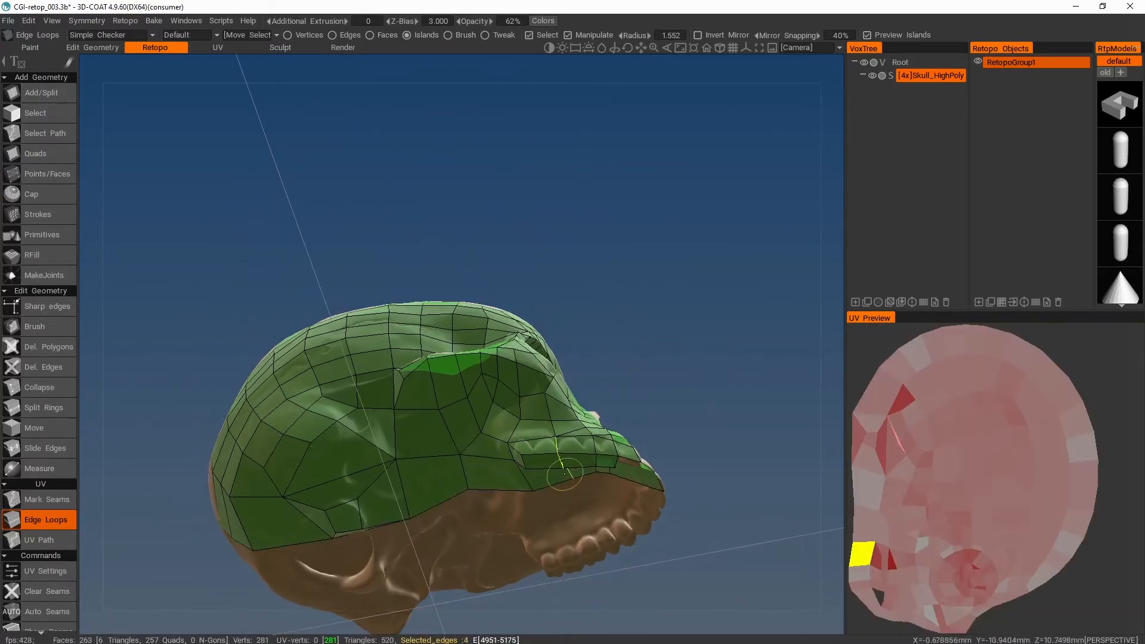
pyautogui.keyDown('alt'); pyautogui.moveTo(620, 474); pyautogui.dragTo(533, 384, button='middle'); pyautogui.keyUp('alt')
pyautogui.keyDown('alt'); pyautogui.moveTo(534, 384); pyautogui.dragTo(553, 407, button='right'); pyautogui.keyUp('alt')
pyautogui.keyDown('alt'); pyautogui.moveTo(553, 407); pyautogui.dragTo(374, 291); pyautogui.keyUp('alt')
pyautogui.keyDown('alt'); pyautogui.moveTo(387, 364); pyautogui.dragTo(376, 341); pyautogui.keyUp('alt')
# Close the open area behind the front upper teeth with a face using Points/Faces
pyautogui.click(358, 348)
pyautogui.click(48, 173)
pyautogui.keyDown('alt'); pyautogui.moveTo(351, 273); pyautogui.dragTo(410, 358); pyautogui.keyUp('alt')
pyautogui.rightClick(356, 331)
pyautogui.keyDown('alt'); pyautogui.moveTo(356, 330); pyautogui.dragTo(368, 296); pyautogui.keyUp('alt')
# Split the front palate quad with an edge ring and fill the gap beside it using Points/Faces
pyautogui.click(39, 408)
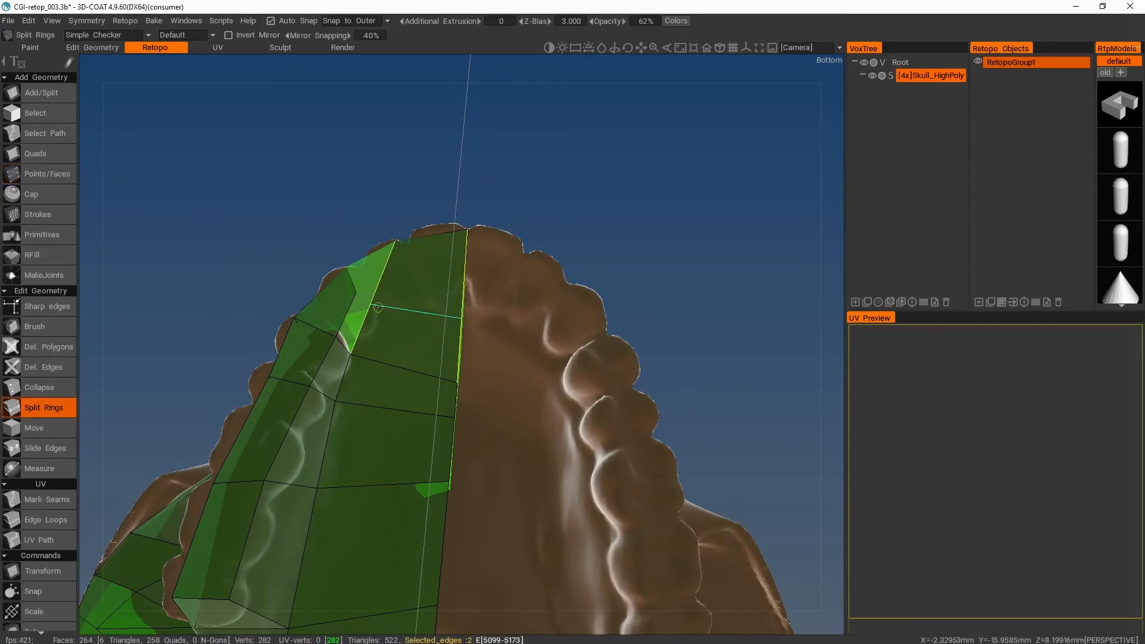
pyautogui.click(374, 301)
pyautogui.moveTo(403, 343)
pyautogui.keyDown('alt'); pyautogui.mouseDown()
pyautogui.moveTo(435, 371)
pyautogui.moveTo(415, 357)
pyautogui.mouseUp(); pyautogui.keyUp('alt')
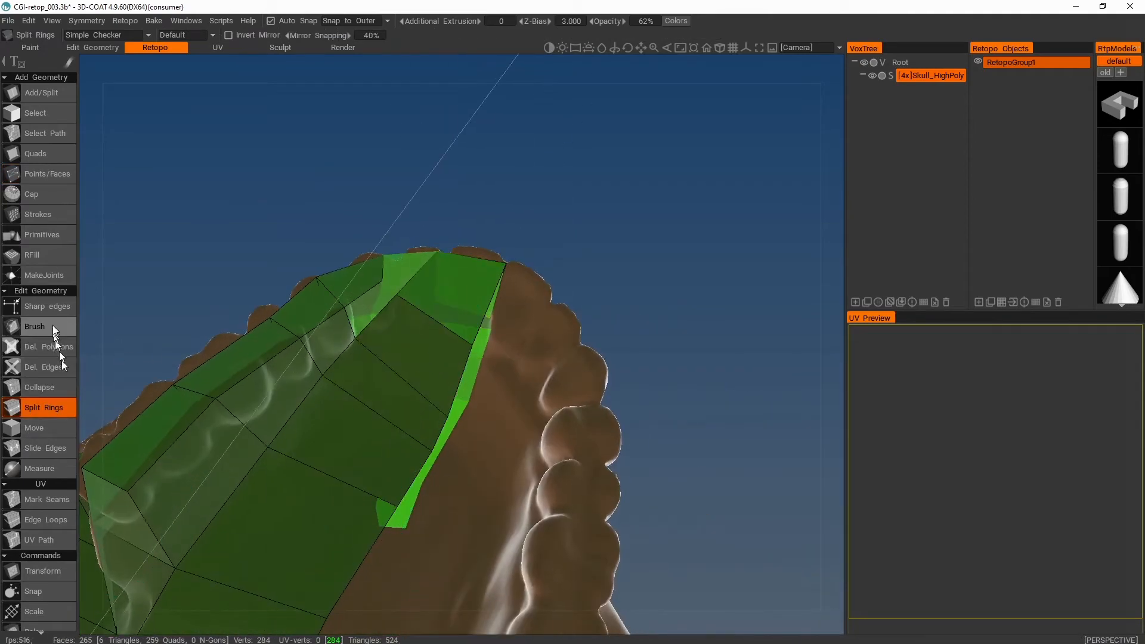
pyautogui.click(59, 178)
pyautogui.keyDown('alt'); pyautogui.moveTo(394, 260); pyautogui.dragTo(438, 351); pyautogui.keyUp('alt')
# Examine the skull's side, cheekbone arch and underside for UV seam placement with the Mark Seams tool
pyautogui.keyDown('alt'); pyautogui.moveTo(401, 311); pyautogui.dragTo(550, 393); pyautogui.keyUp('alt')
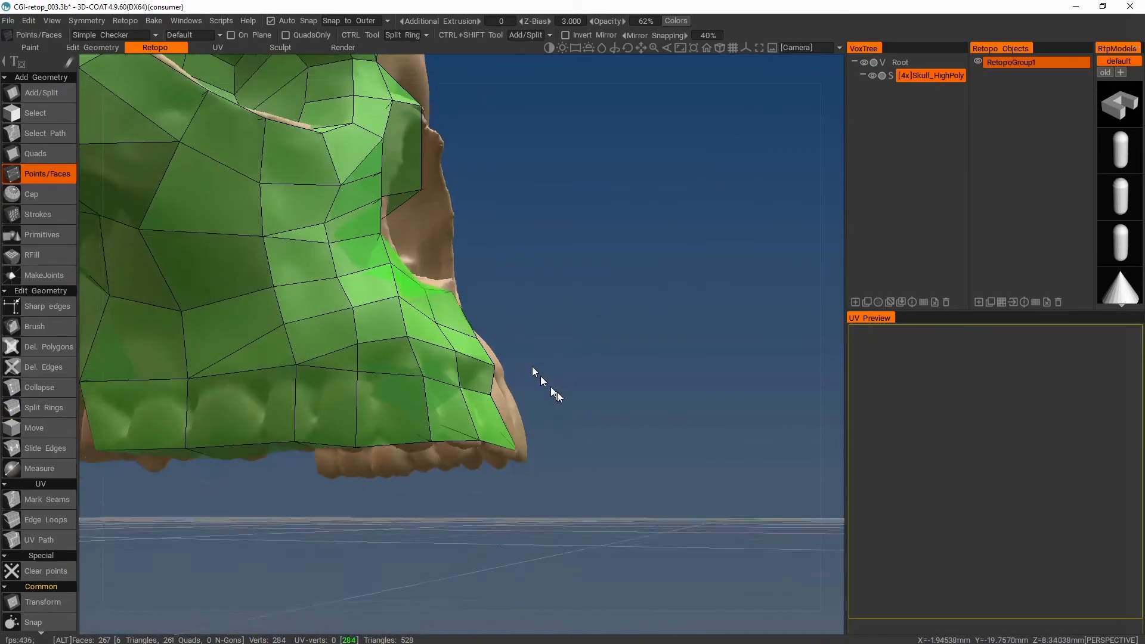
pyautogui.keyDown('alt'); pyautogui.moveTo(549, 394); pyautogui.dragTo(524, 318, button='right'); pyautogui.keyUp('alt')
pyautogui.keyDown('alt'); pyautogui.moveTo(524, 318); pyautogui.dragTo(599, 425, button='middle'); pyautogui.keyUp('alt')
pyautogui.keyDown('alt'); pyautogui.moveTo(599, 425); pyautogui.dragTo(595, 382); pyautogui.keyUp('alt')
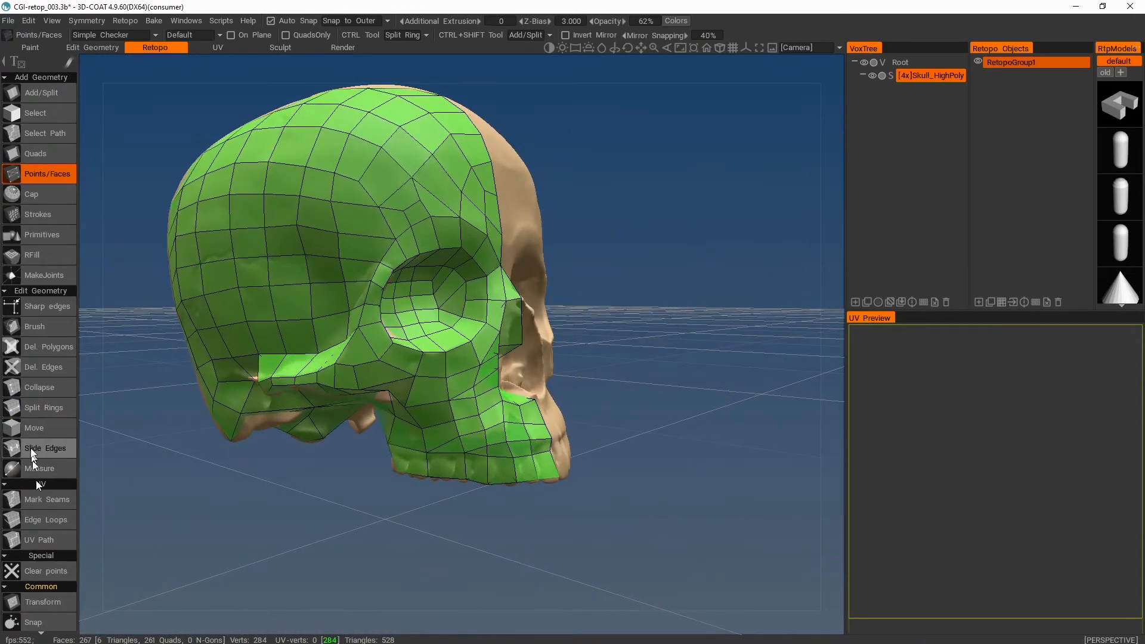
pyautogui.click(61, 503)
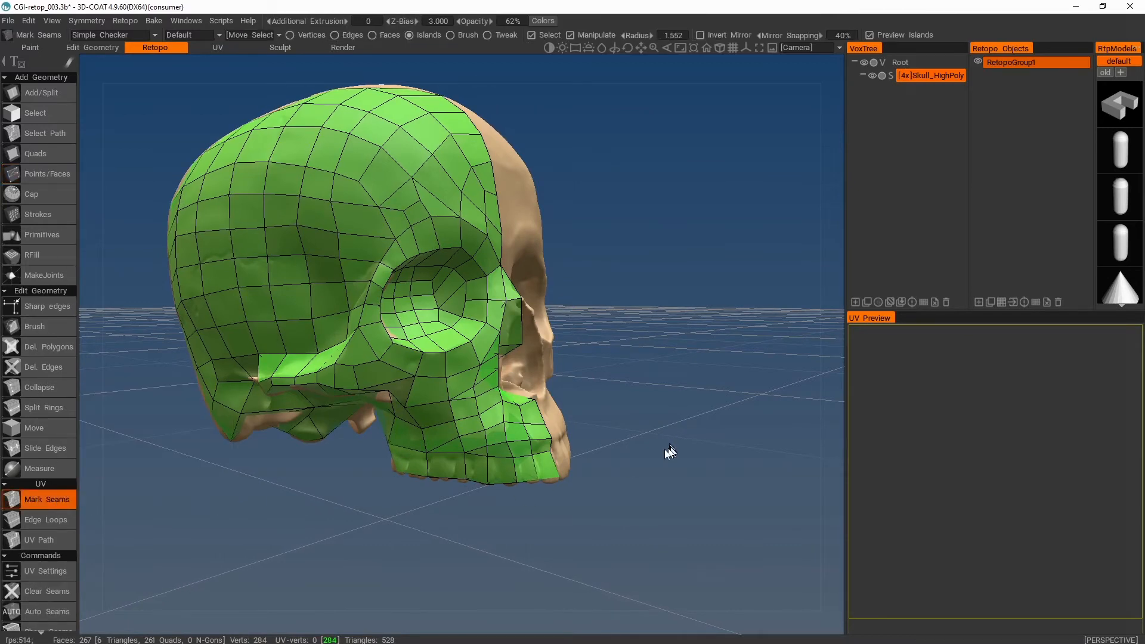
pyautogui.keyDown('alt'); pyautogui.moveTo(544, 382); pyautogui.dragTo(540, 355); pyautogui.keyUp('alt')
pyautogui.click(334, 339)
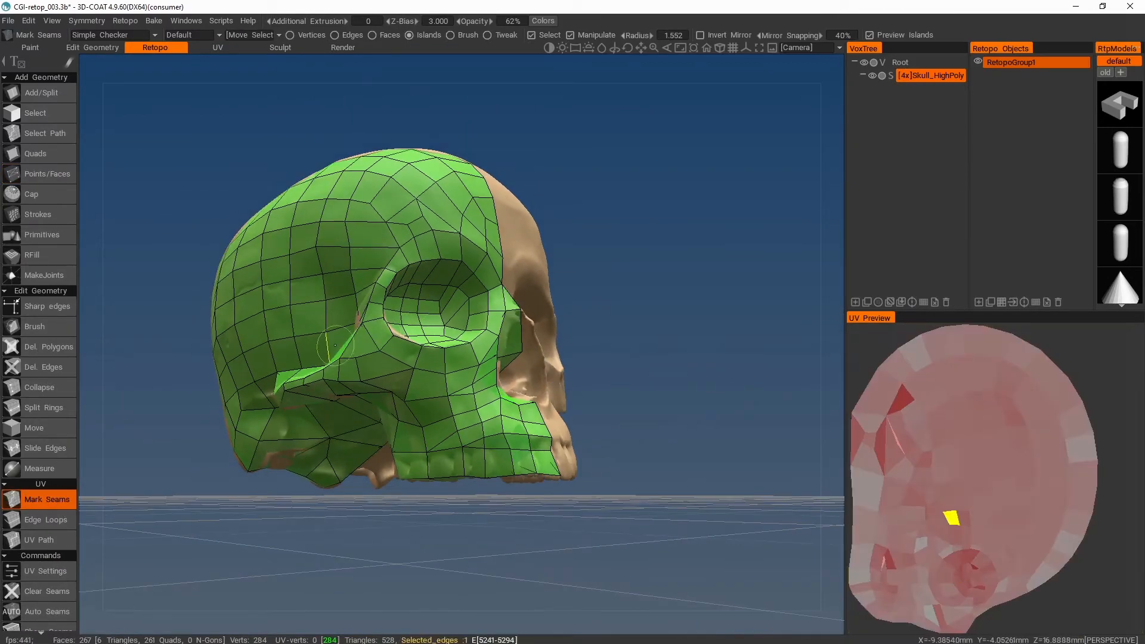
pyautogui.keyDown('alt'); pyautogui.moveTo(339, 355); pyautogui.dragTo(476, 350); pyautogui.keyUp('alt')
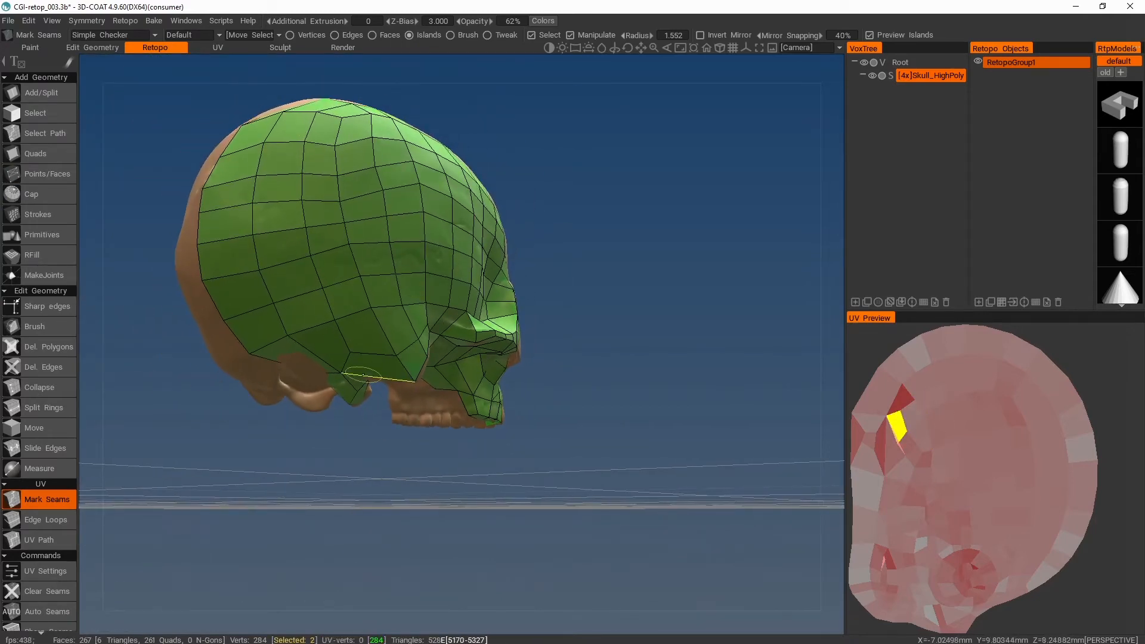
pyautogui.keyDown('alt'); pyautogui.moveTo(362, 375); pyautogui.dragTo(347, 284); pyautogui.keyUp('alt')
pyautogui.keyDown('alt'); pyautogui.moveTo(347, 283); pyautogui.dragTo(352, 302, button='right'); pyautogui.keyUp('alt')
pyautogui.keyDown('alt'); pyautogui.moveTo(353, 303); pyautogui.dragTo(488, 382, button='middle'); pyautogui.keyUp('alt')
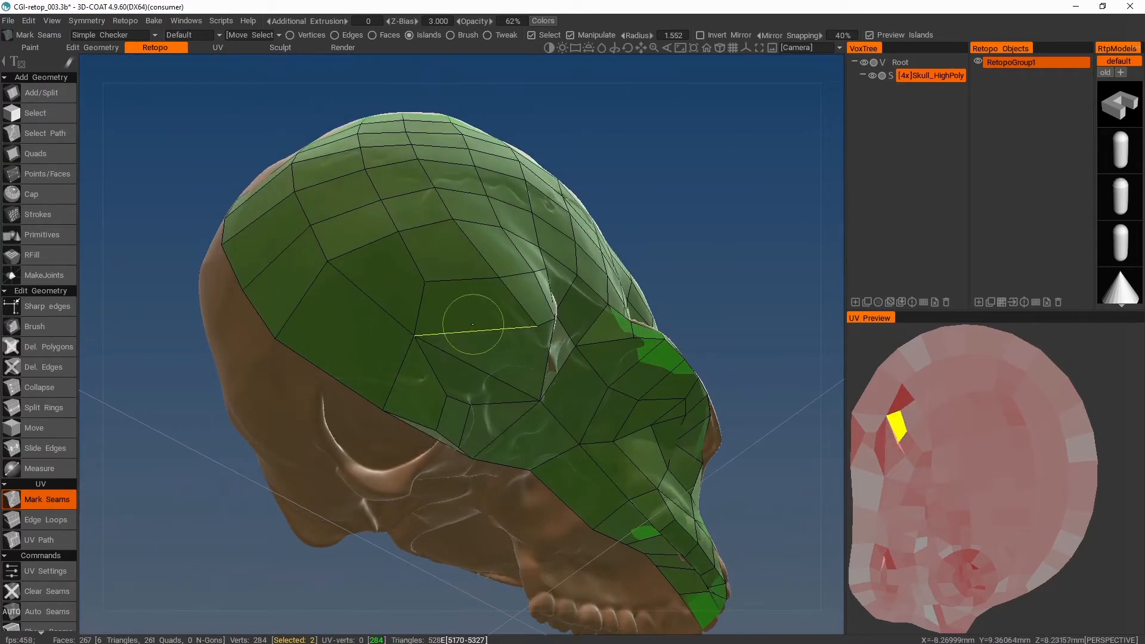
pyautogui.keyDown('alt'); pyautogui.moveTo(479, 335); pyautogui.dragTo(422, 369); pyautogui.keyUp('alt')
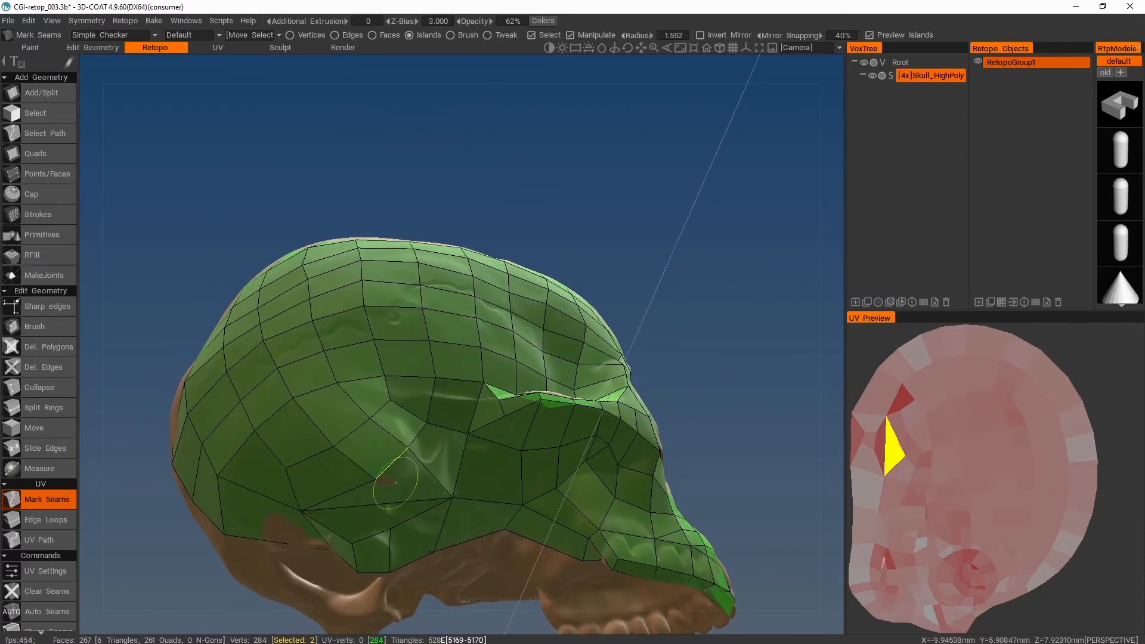
pyautogui.keyDown('alt'); pyautogui.moveTo(375, 469); pyautogui.dragTo(367, 399); pyautogui.keyUp('alt')
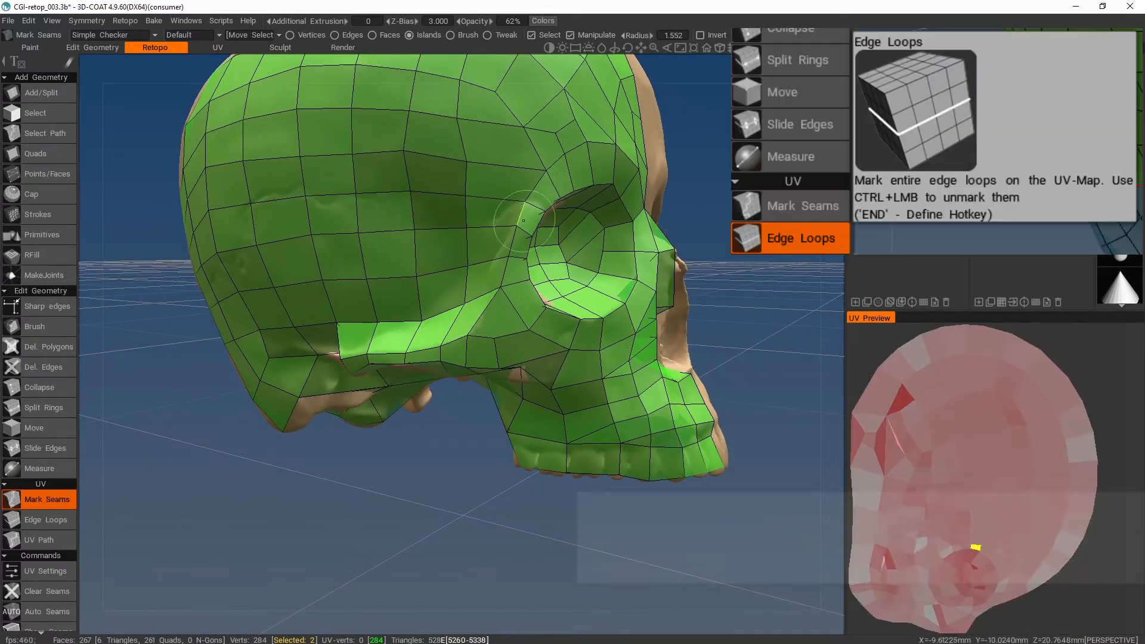
# Mark the edge loop around the eye socket rim as a UV seam with Edge Loops
pyautogui.click(65, 514)
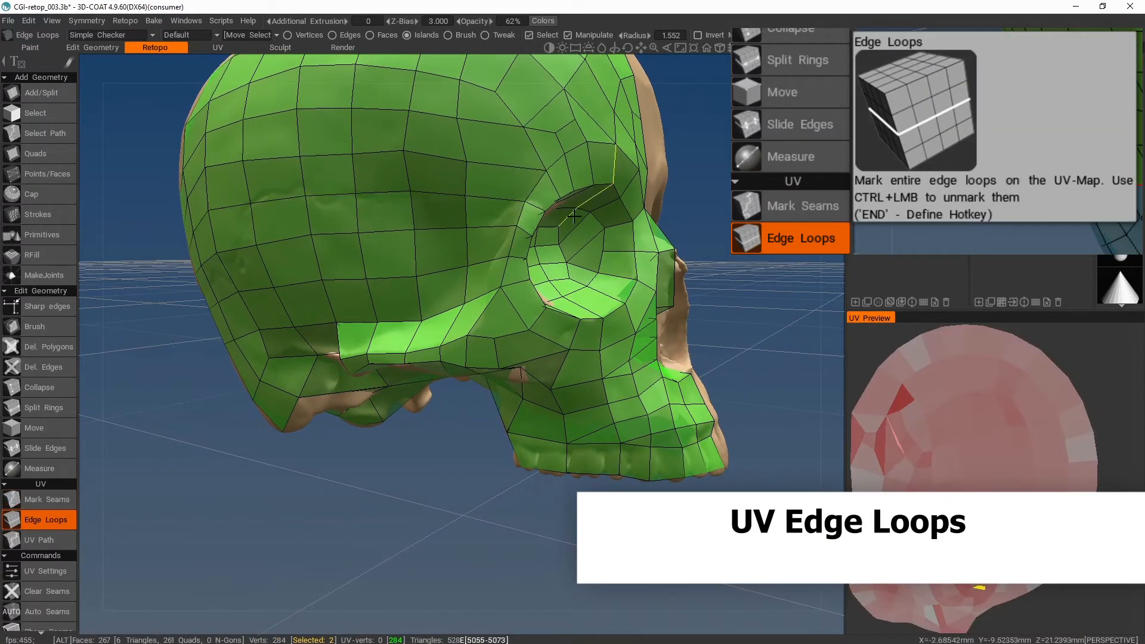
pyautogui.keyDown('alt'); pyautogui.moveTo(567, 211); pyautogui.dragTo(533, 202); pyautogui.keyUp('alt')
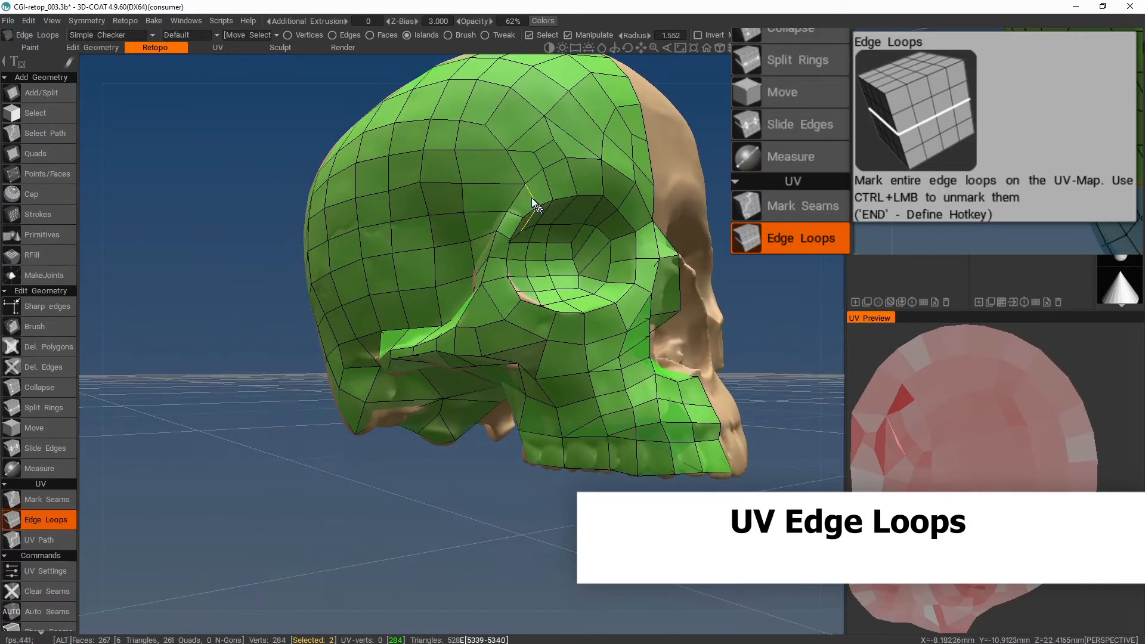
pyautogui.click(591, 193)
pyautogui.keyDown('alt'); pyautogui.moveTo(686, 258); pyautogui.dragTo(709, 282); pyautogui.keyUp('alt')
pyautogui.keyDown('alt'); pyautogui.moveTo(710, 283); pyautogui.dragTo(516, 370, button='middle'); pyautogui.keyUp('alt')
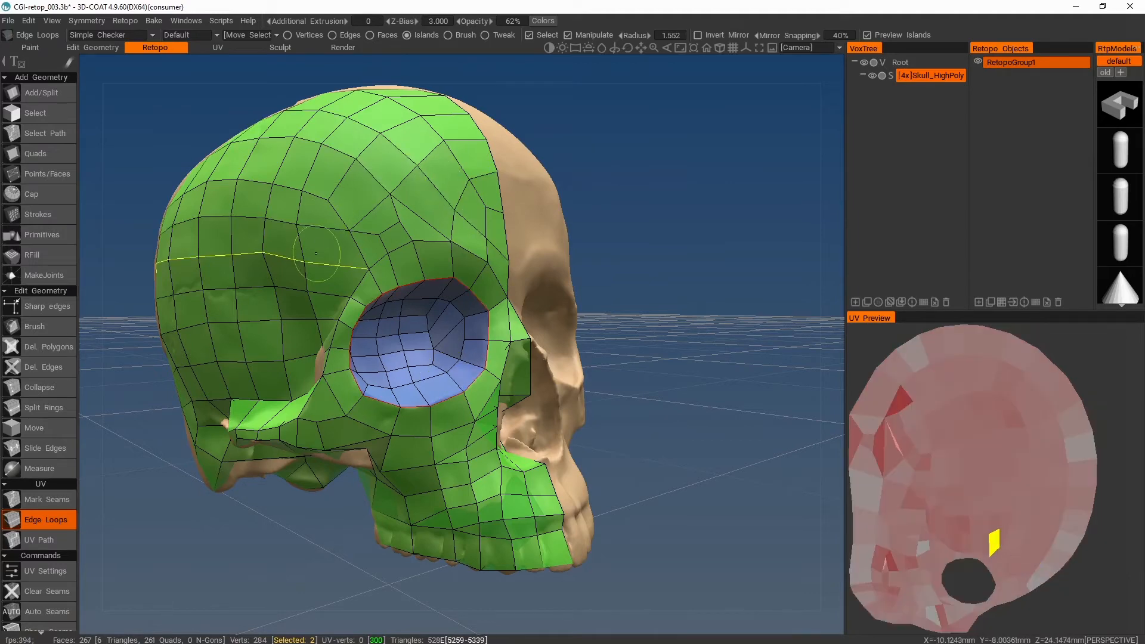
# Mark seam loops from the eye socket to the nose bridge's centre line and to the opening behind the cheekbone arch
pyautogui.keyDown('alt'); pyautogui.moveTo(372, 272); pyautogui.dragTo(545, 231); pyautogui.keyUp('alt')
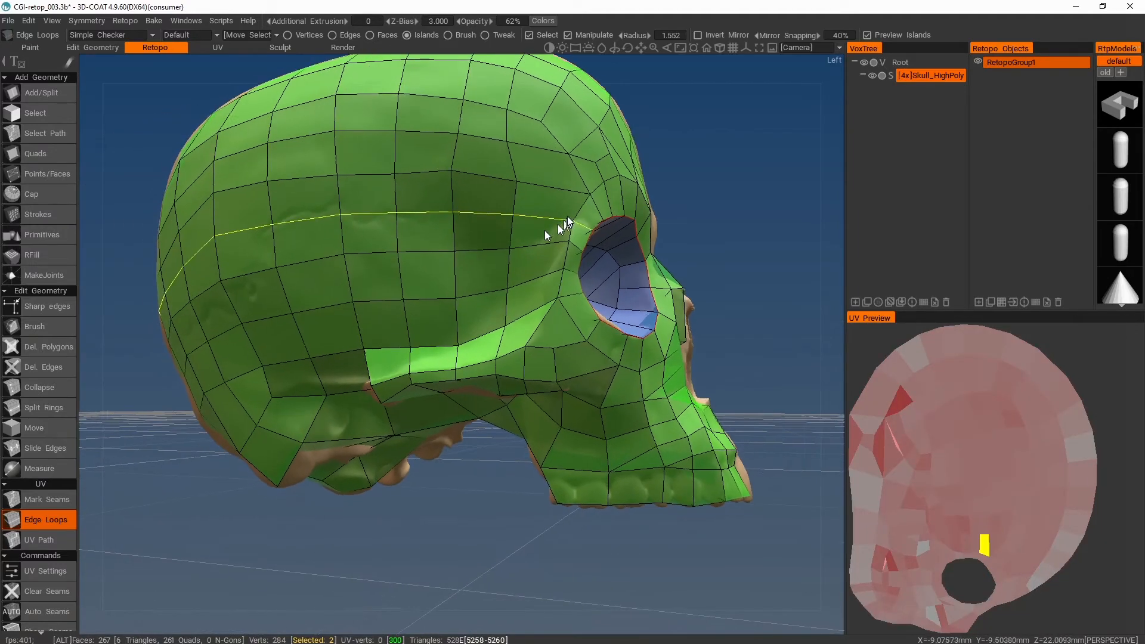
pyautogui.keyDown('alt'); pyautogui.moveTo(513, 270); pyautogui.dragTo(563, 272, button='right'); pyautogui.keyUp('alt')
pyautogui.moveTo(520, 265)
pyautogui.keyDown('alt'); pyautogui.mouseDown()
pyautogui.moveTo(508, 307)
pyautogui.moveTo(518, 326)
pyautogui.moveTo(484, 284)
pyautogui.moveTo(495, 267)
pyautogui.moveTo(512, 311)
pyautogui.moveTo(552, 327)
pyautogui.moveTo(509, 330)
pyautogui.moveTo(596, 280)
pyautogui.mouseUp(); pyautogui.keyUp('alt')
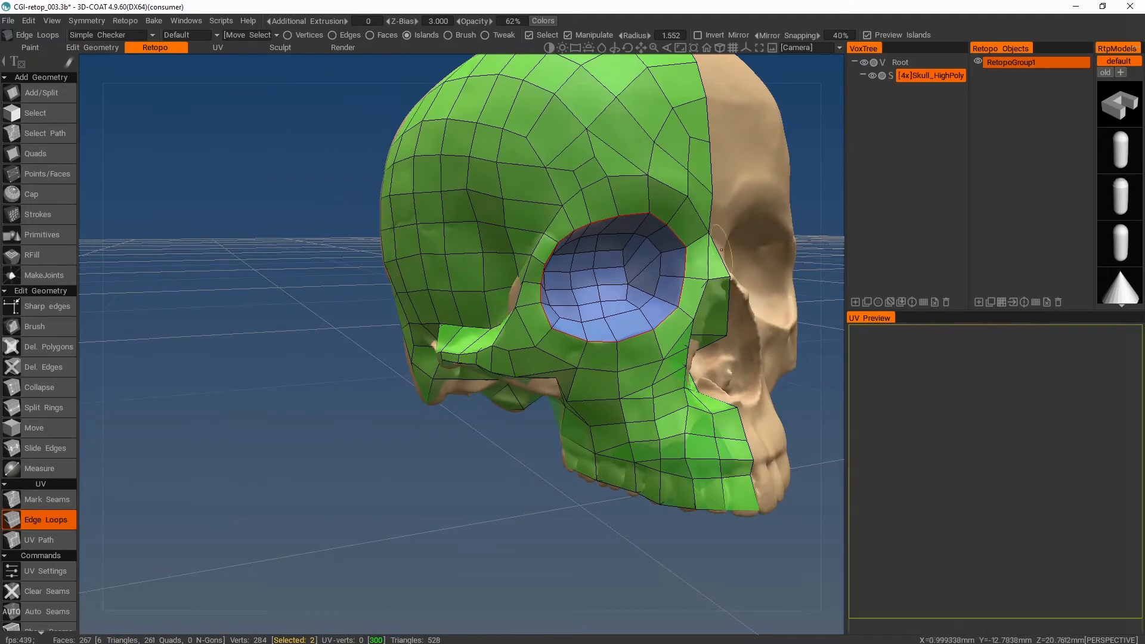
pyautogui.keyDown('alt'); pyautogui.moveTo(696, 241); pyautogui.dragTo(570, 292); pyautogui.keyUp('alt')
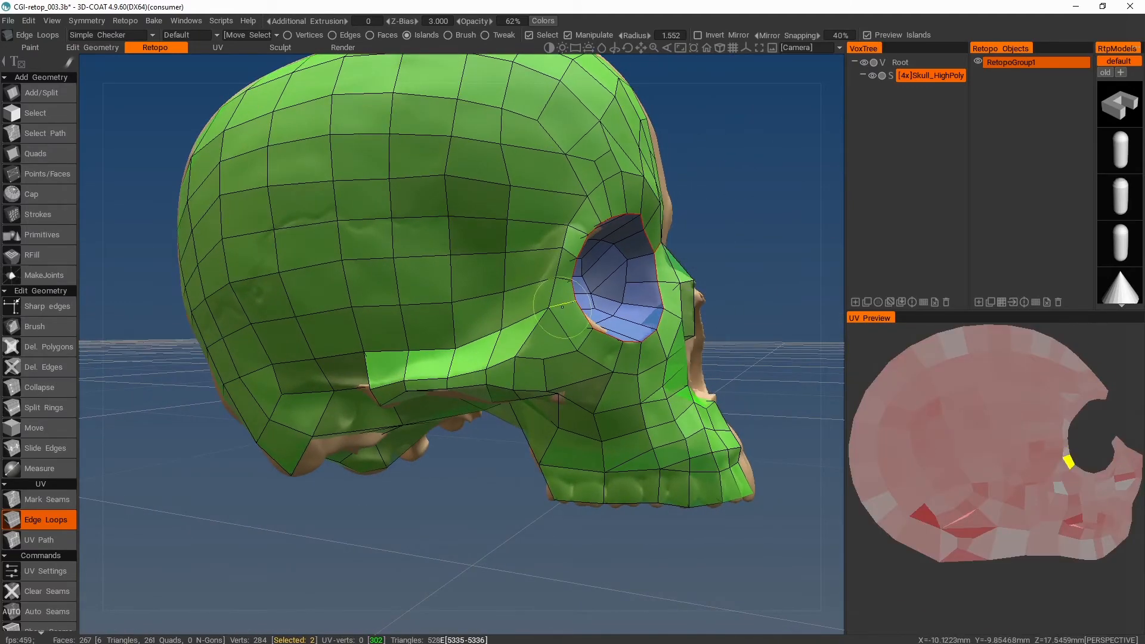
pyautogui.keyDown('alt'); pyautogui.moveTo(468, 340); pyautogui.dragTo(498, 240); pyautogui.keyUp('alt')
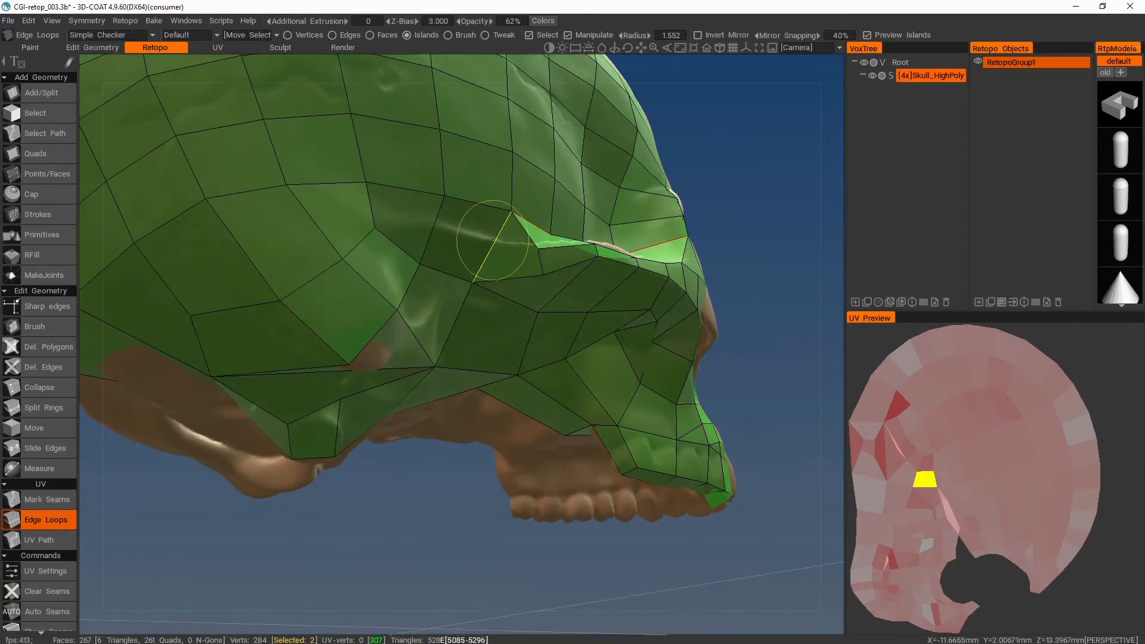
# Mark a seam loop behind the cheekbone arch and across the skull's underside to the centre line, separating the face from the cranium
pyautogui.click(458, 321)
pyautogui.keyDown('alt'); pyautogui.moveTo(458, 320); pyautogui.dragTo(463, 406, button='right'); pyautogui.keyUp('alt')
pyautogui.keyDown('alt'); pyautogui.moveTo(462, 405); pyautogui.dragTo(501, 369); pyautogui.keyUp('alt')
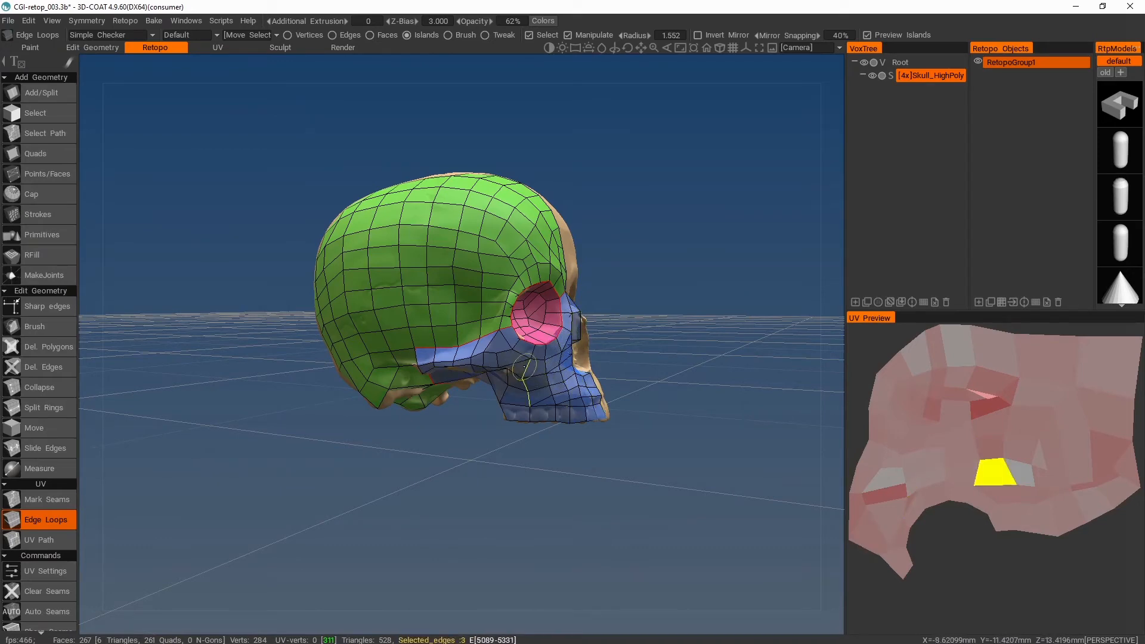
pyautogui.keyDown('alt'); pyautogui.moveTo(522, 415); pyautogui.dragTo(624, 288); pyautogui.keyUp('alt')
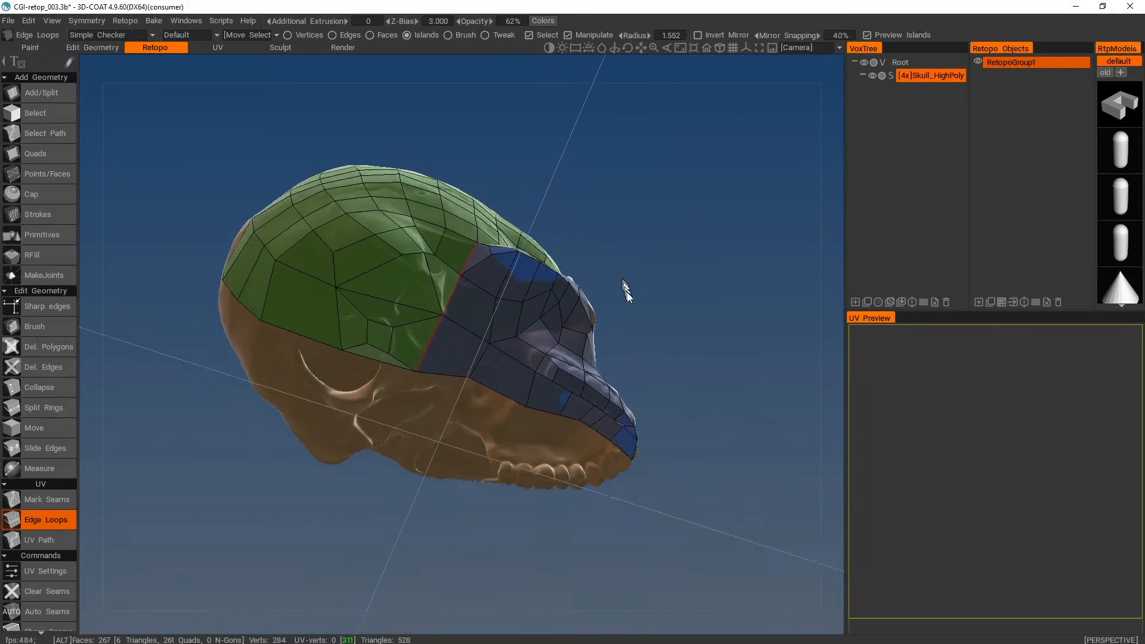
# Mark seams along the inner and outer edges of the upper tooth row so its underside forms a separate UV island
pyautogui.scroll(4, 624, 288)
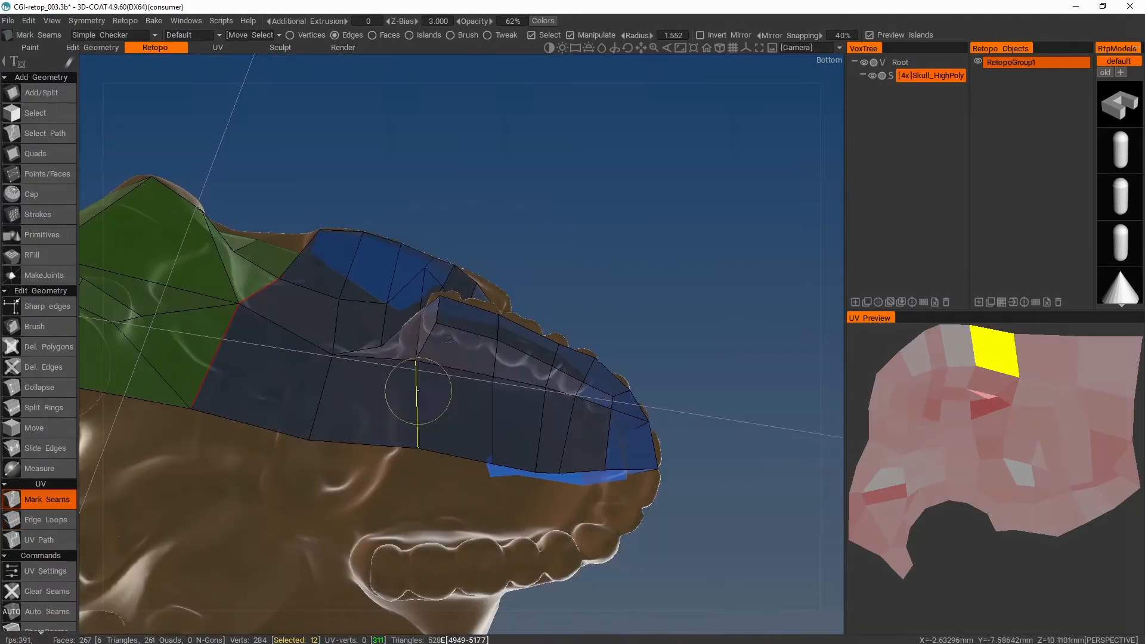
pyautogui.click(495, 388)
pyautogui.keyDown('alt'); pyautogui.moveTo(540, 435); pyautogui.dragTo(611, 515); pyautogui.keyUp('alt')
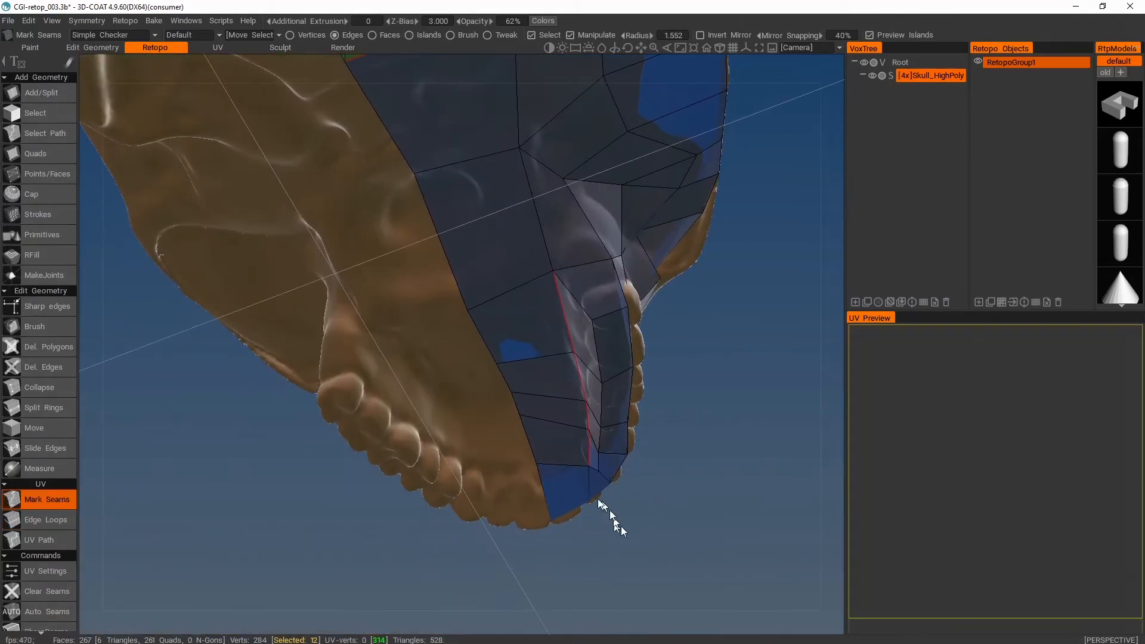
pyautogui.keyDown('alt'); pyautogui.moveTo(575, 467); pyautogui.dragTo(465, 268); pyautogui.keyUp('alt')
pyautogui.keyDown('alt'); pyautogui.moveTo(618, 404); pyautogui.dragTo(524, 356); pyautogui.keyUp('alt')
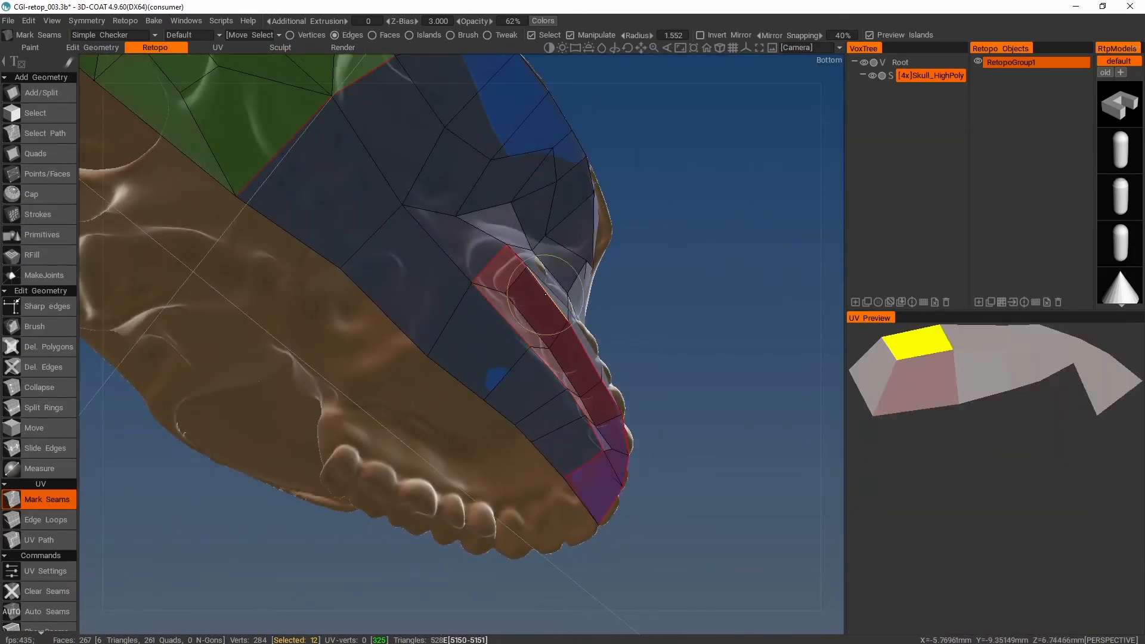
# Clear the seam edges between tooth row and palate, and mark a seam across the palate to the centre line
pyautogui.moveTo(590, 376)
pyautogui.keyDown('alt'); pyautogui.mouseDown()
pyautogui.moveTo(490, 413)
pyautogui.moveTo(578, 405)
pyautogui.mouseUp(); pyautogui.keyUp('alt')
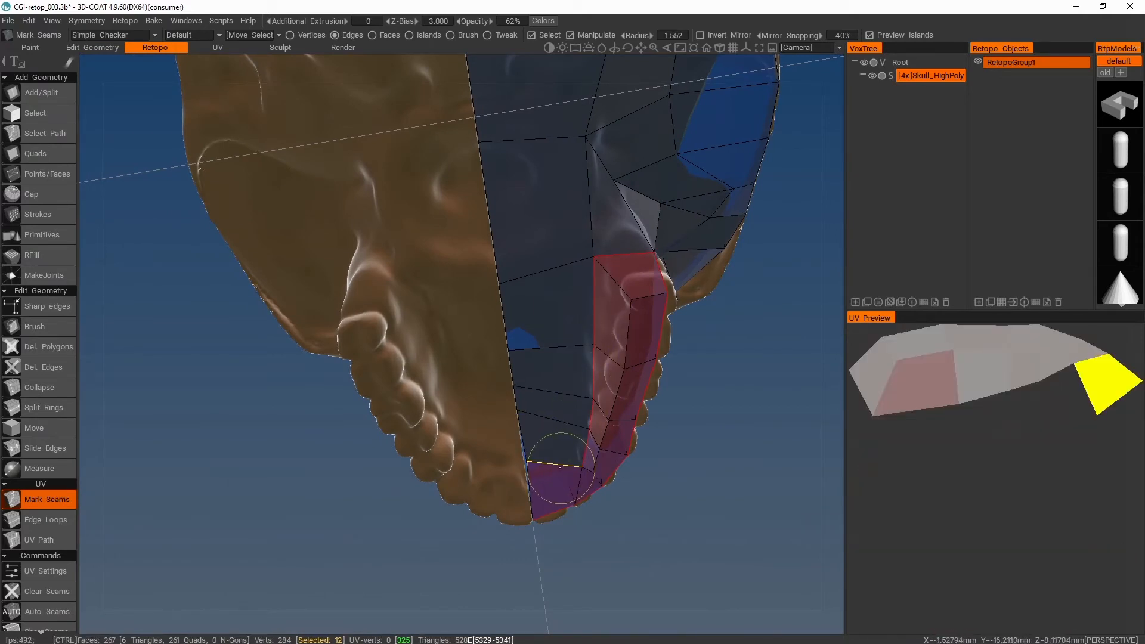
pyautogui.keyDown('ctrl'); pyautogui.click(587, 453); pyautogui.keyUp('ctrl')
pyautogui.keyDown('ctrl'); pyautogui.click(585, 417); pyautogui.keyUp('ctrl')
pyautogui.keyDown('ctrl'); pyautogui.click(601, 382); pyautogui.keyUp('ctrl')
pyautogui.keyDown('ctrl'); pyautogui.click(577, 309); pyautogui.keyUp('ctrl')
pyautogui.click(549, 268)
# Mark seams along the lower edge and side of the nasal opening with Mark Seams, separating the inner nose faces
pyautogui.keyDown('alt'); pyautogui.moveTo(587, 341); pyautogui.dragTo(503, 382); pyautogui.keyUp('alt')
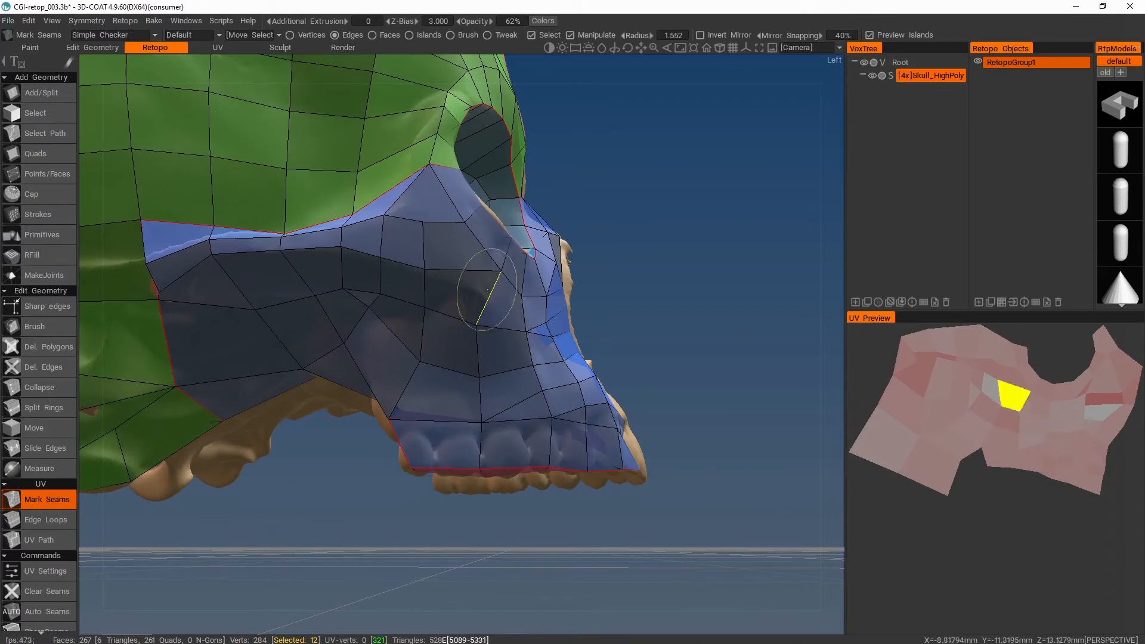
pyautogui.keyDown('alt'); pyautogui.moveTo(559, 298); pyautogui.dragTo(593, 289); pyautogui.keyUp('alt')
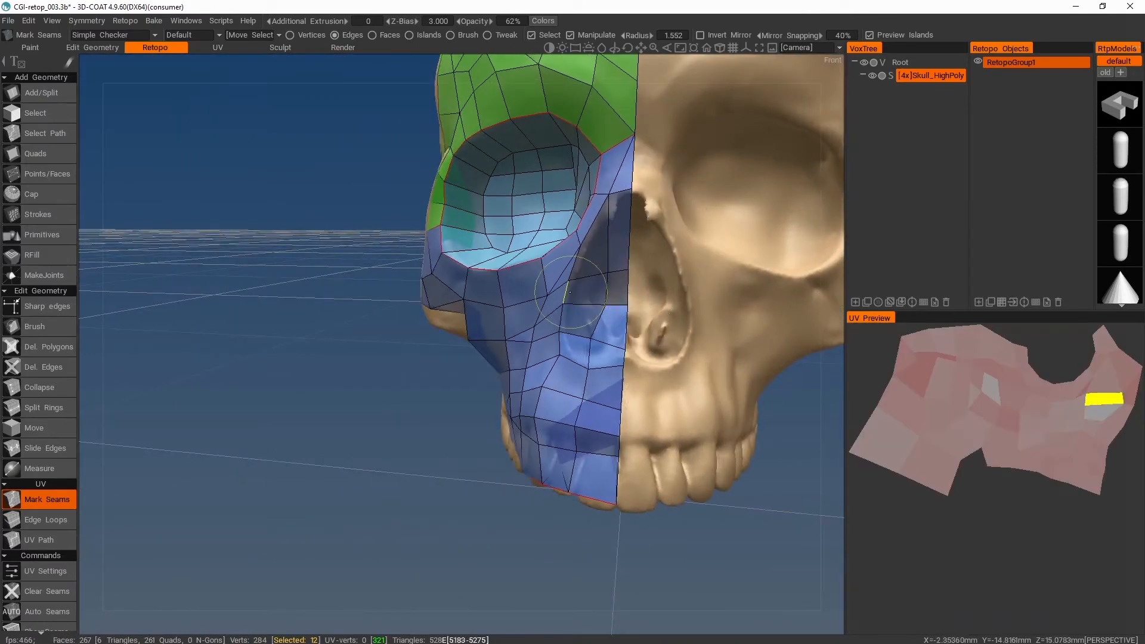
pyautogui.click(45, 519)
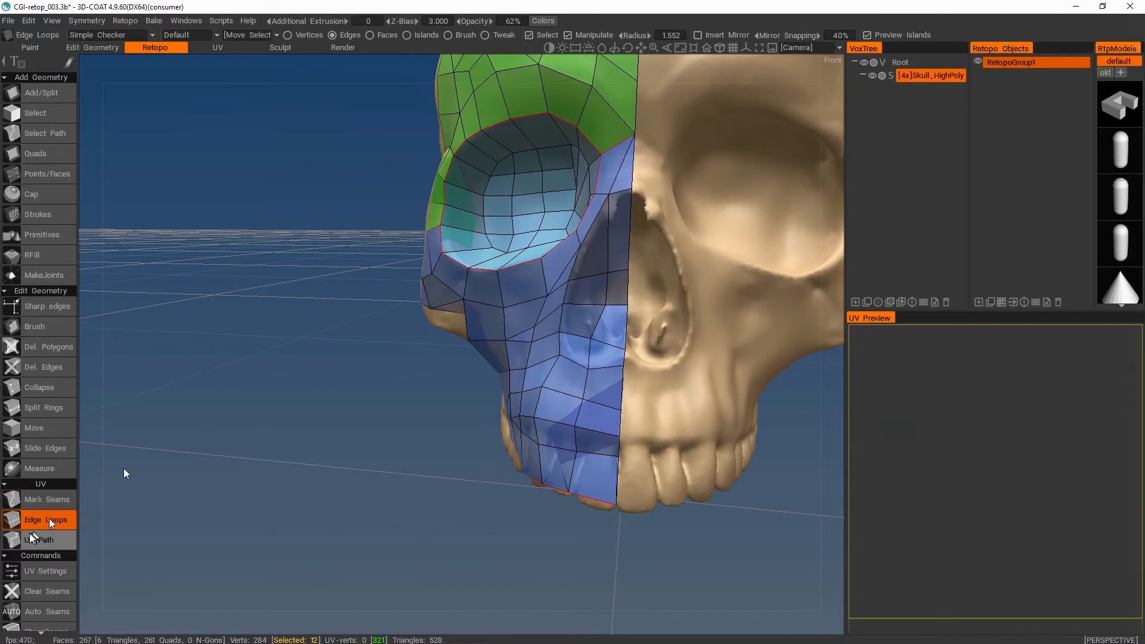
pyautogui.click(45, 499)
pyautogui.click(571, 351)
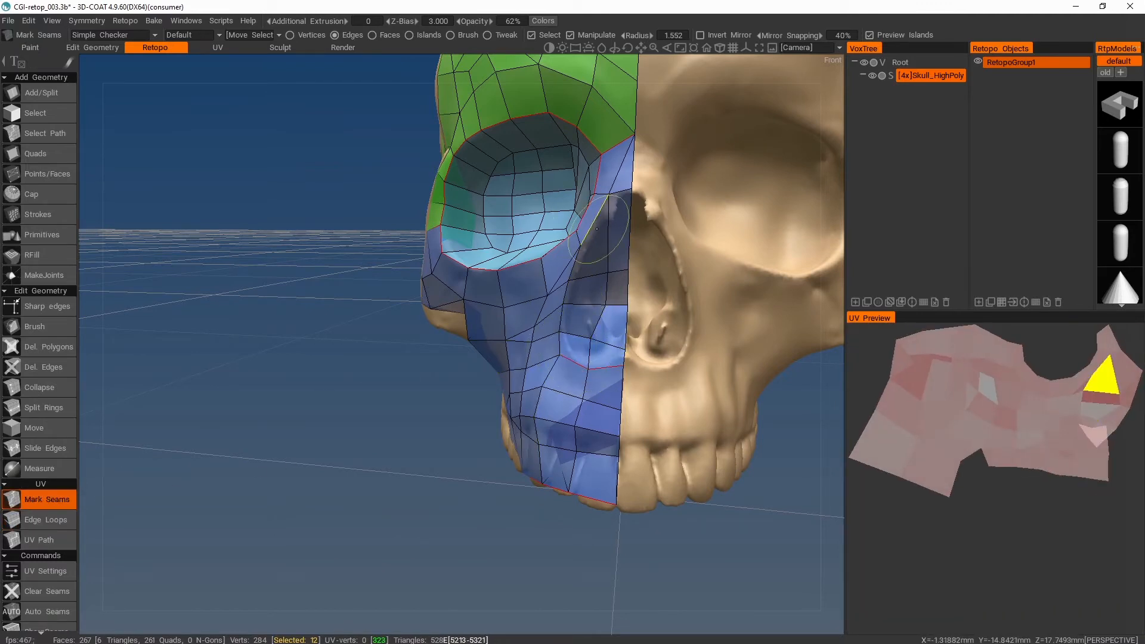
pyautogui.click(560, 337)
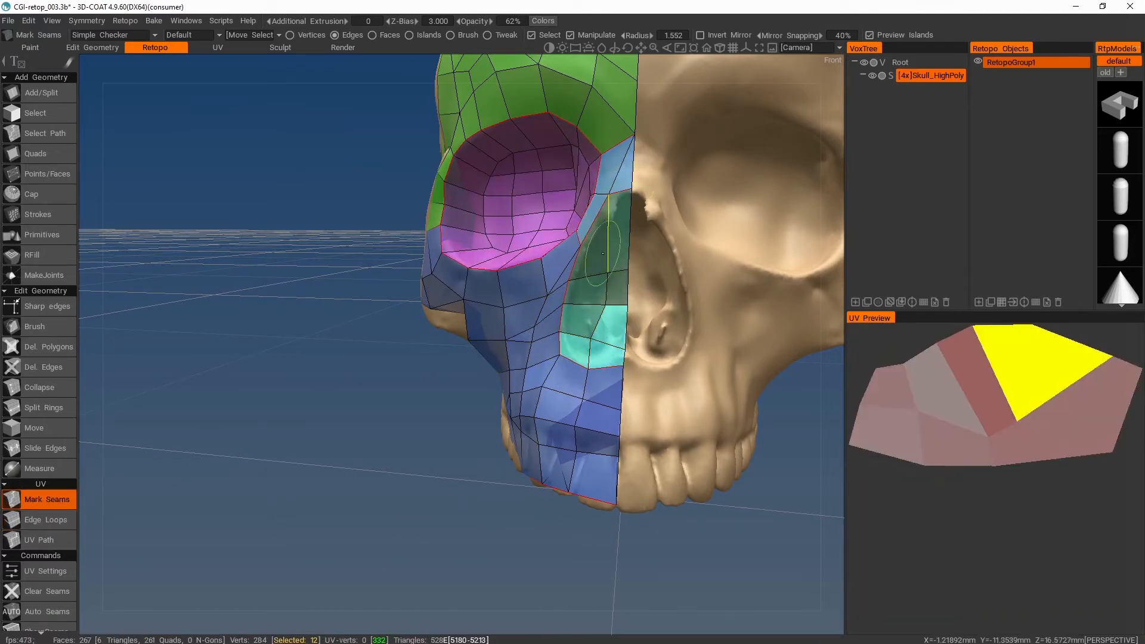
# Clear the seam separating the nose bridge from the face, and re-mark the seam between the eye socket and the bridge's centre line
pyautogui.keyDown('alt'); pyautogui.moveTo(561, 338); pyautogui.dragTo(572, 237); pyautogui.keyUp('alt')
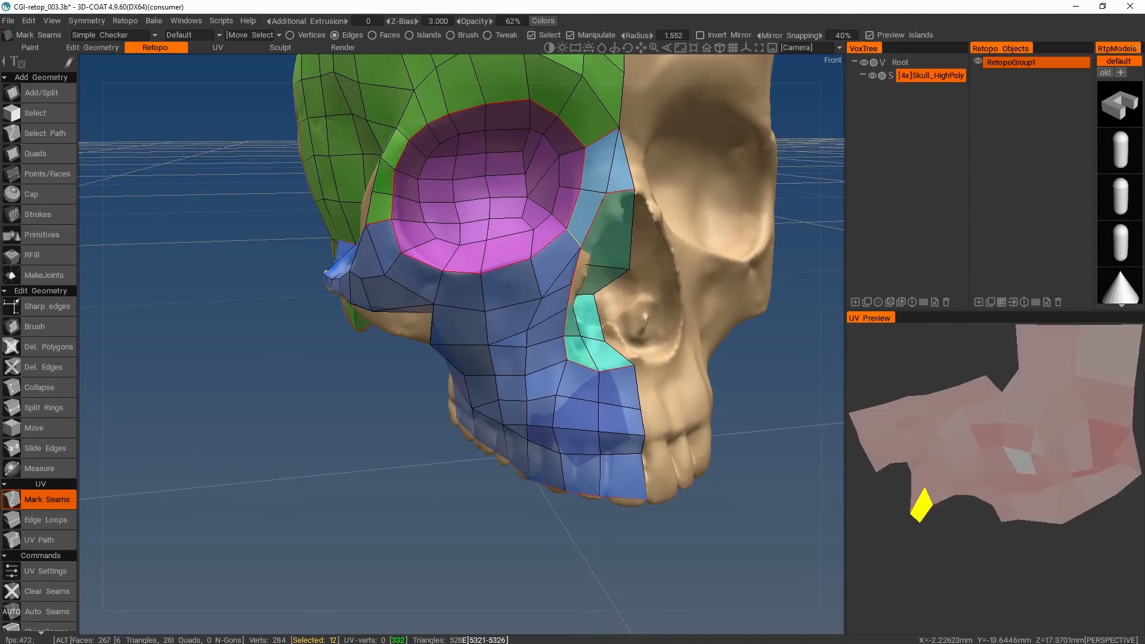
pyautogui.keyDown('ctrl'); pyautogui.click(619, 187); pyautogui.keyUp('ctrl')
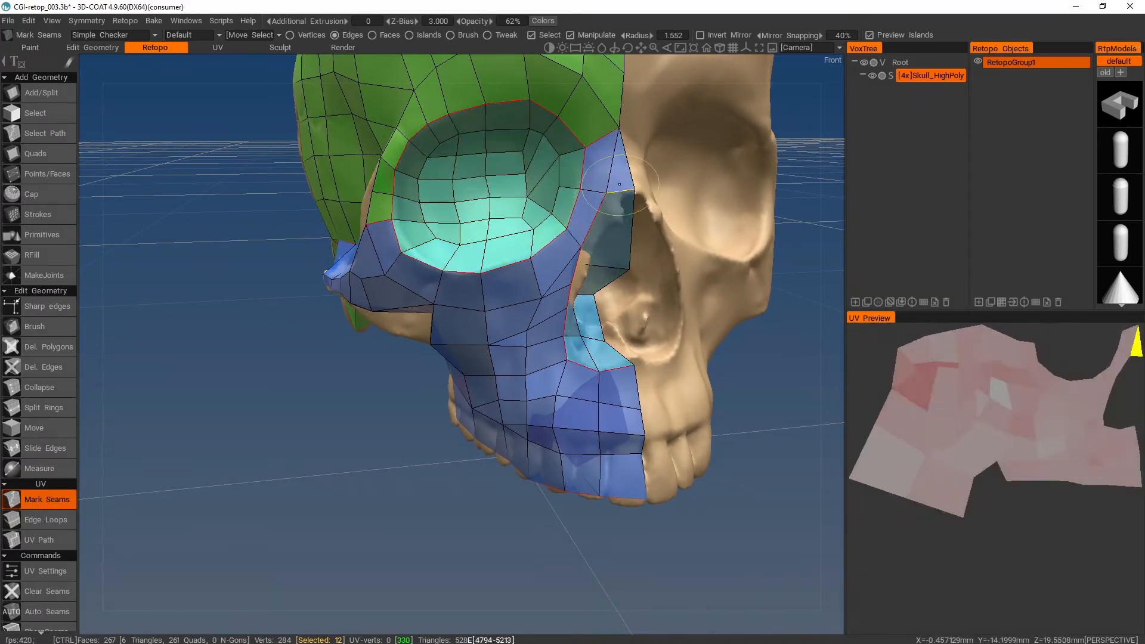
pyautogui.keyDown('ctrl'); pyautogui.click(601, 150); pyautogui.keyUp('ctrl')
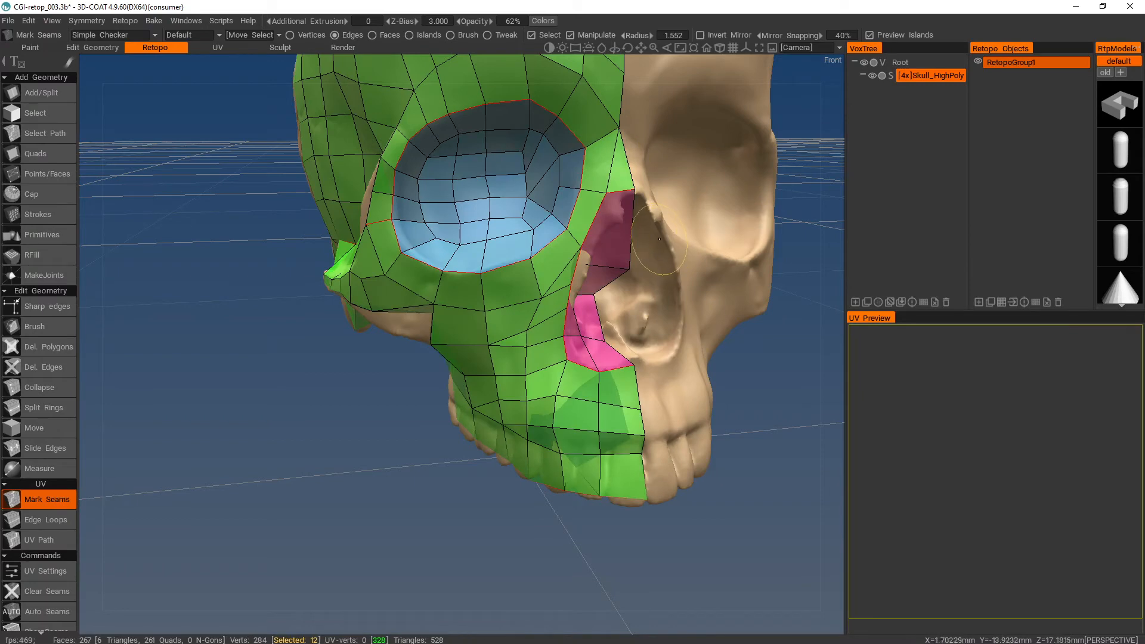
pyautogui.keyDown('alt'); pyautogui.moveTo(657, 241); pyautogui.dragTo(626, 214); pyautogui.keyUp('alt')
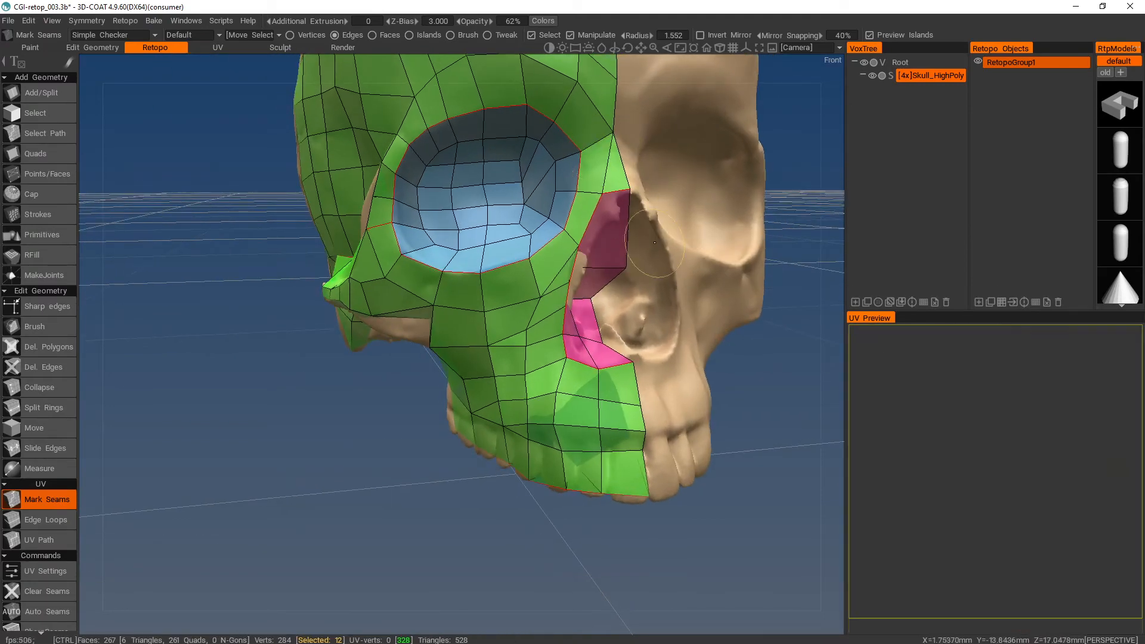
pyautogui.click(610, 191)
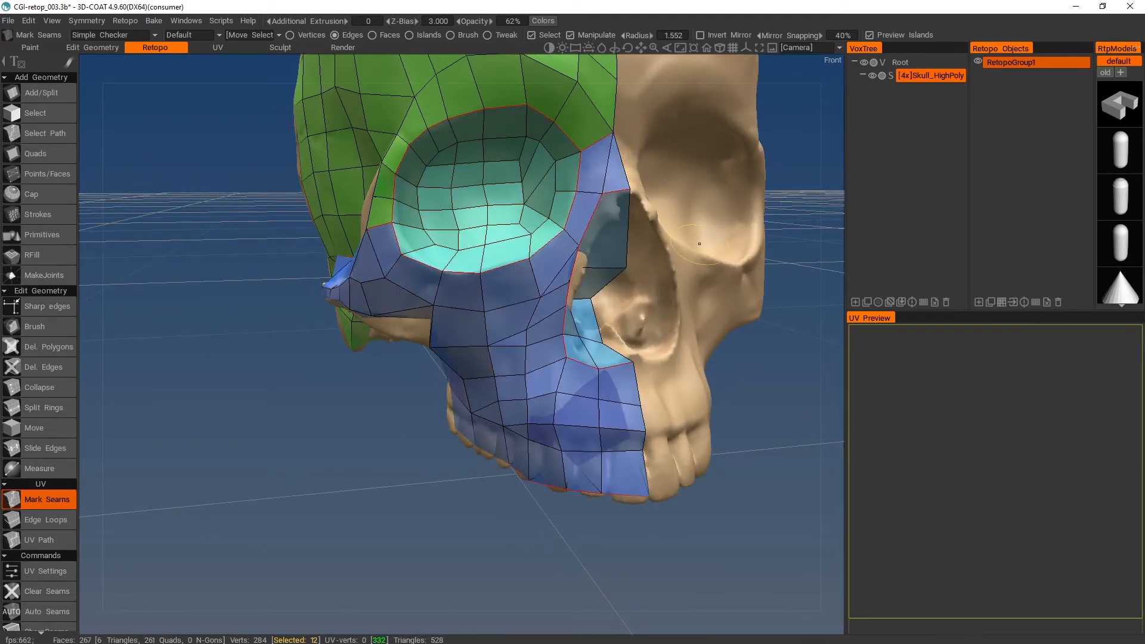
# Mark a seam from the cheekbone arch around to the back of the skull, separating the skull base from the cranium
pyautogui.keyDown('alt'); pyautogui.moveTo(686, 242); pyautogui.dragTo(620, 250); pyautogui.keyUp('alt')
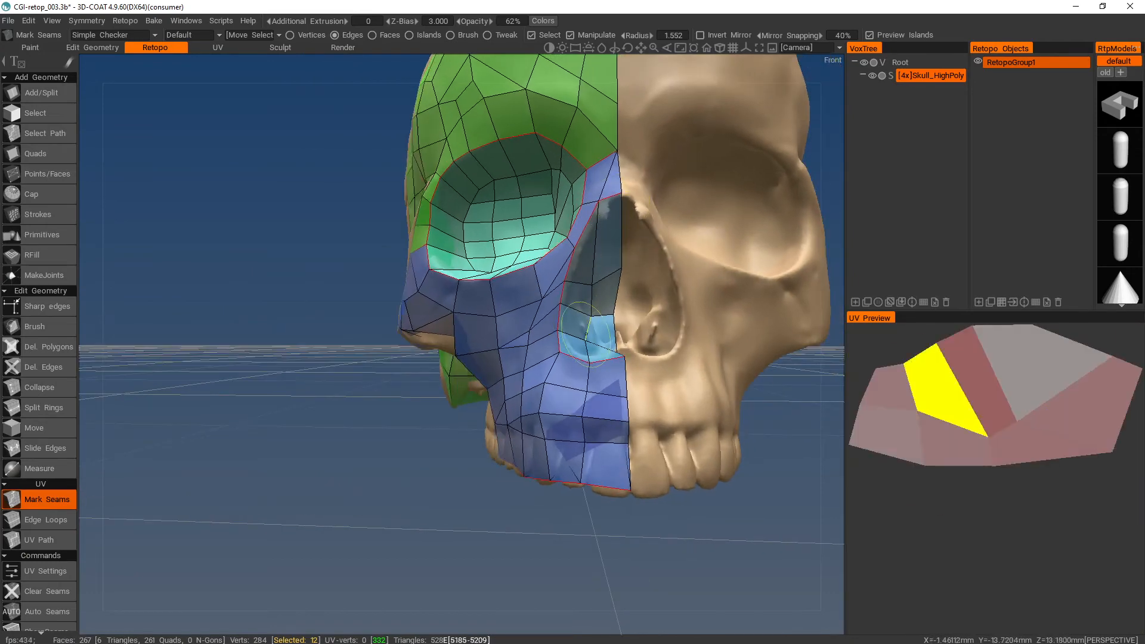
pyautogui.keyDown('alt'); pyautogui.moveTo(596, 341); pyautogui.dragTo(334, 310); pyautogui.keyUp('alt')
pyautogui.keyDown('alt'); pyautogui.moveTo(255, 340); pyautogui.dragTo(340, 281); pyautogui.keyUp('alt')
pyautogui.keyDown('alt'); pyautogui.moveTo(353, 241); pyautogui.dragTo(292, 264); pyautogui.keyUp('alt')
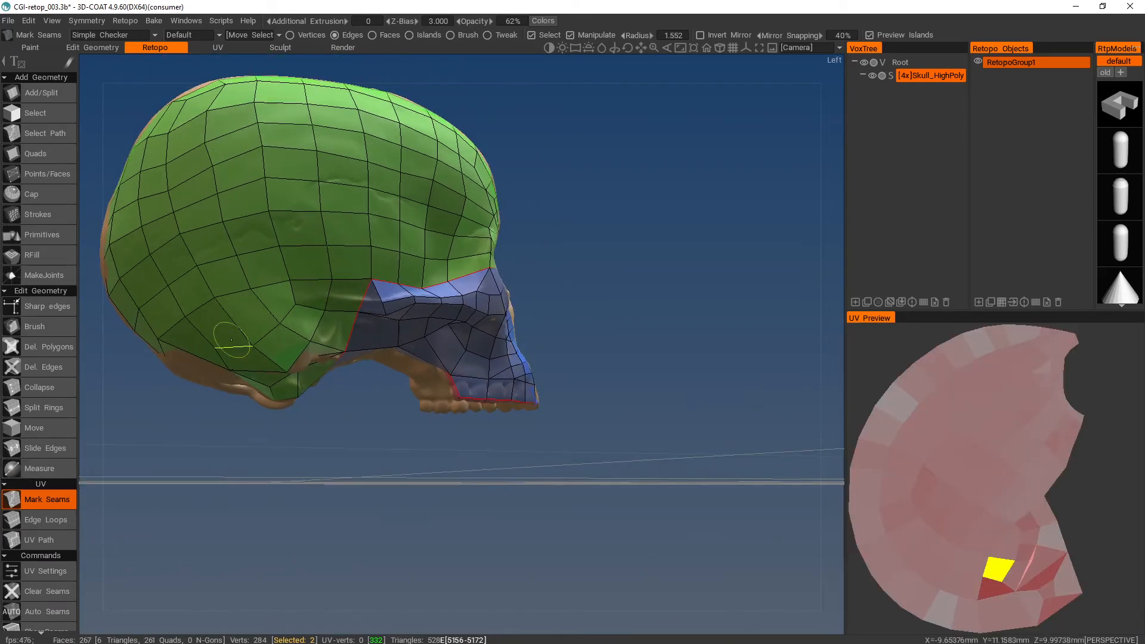
pyautogui.keyDown('shift'); pyautogui.click(298, 280); pyautogui.keyUp('shift')
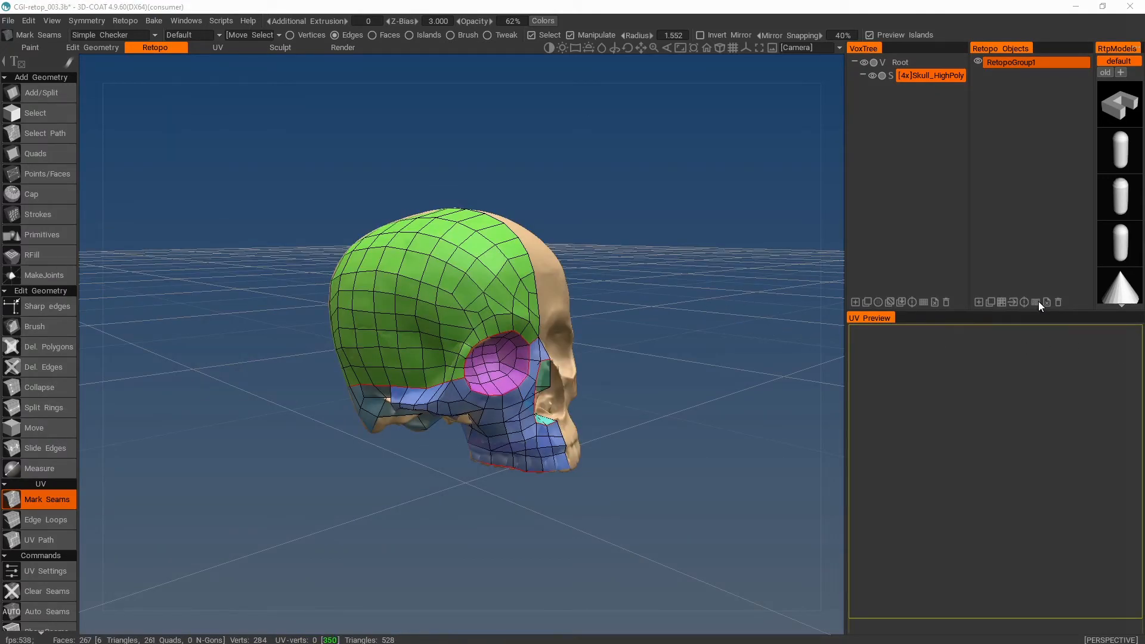
# Subdivide the RetopoGroup1 mesh once
pyautogui.keyDown('alt'); pyautogui.moveTo(703, 322); pyautogui.dragTo(656, 358); pyautogui.keyUp('alt')
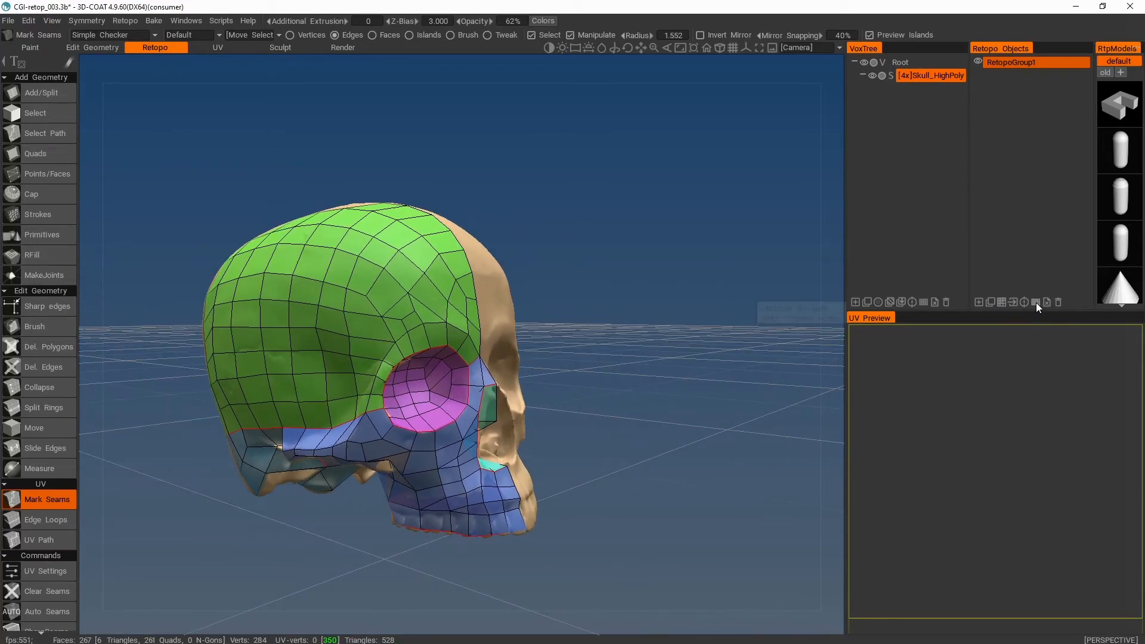
pyautogui.click(1035, 303)
pyautogui.keyDown('alt'); pyautogui.moveTo(704, 322); pyautogui.dragTo(646, 325); pyautogui.keyUp('alt')
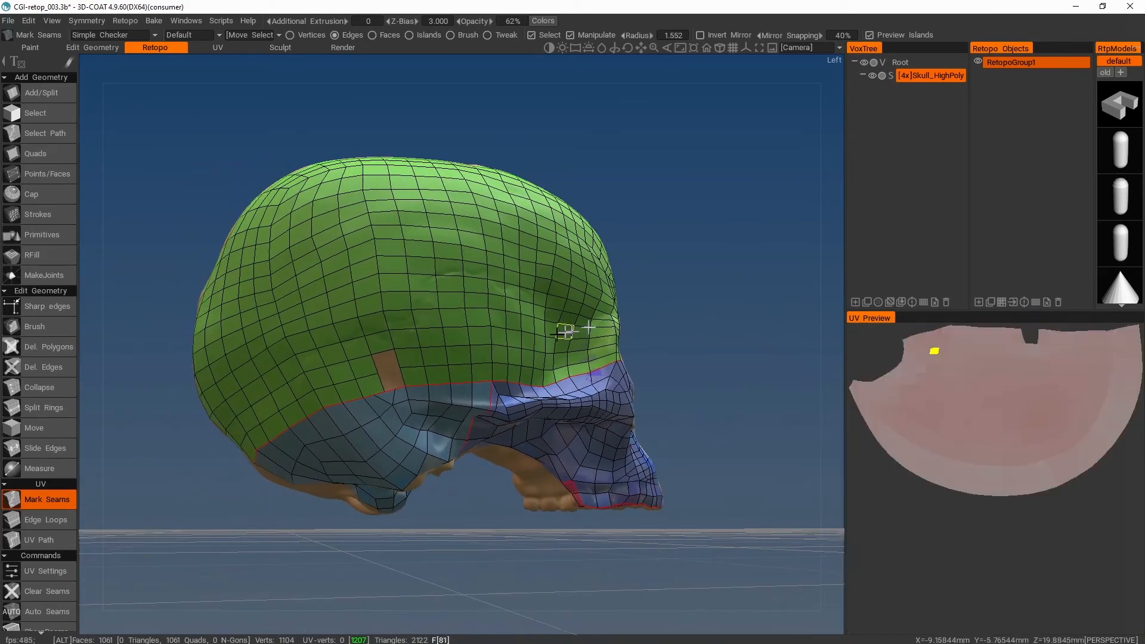
# Close the gap on the side of the cranium with the Quads tool, using the Direct edge extrusion method
pyautogui.scroll(3, 533, 345)
pyautogui.click(53, 154)
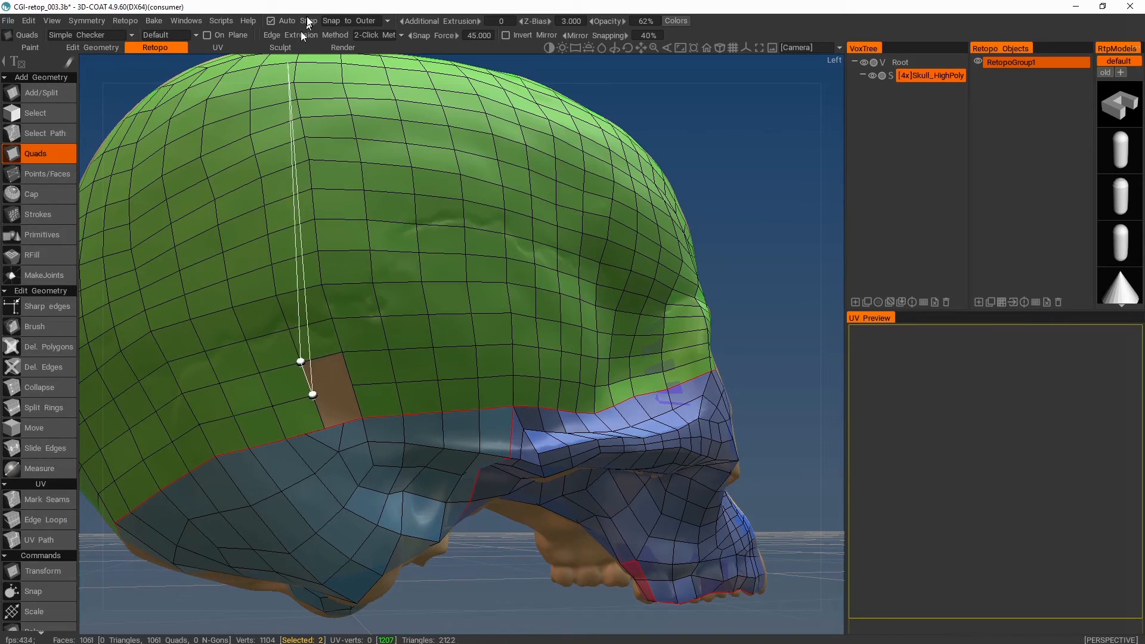
pyautogui.click(378, 35)
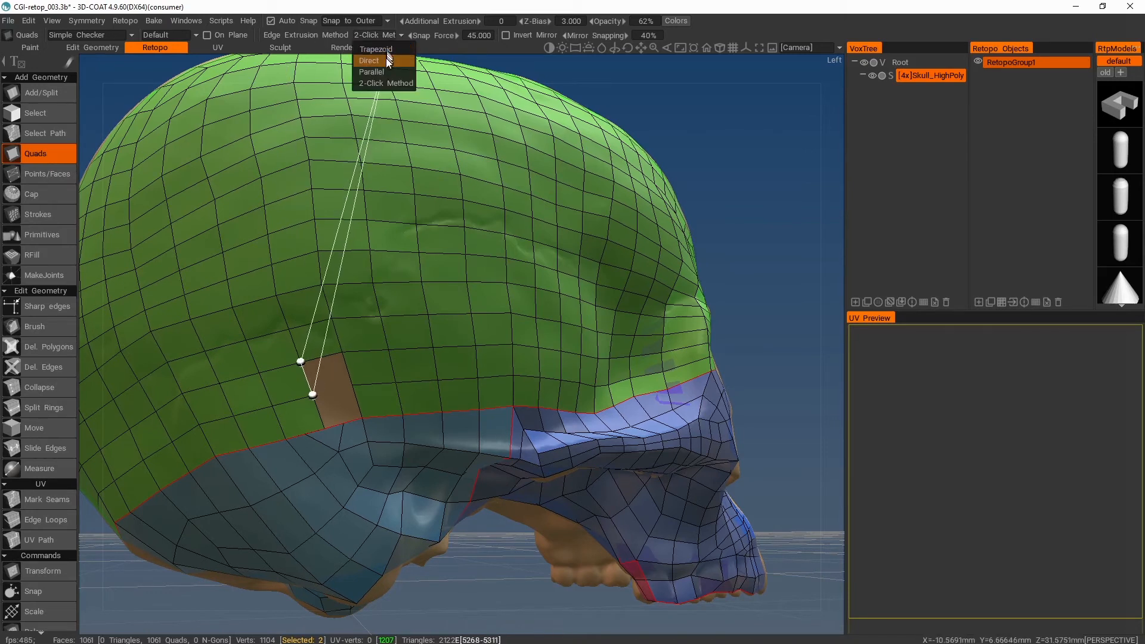
pyautogui.click(385, 58)
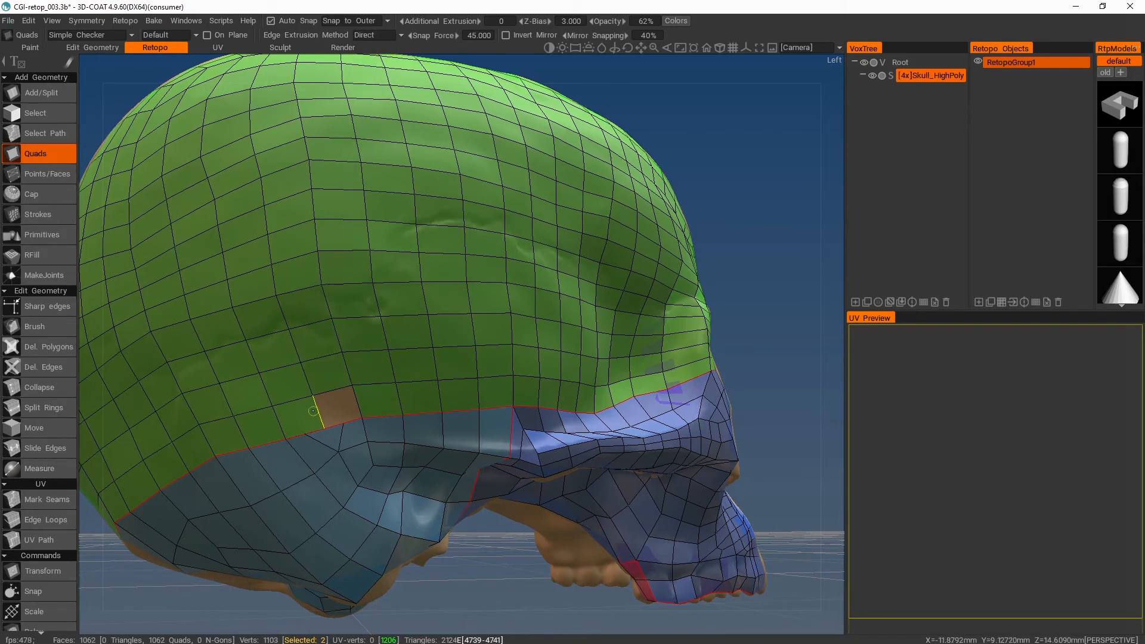
pyautogui.click(357, 401)
pyautogui.keyDown('alt'); pyautogui.moveTo(357, 401); pyautogui.dragTo(466, 389, button='right'); pyautogui.keyUp('alt')
pyautogui.keyDown('alt'); pyautogui.moveTo(466, 389); pyautogui.dragTo(346, 428); pyautogui.keyUp('alt')
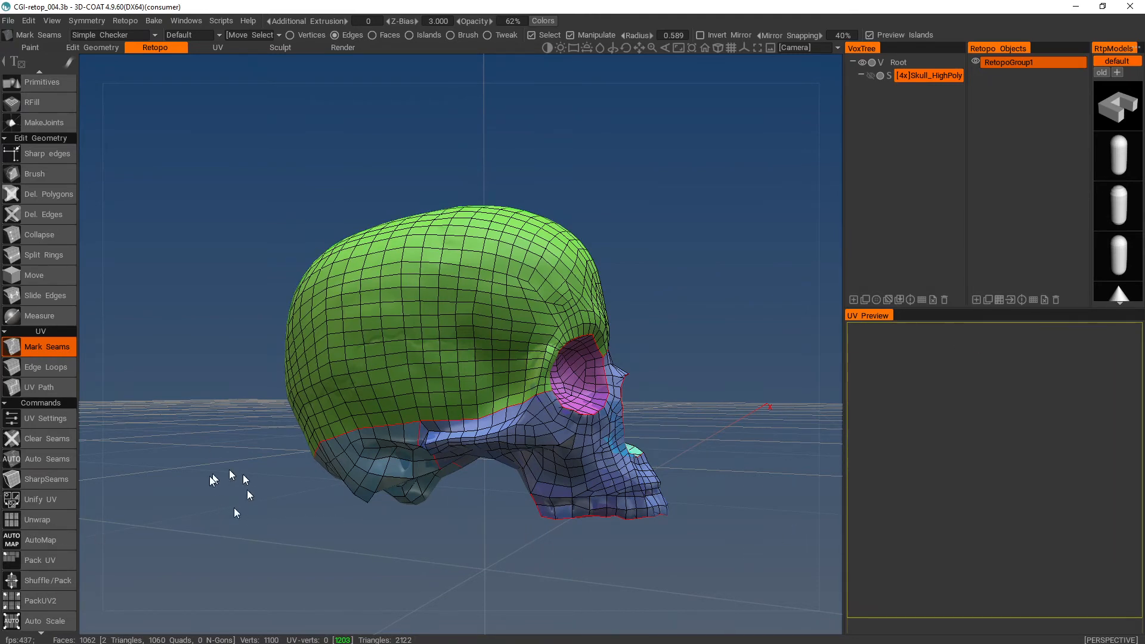
# Run Unify UV and Unwrap on the skull's seam-marked retopo mesh
pyautogui.click(51, 500)
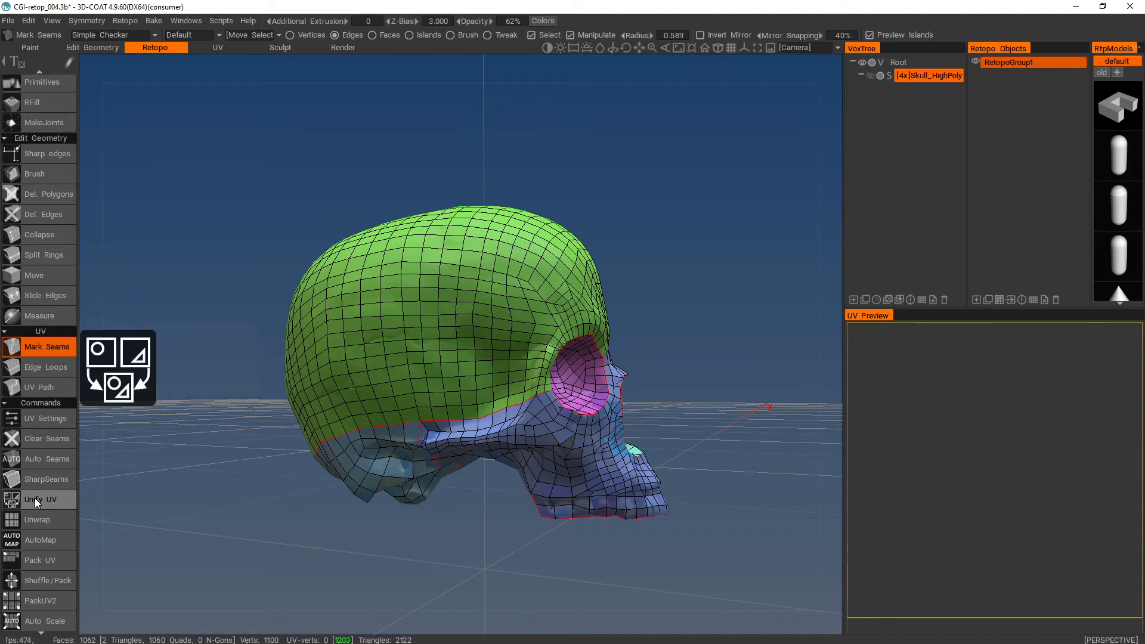
pyautogui.click(47, 526)
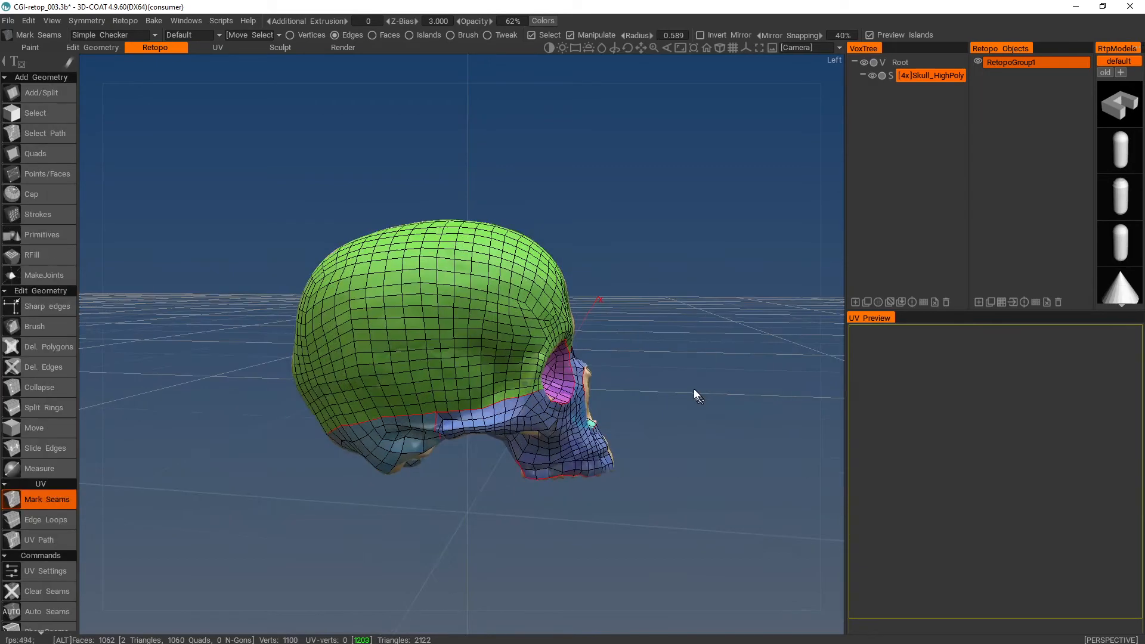
pyautogui.keyDown('alt'); pyautogui.moveTo(695, 391); pyautogui.dragTo(642, 403); pyautogui.keyUp('alt')
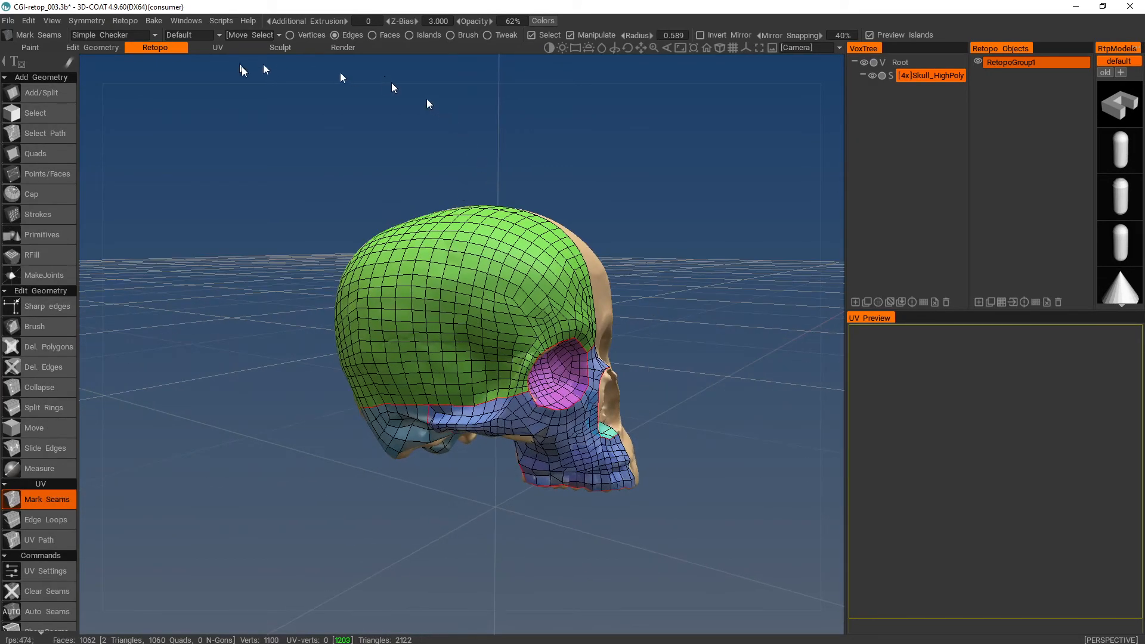
# Start Bake w/ Normal Map (Per-Pixel) and set the scan depth outside the object to 0.913 while previewing the outer shell
pyautogui.click(153, 22)
pyautogui.click(231, 142)
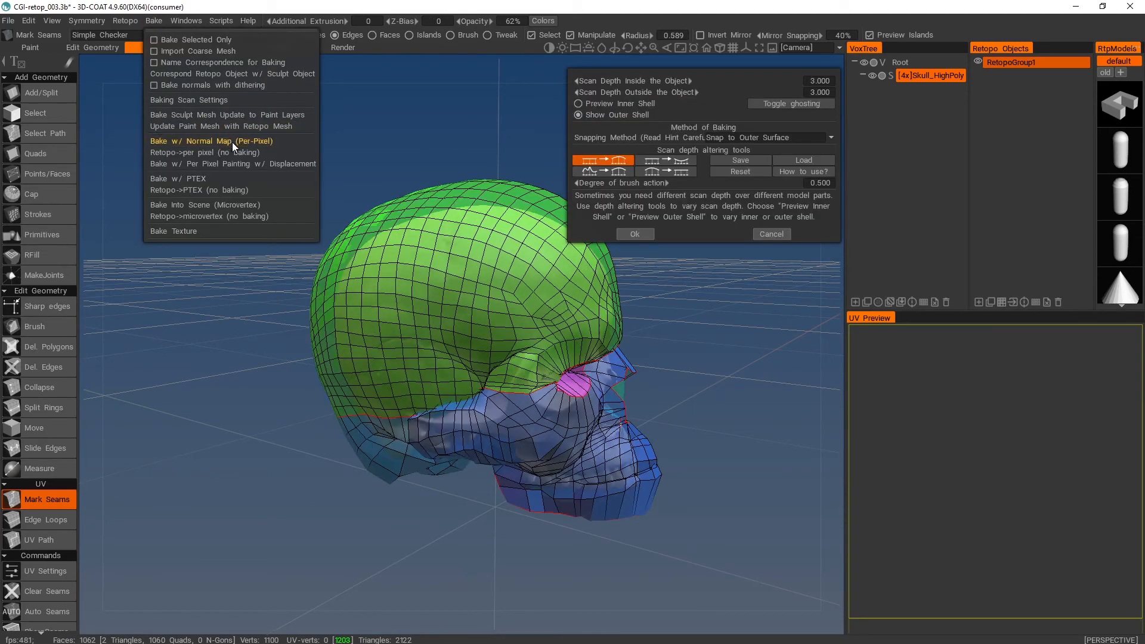
pyautogui.keyDown('alt'); pyautogui.moveTo(732, 362); pyautogui.dragTo(753, 339); pyautogui.keyUp('alt')
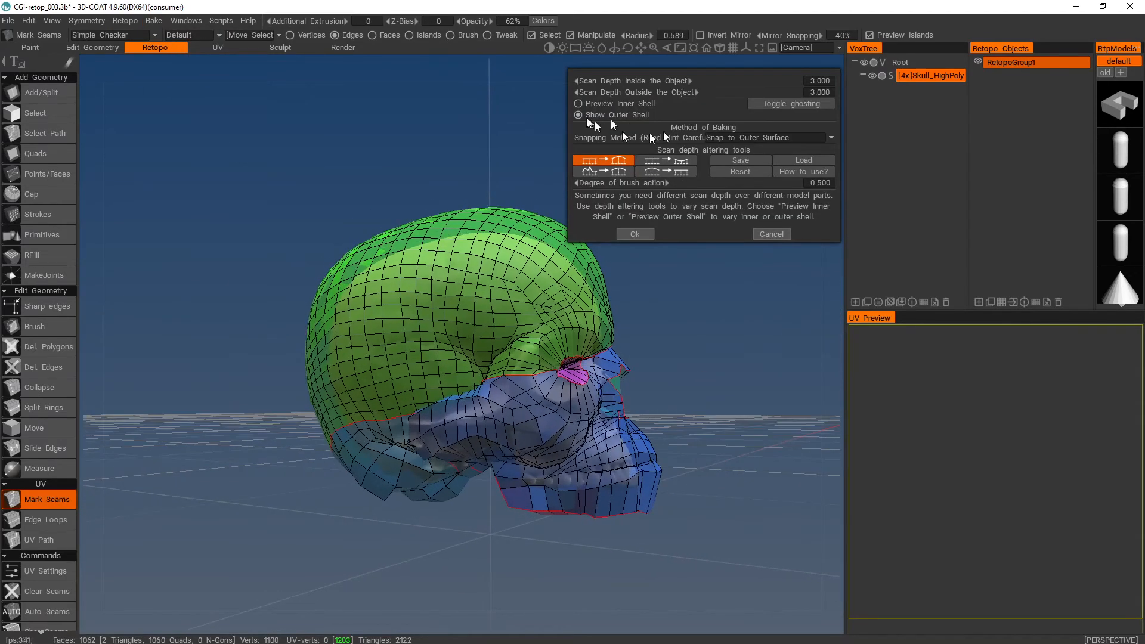
pyautogui.moveTo(650, 95); pyautogui.dragTo(578, 132)
pyautogui.moveTo(436, 179); pyautogui.dragTo(535, 167)
# Preview the inner shell and set the scan depth inside the object to 0.630
pyautogui.click(621, 105)
pyautogui.moveTo(718, 260); pyautogui.dragTo(626, 304)
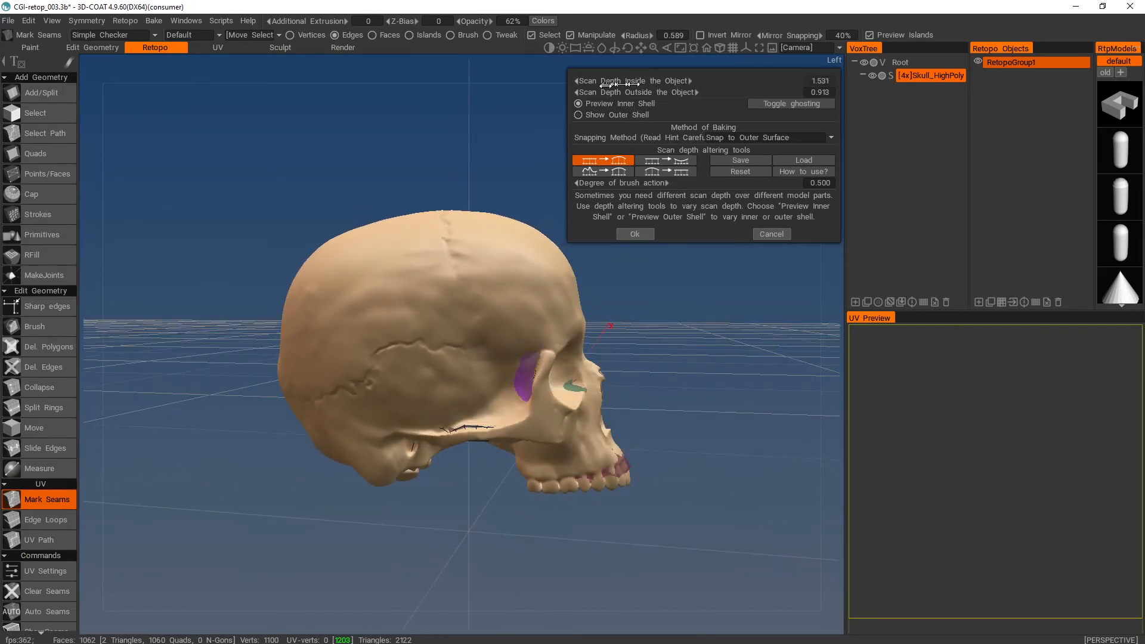
pyautogui.moveTo(559, 97); pyautogui.dragTo(562, 124)
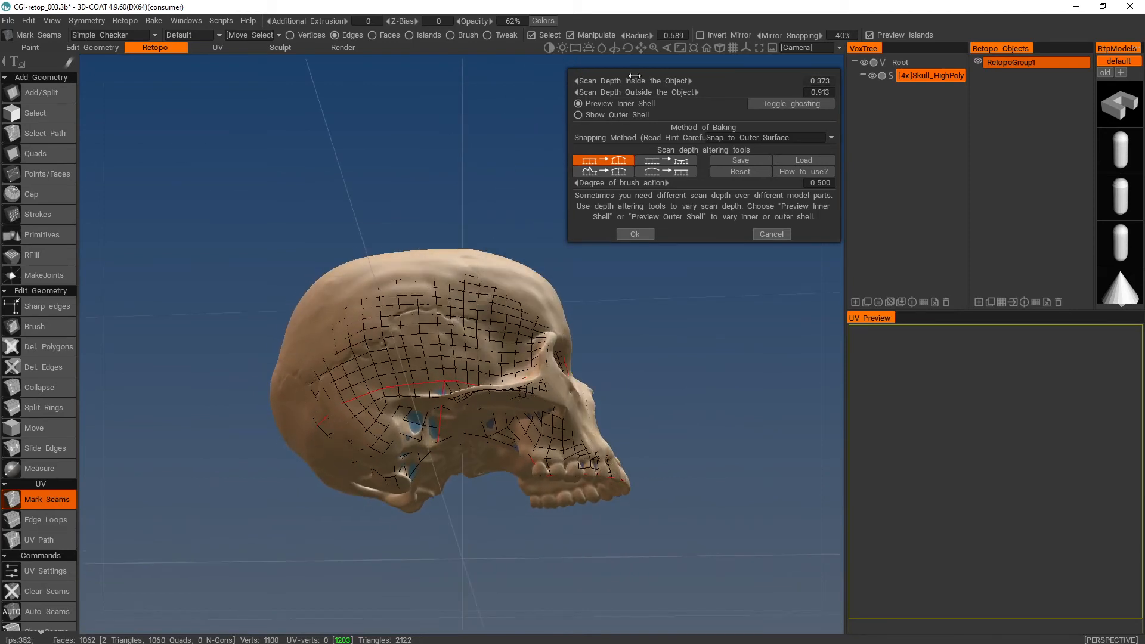
pyautogui.moveTo(634, 80); pyautogui.dragTo(673, 88)
# Accept the scan depths and bake for per-pixel painting with the Unreal Engine normal map preset and a 2048 by 2048 texture
pyautogui.keyDown('alt'); pyautogui.moveTo(741, 296); pyautogui.dragTo(663, 256); pyautogui.keyUp('alt')
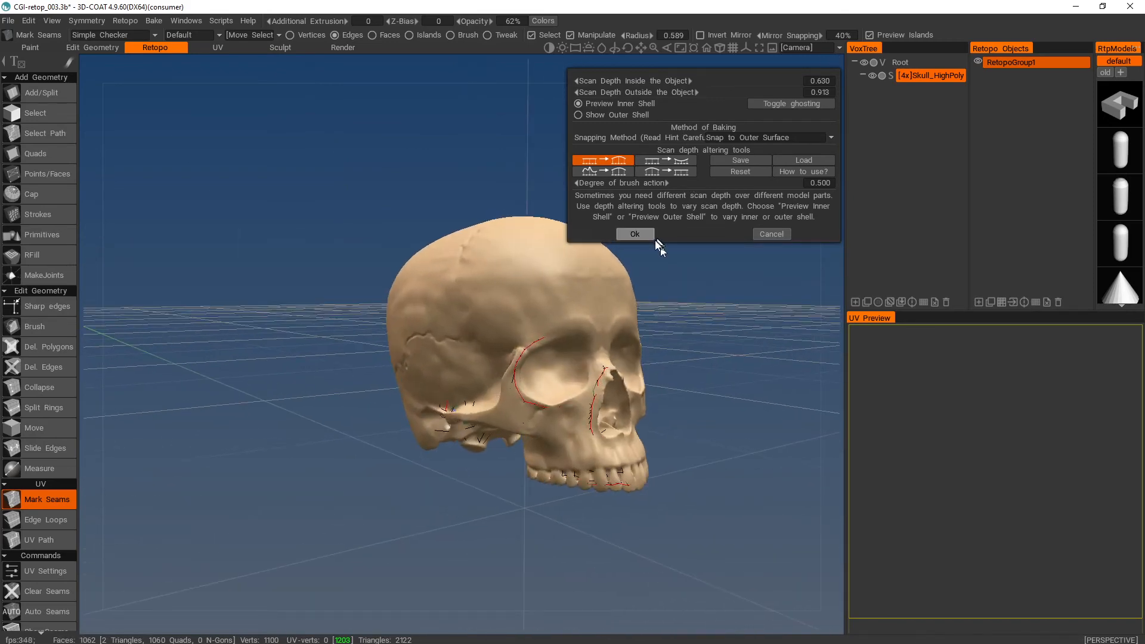
pyautogui.click(647, 234)
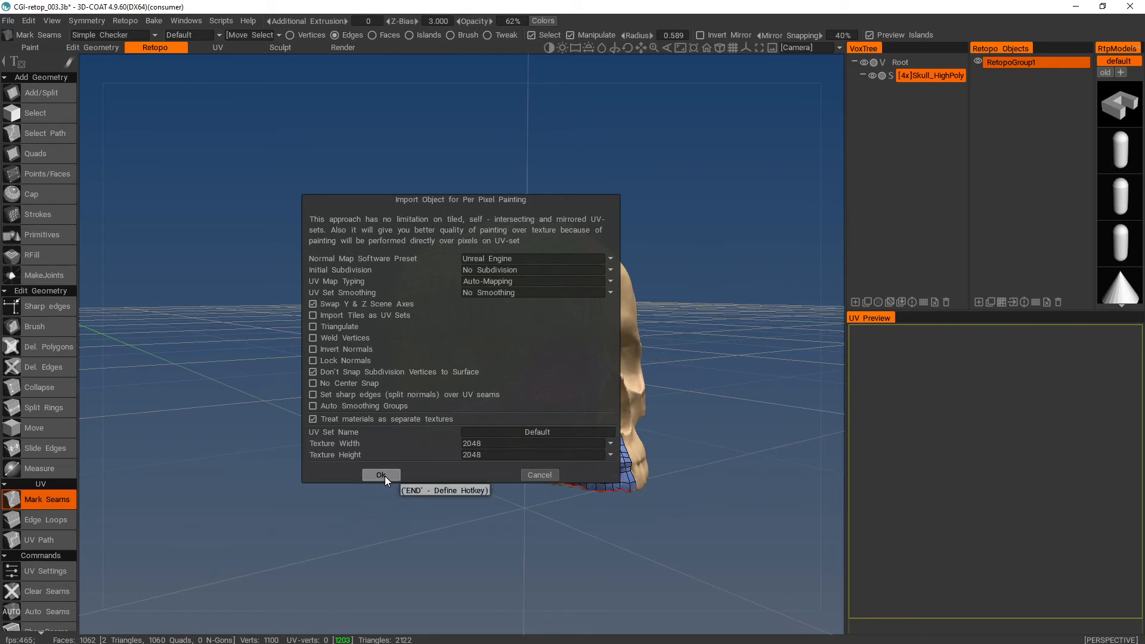
pyautogui.click(384, 475)
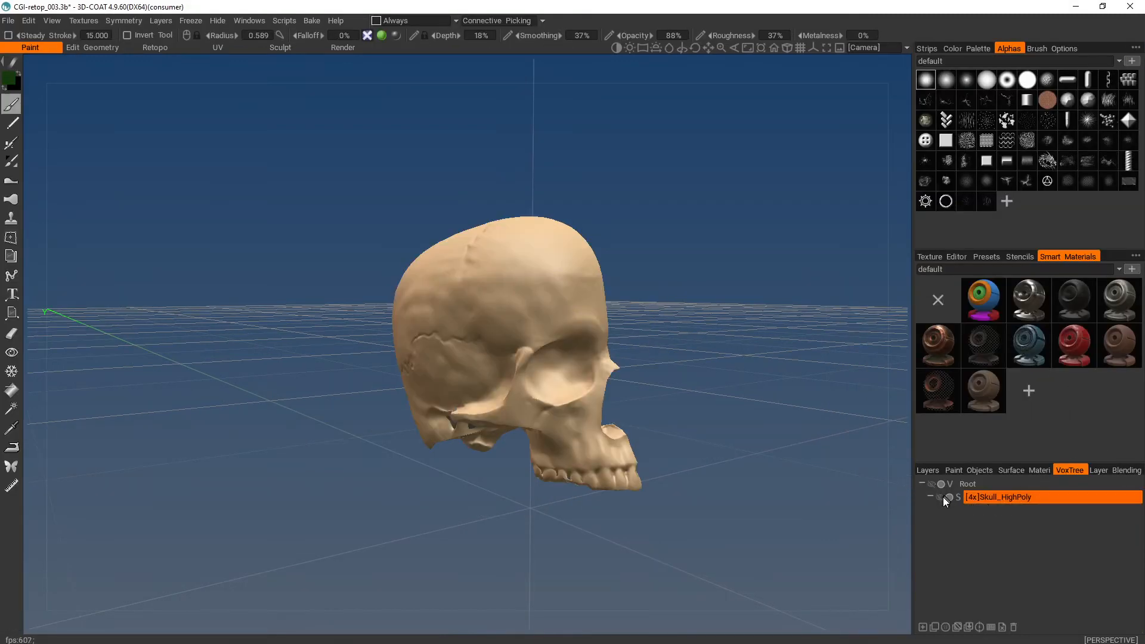
pyautogui.keyDown('alt'); pyautogui.moveTo(643, 309); pyautogui.dragTo(685, 306); pyautogui.keyUp('alt')
pyautogui.keyDown('alt'); pyautogui.scroll(2, 705, 321); pyautogui.keyUp('alt')
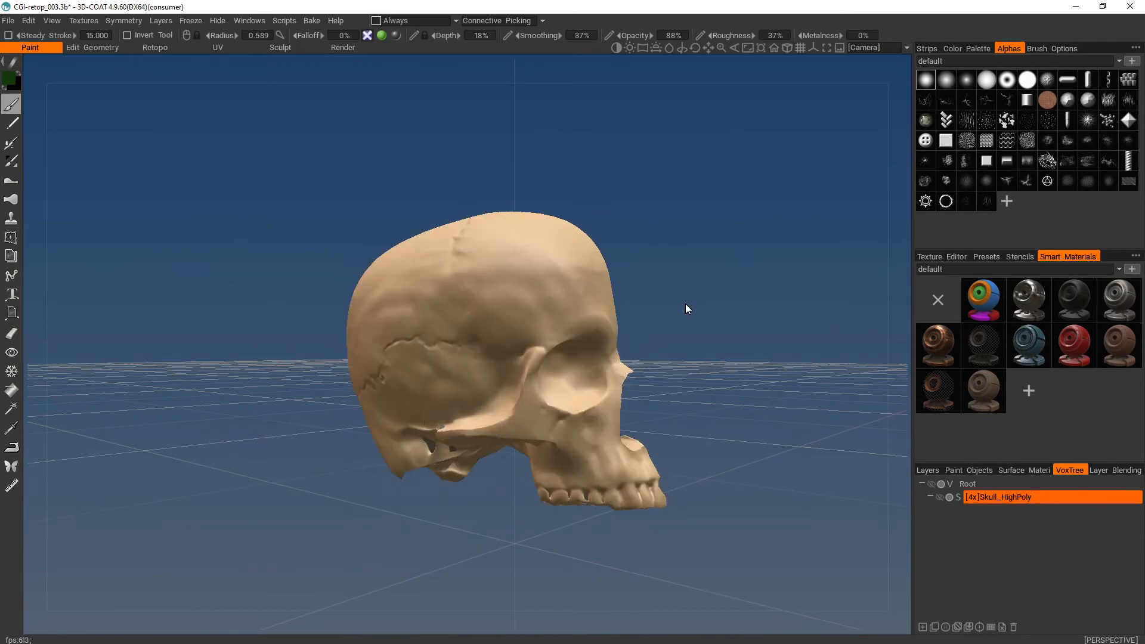
pyautogui.moveTo(696, 312)
pyautogui.keyDown('alt'); pyautogui.mouseDown()
pyautogui.moveTo(552, 309)
pyautogui.moveTo(644, 322)
pyautogui.moveTo(511, 332)
pyautogui.moveTo(606, 312)
pyautogui.moveTo(689, 314)
pyautogui.moveTo(679, 309)
pyautogui.mouseUp(); pyautogui.keyUp('alt')
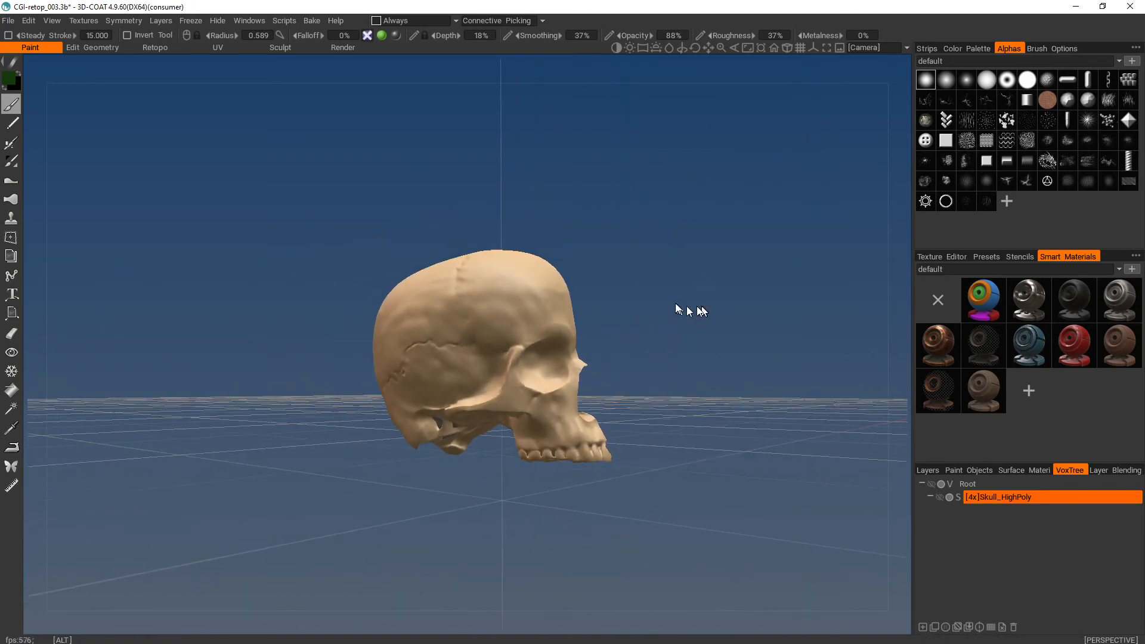
pyautogui.keyDown('alt'); pyautogui.moveTo(675, 304); pyautogui.dragTo(681, 308, button='right'); pyautogui.keyUp('alt')
pyautogui.keyDown('alt'); pyautogui.moveTo(680, 308); pyautogui.dragTo(697, 320); pyautogui.keyUp('alt')
pyautogui.keyDown('alt'); pyautogui.moveTo(697, 320); pyautogui.dragTo(655, 316, button='right'); pyautogui.keyUp('alt')
# Start Export Objects & Textures and choose the Unreal 4 texture export preset
pyautogui.click(5, 19)
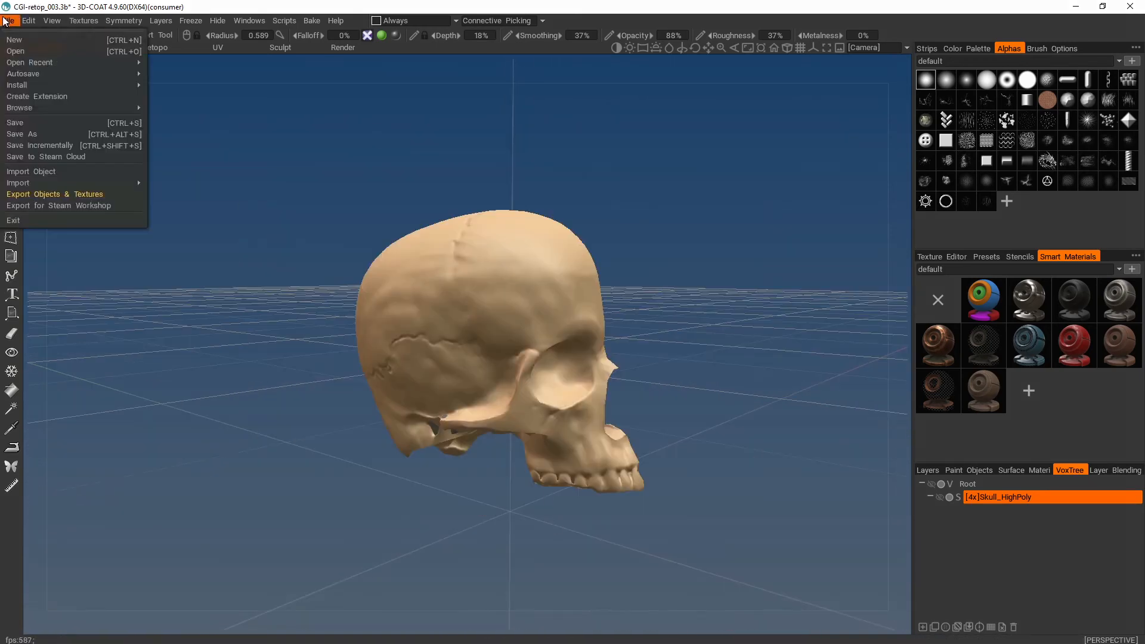
pyautogui.click(9, 23)
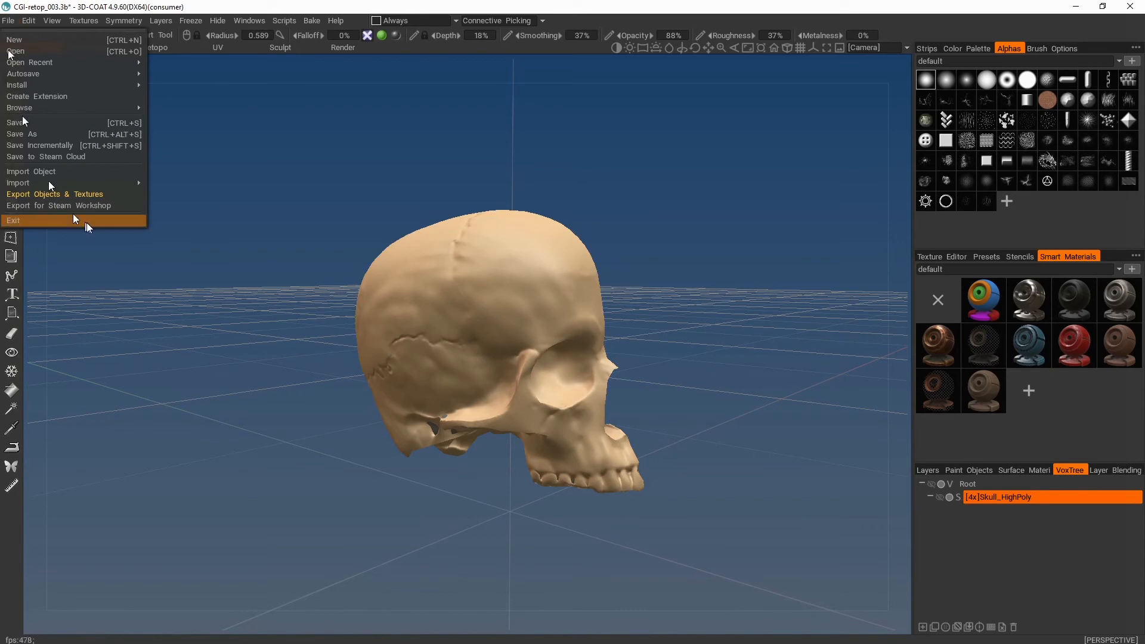
pyautogui.click(75, 189)
pyautogui.click(419, 278)
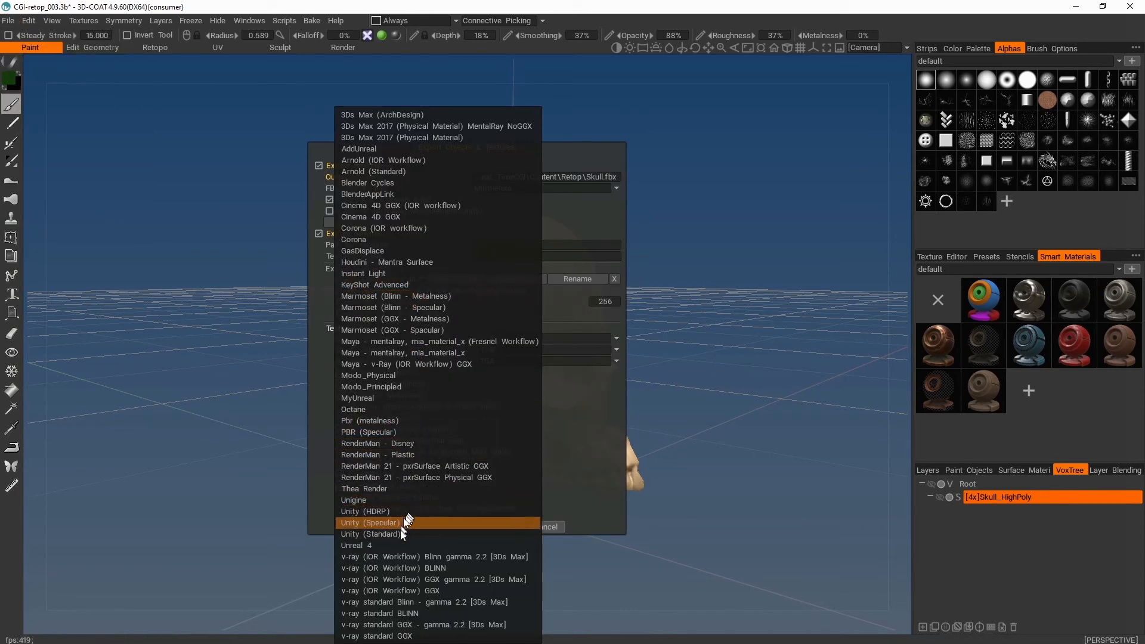
pyautogui.click(399, 544)
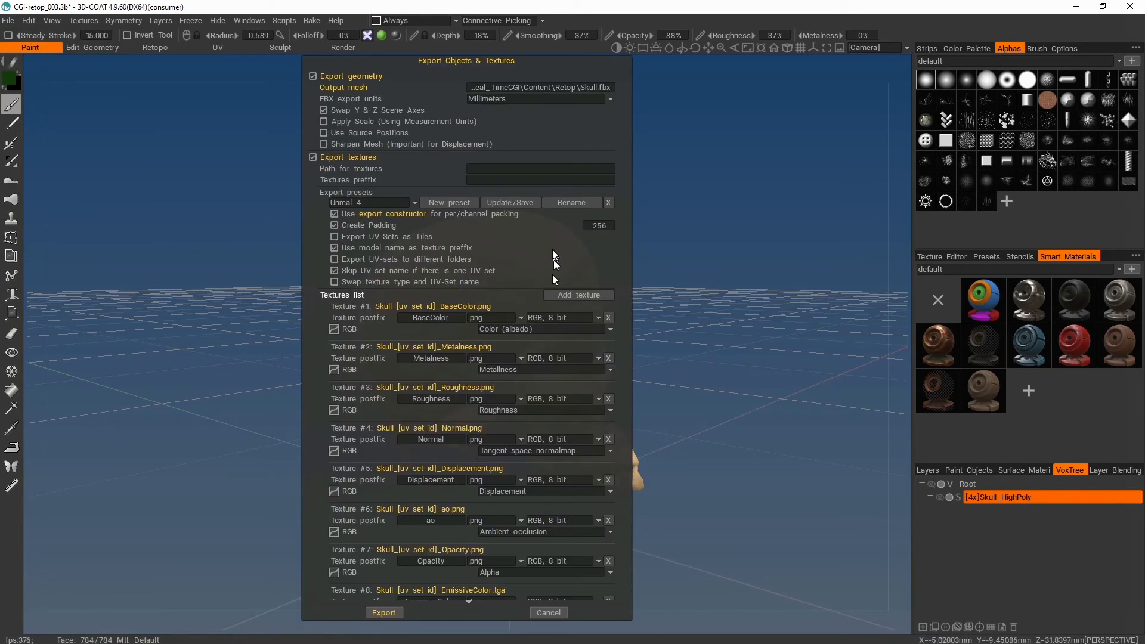
pyautogui.click(562, 88)
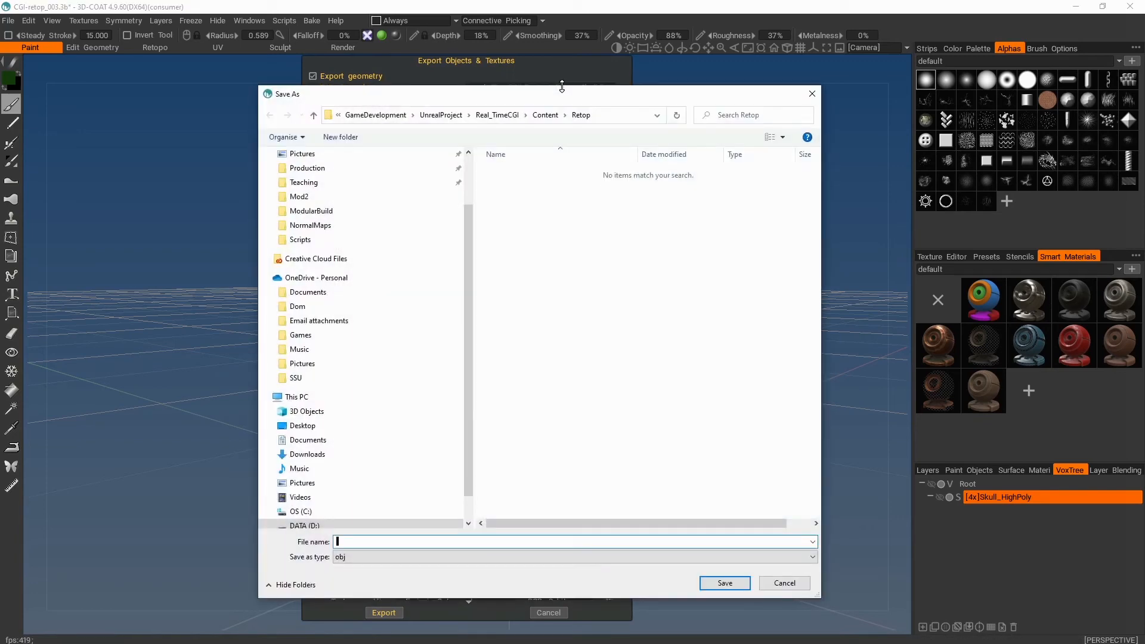
pyautogui.click(799, 585)
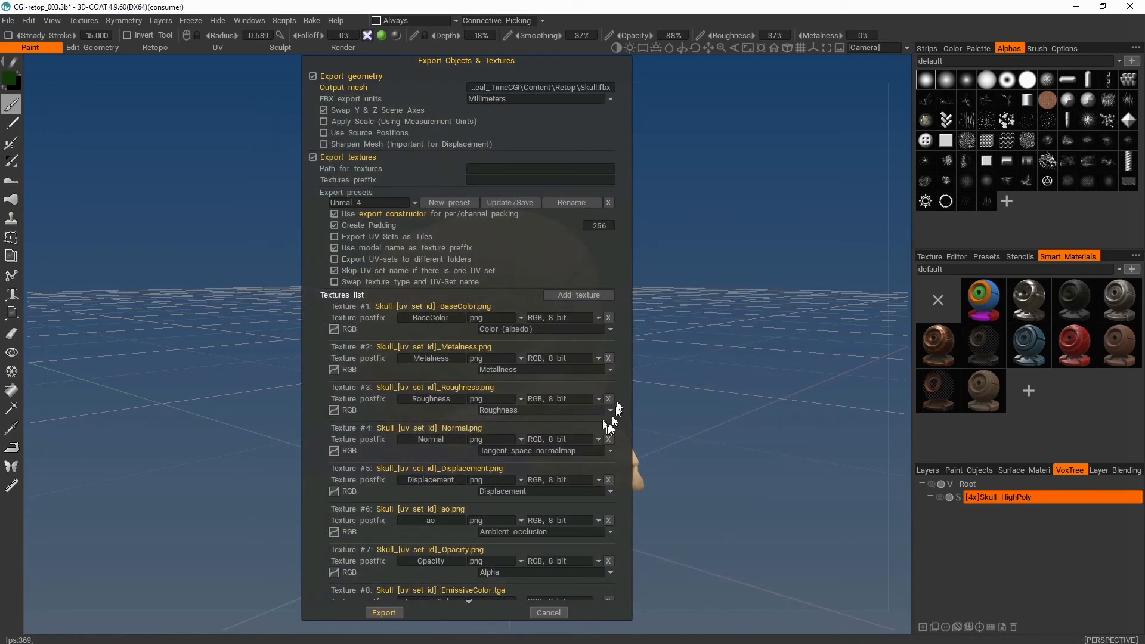
# Remove the Metalness, Roughness, Displacement, ao, Opacity and EmissiveColor textures from the export list
pyautogui.click(609, 359)
pyautogui.click(614, 368)
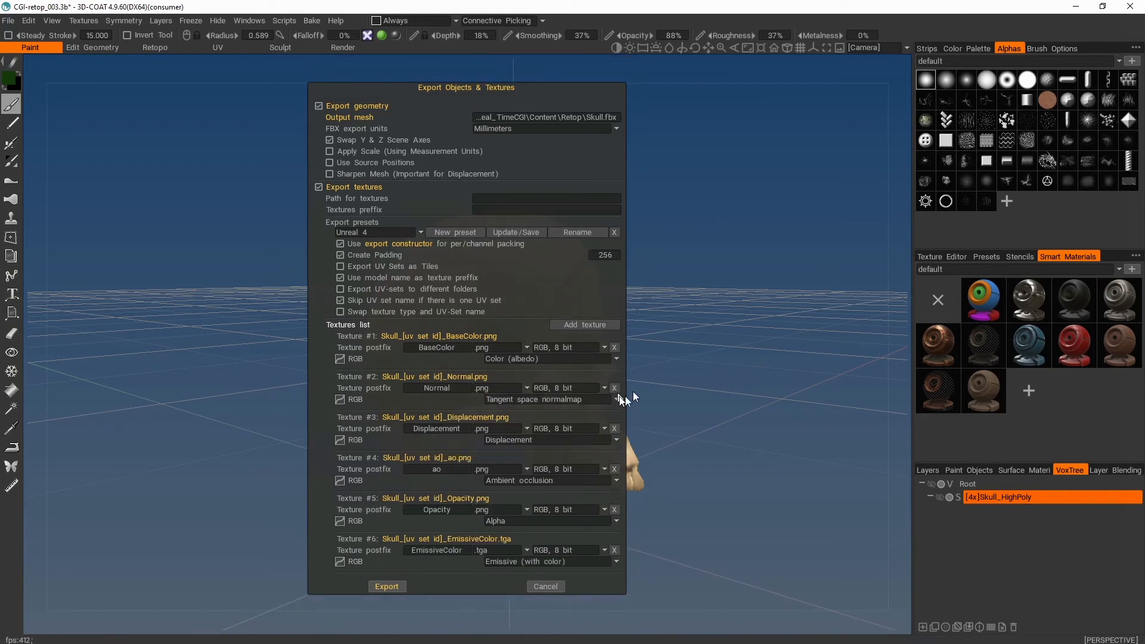
pyautogui.click(614, 428)
pyautogui.click(614, 448)
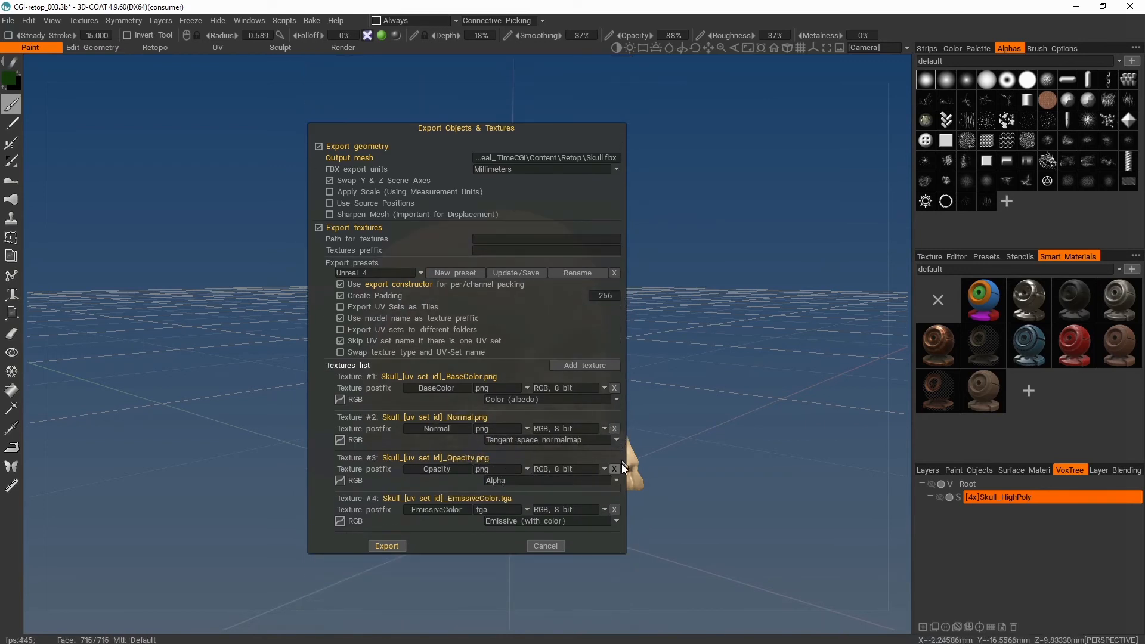
pyautogui.click(615, 469)
pyautogui.click(618, 488)
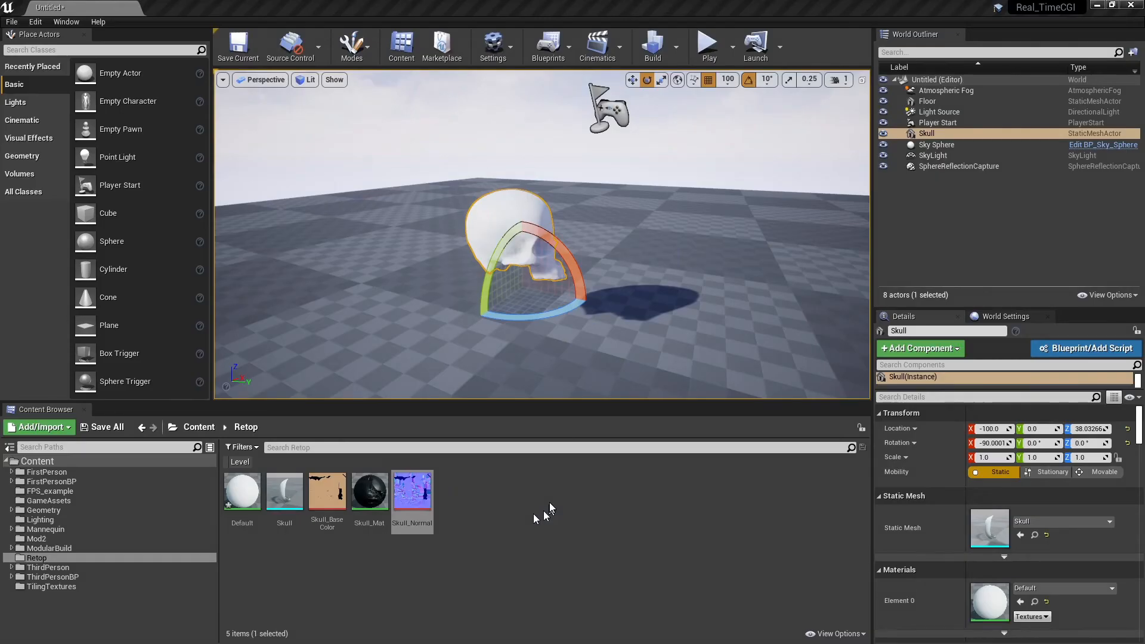
# Switch to Unreal Editor and delete the Skull_Mat material from the Retop folder
pyautogui.click(377, 490)
pyautogui.press('Delete')
pyautogui.click(524, 512)
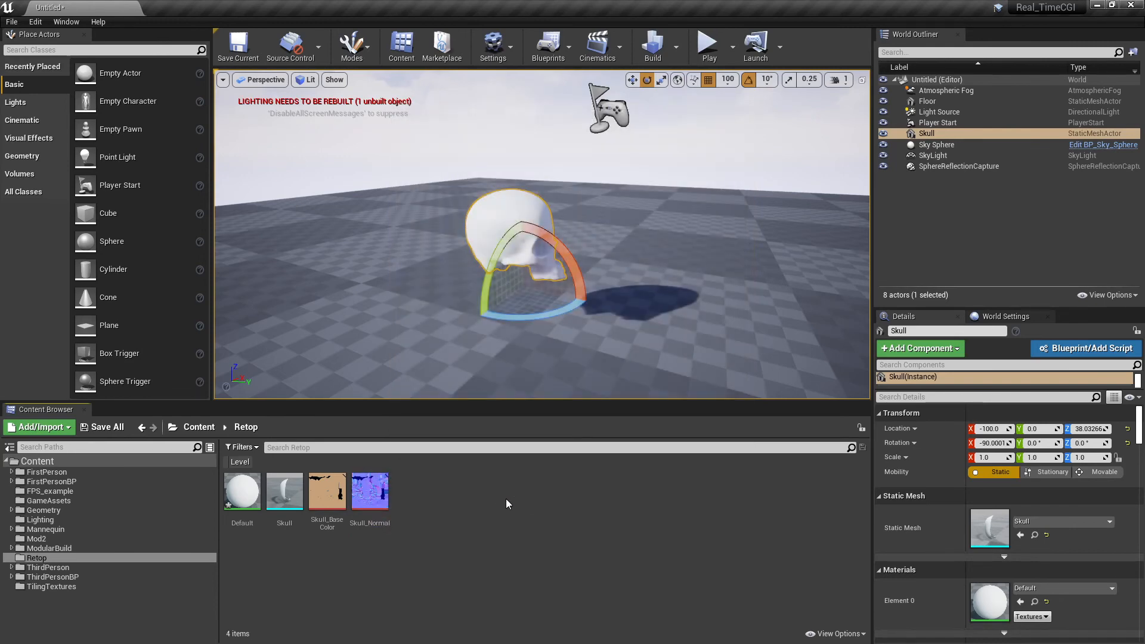
# Apply the Skull_Normal texture directly to the skull in the level to generate a new material
pyautogui.moveTo(370, 490); pyautogui.dragTo(500, 216)
pyautogui.scroll(5, 620, 335)
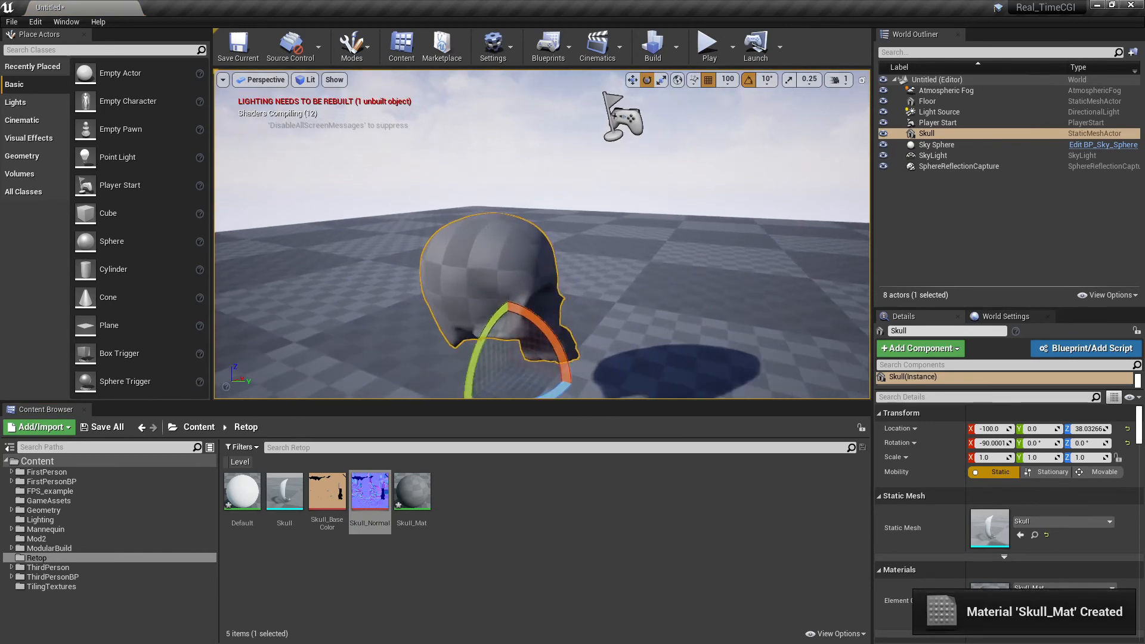
pyautogui.scroll(-6, 654, 275)
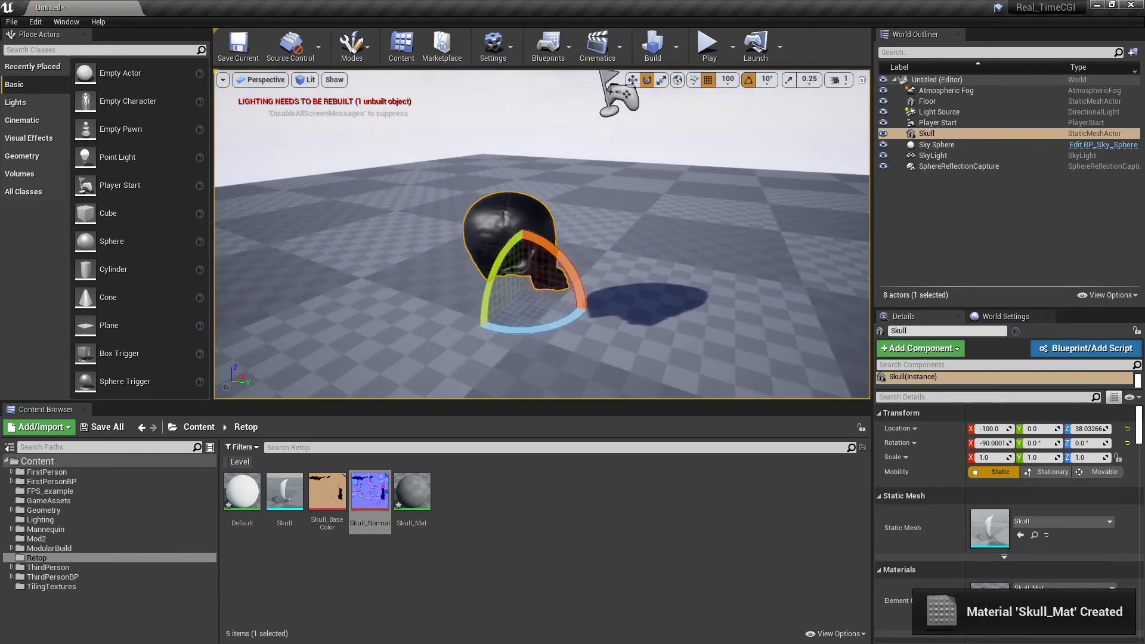
pyautogui.scroll(3, 630, 312)
# Open the Skull_Mat material, add the Skull_BaseColor texture as a Texture Sample and connect its RGB output to Base Color
pyautogui.doubleClick(414, 495)
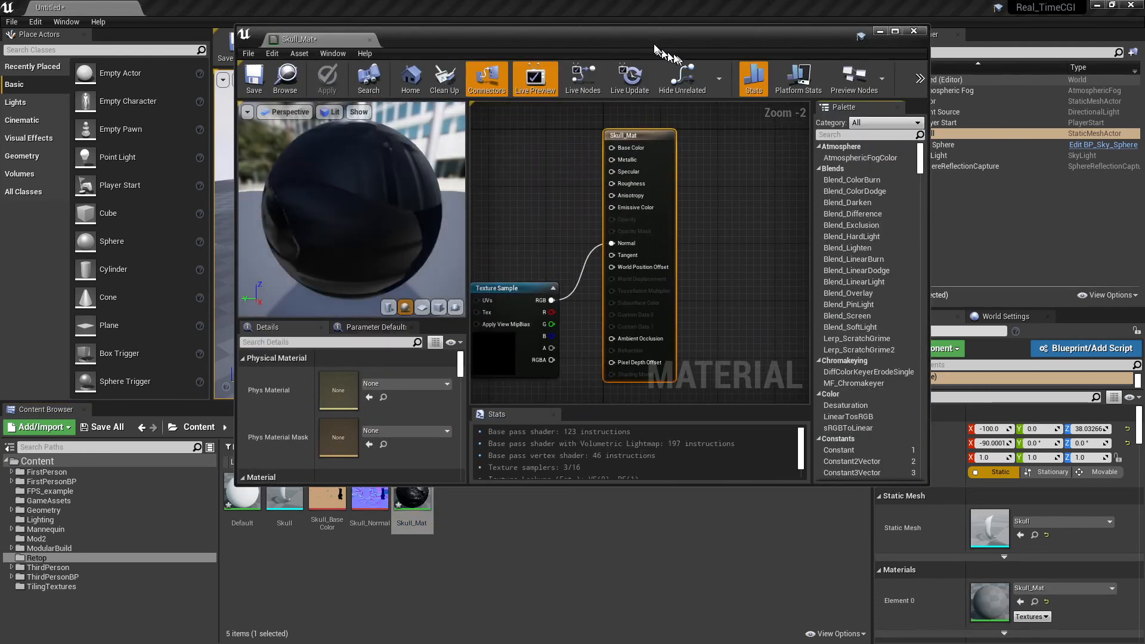
pyautogui.moveTo(655, 47); pyautogui.dragTo(647, 116)
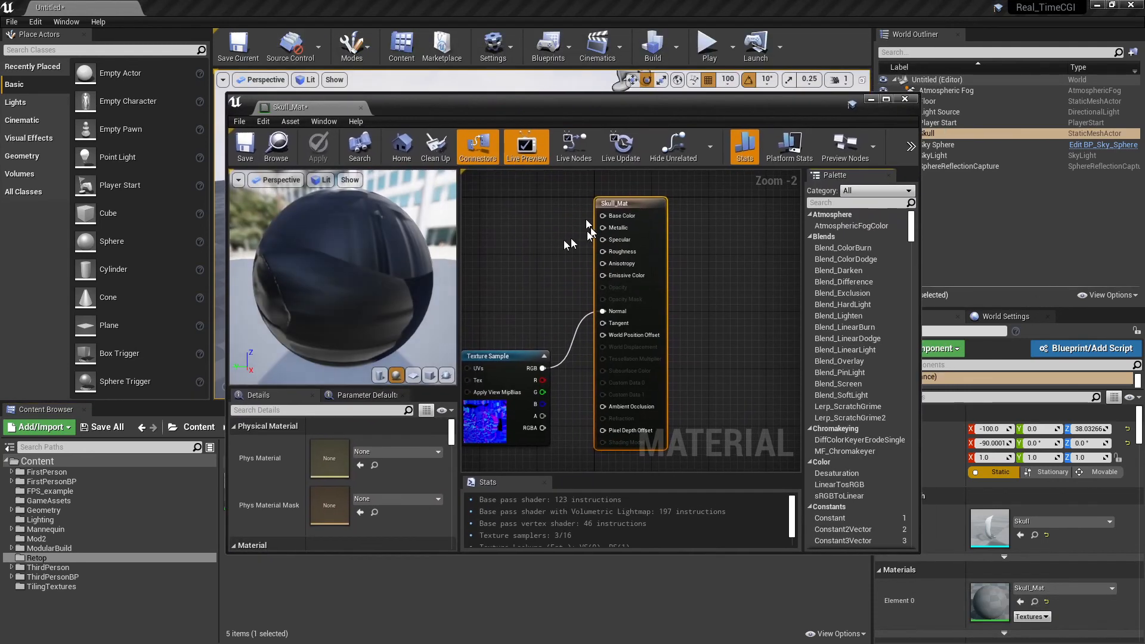
pyautogui.moveTo(517, 325); pyautogui.dragTo(605, 325, button='right')
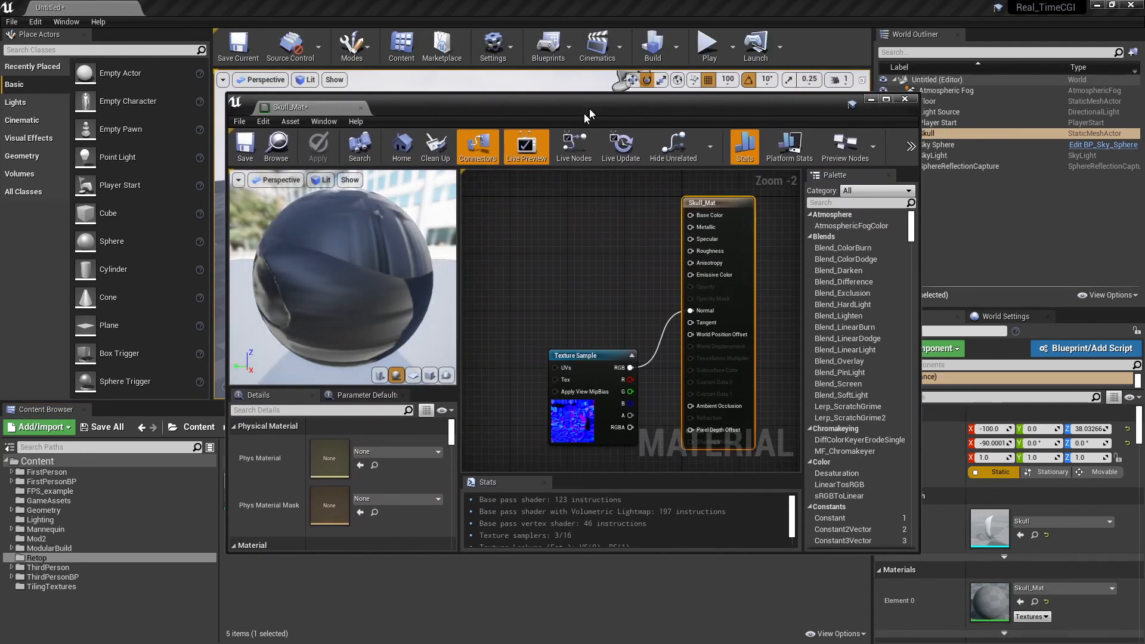
pyautogui.moveTo(558, 118); pyautogui.dragTo(760, 112)
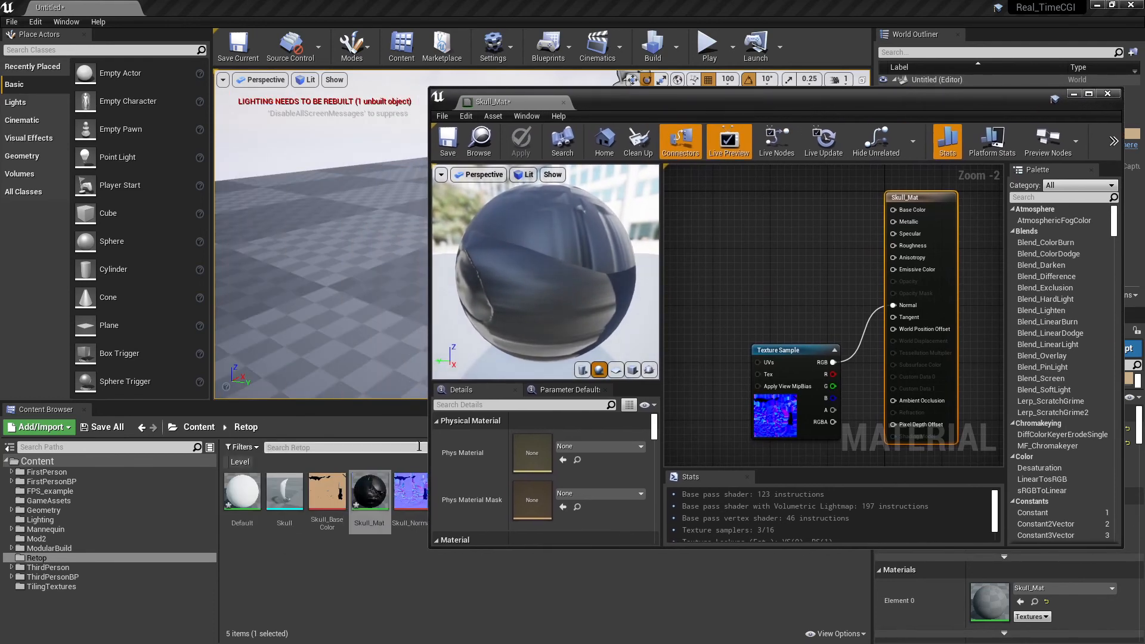
pyautogui.moveTo(326, 495); pyautogui.dragTo(704, 232)
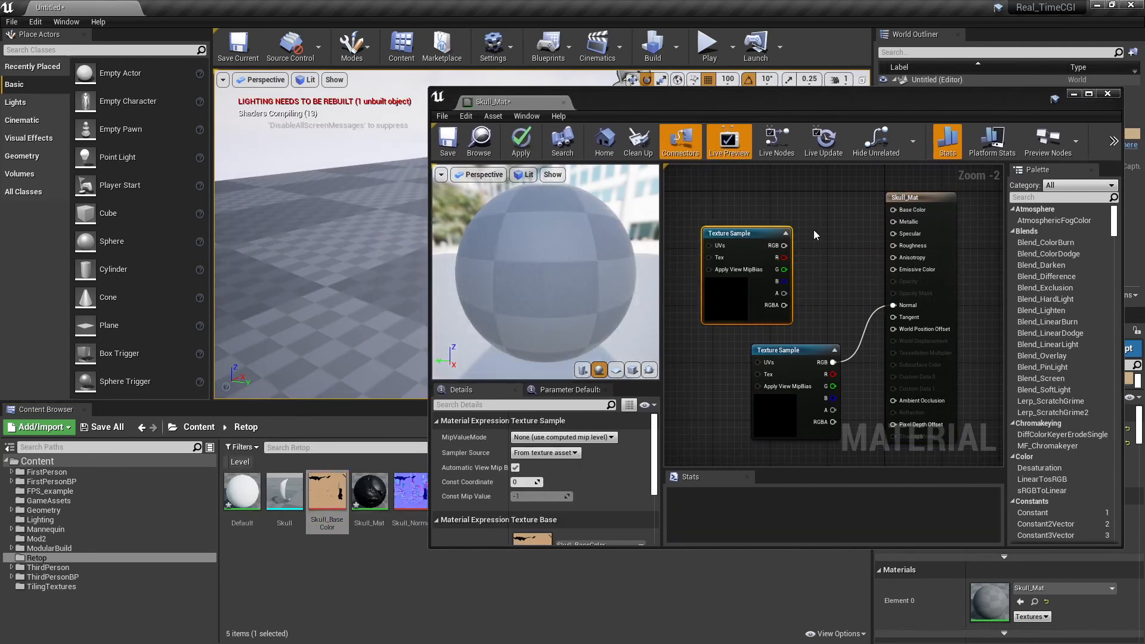
pyautogui.moveTo(784, 245); pyautogui.dragTo(894, 209)
pyautogui.moveTo(734, 233); pyautogui.dragTo(789, 206)
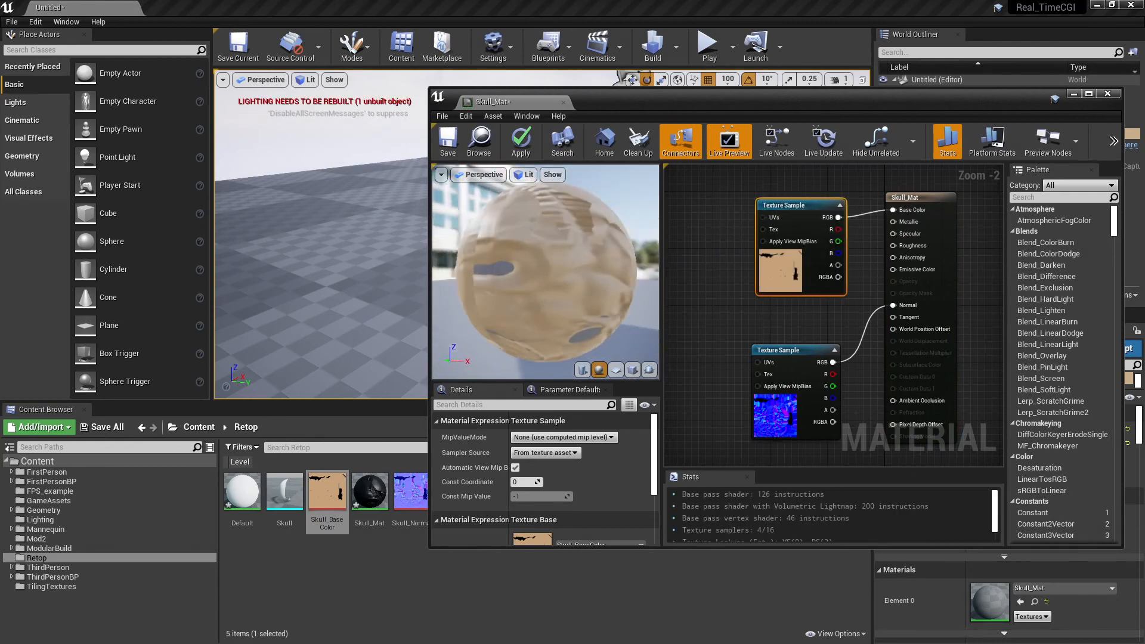
# Preview the material on a cube and on the Skull static mesh, examining it from several angles
pyautogui.click(631, 370)
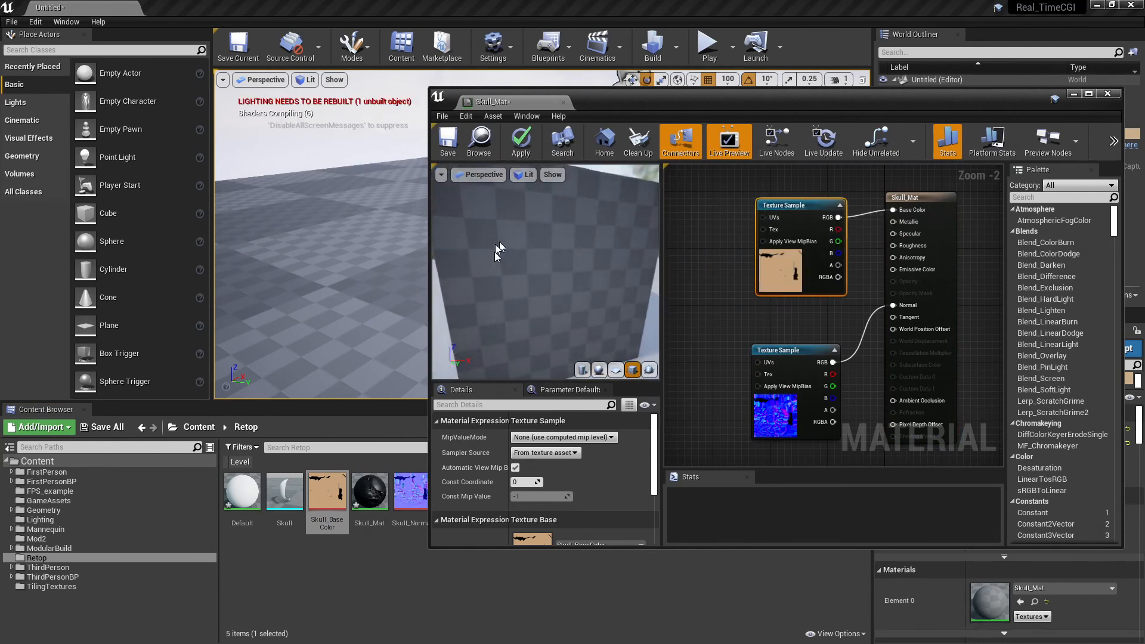
pyautogui.moveTo(546, 272); pyautogui.dragTo(639, 262)
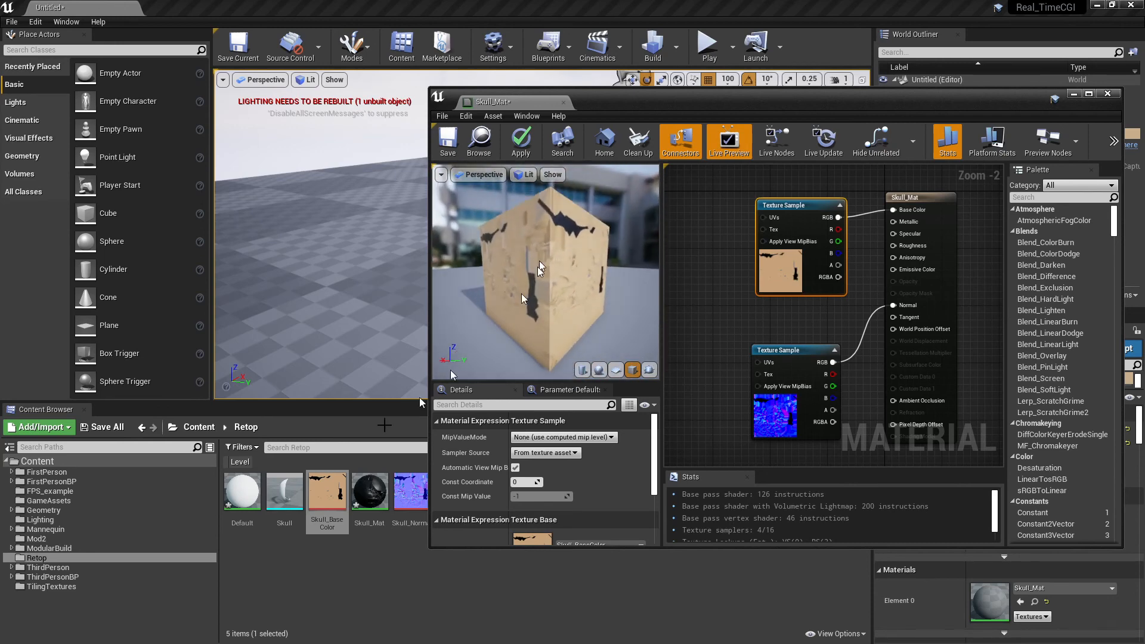
pyautogui.click(284, 494)
pyautogui.click(648, 371)
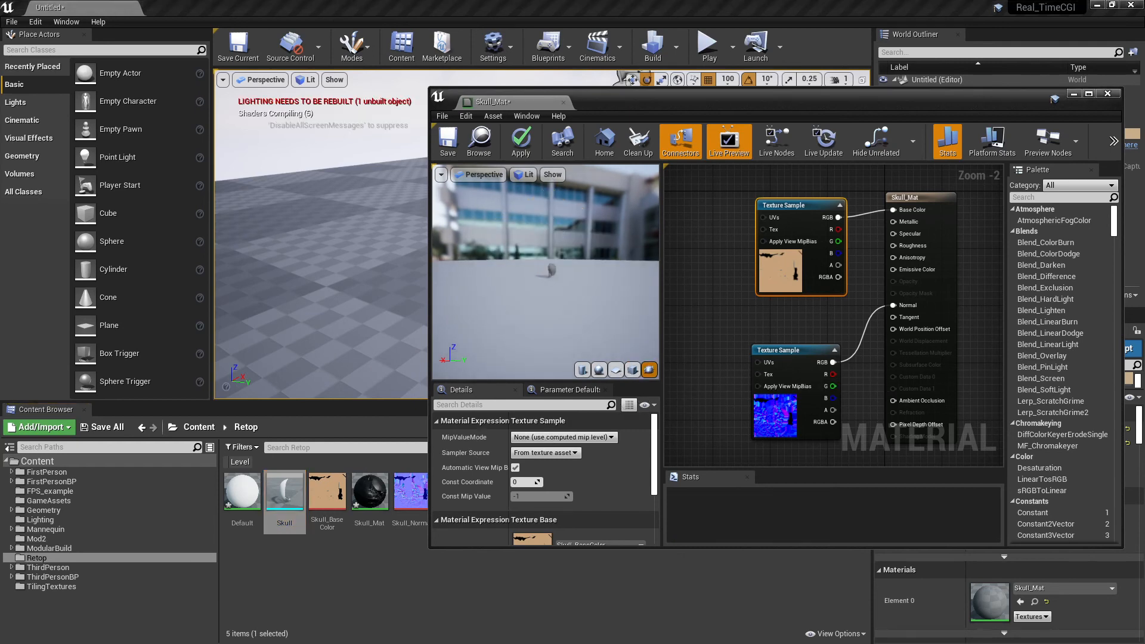
pyautogui.moveTo(569, 250); pyautogui.dragTo(649, 245)
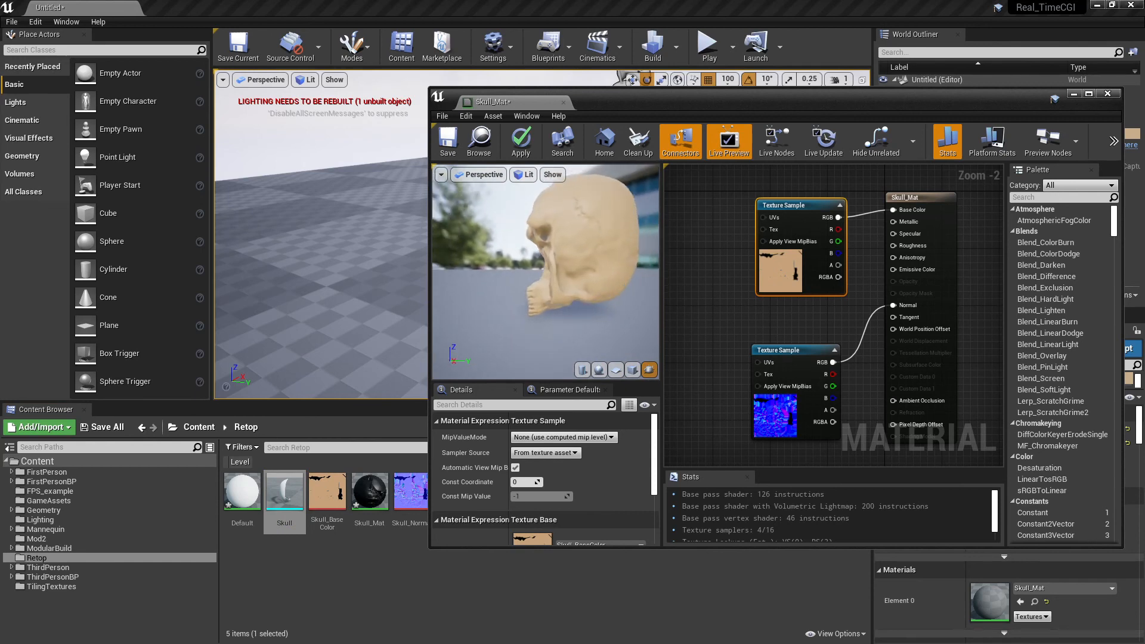
pyautogui.moveTo(569, 251); pyautogui.dragTo(518, 277)
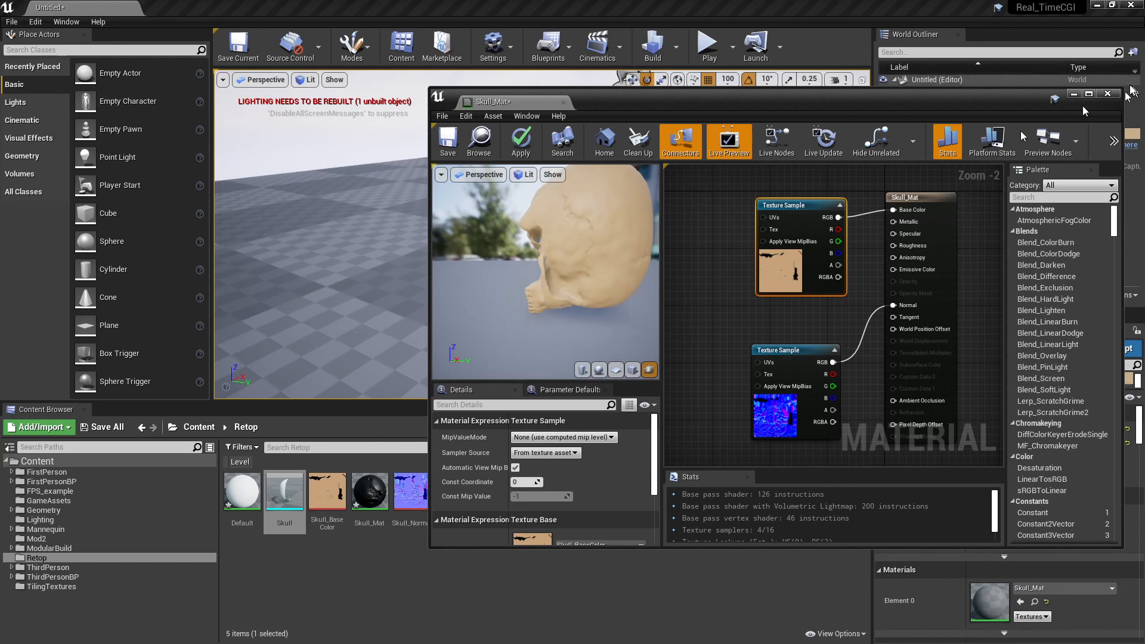
# Apply the Skull_Mat changes, close the material editor and check the textured skull in the level
pyautogui.click(520, 141)
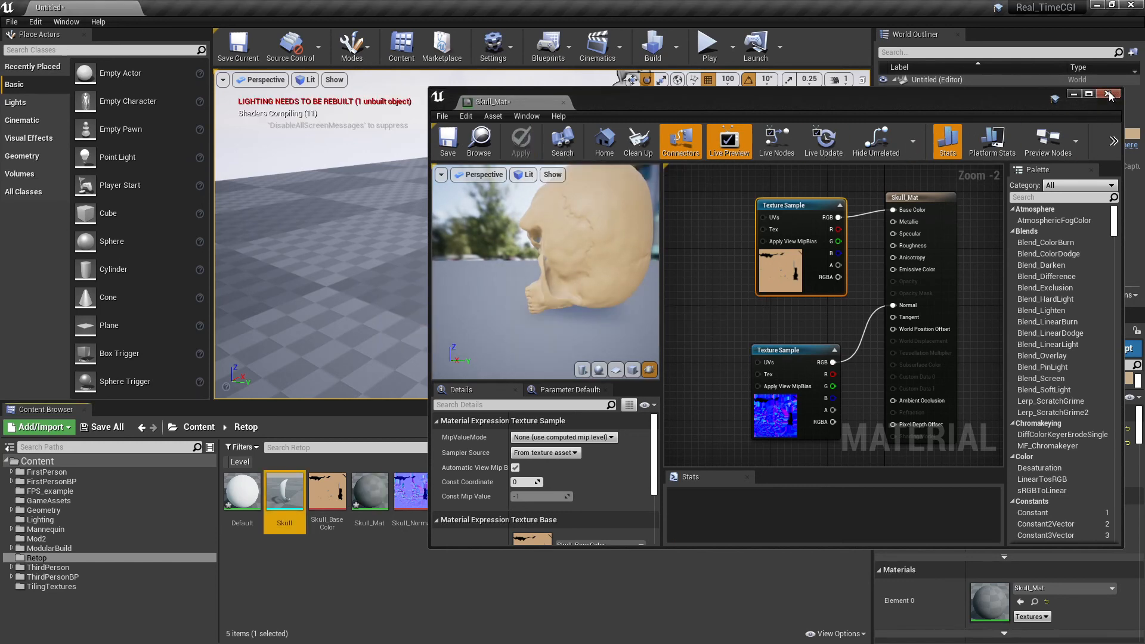
pyautogui.click(1110, 94)
pyautogui.moveTo(541, 234); pyautogui.dragTo(673, 222, button='right')
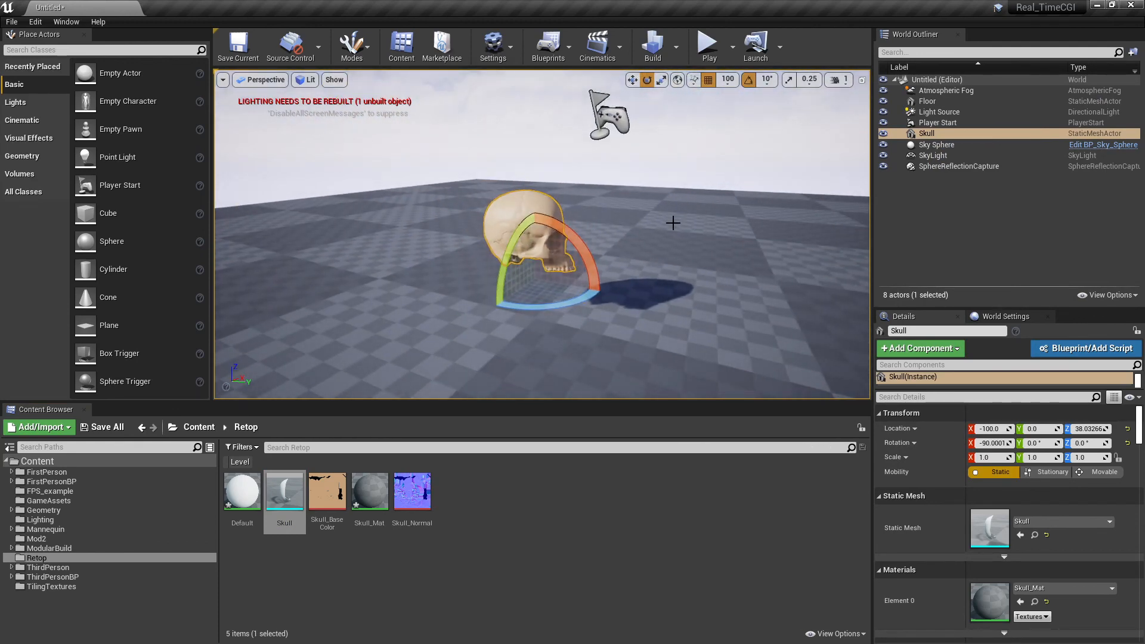